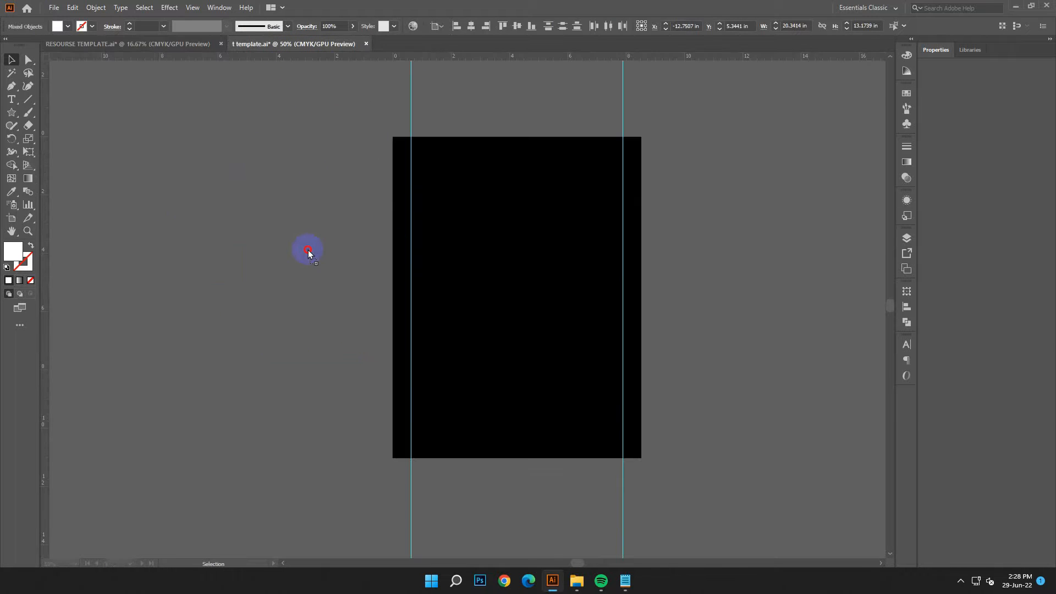
# Place the white rifles, banner, deer and star graphics on the canvas beside the artboard's left edge
pyautogui.moveTo(720, 175); pyautogui.dragTo(291, 175)
pyautogui.moveTo(200, 176); pyautogui.dragTo(241, 247)
pyautogui.click(348, 376)
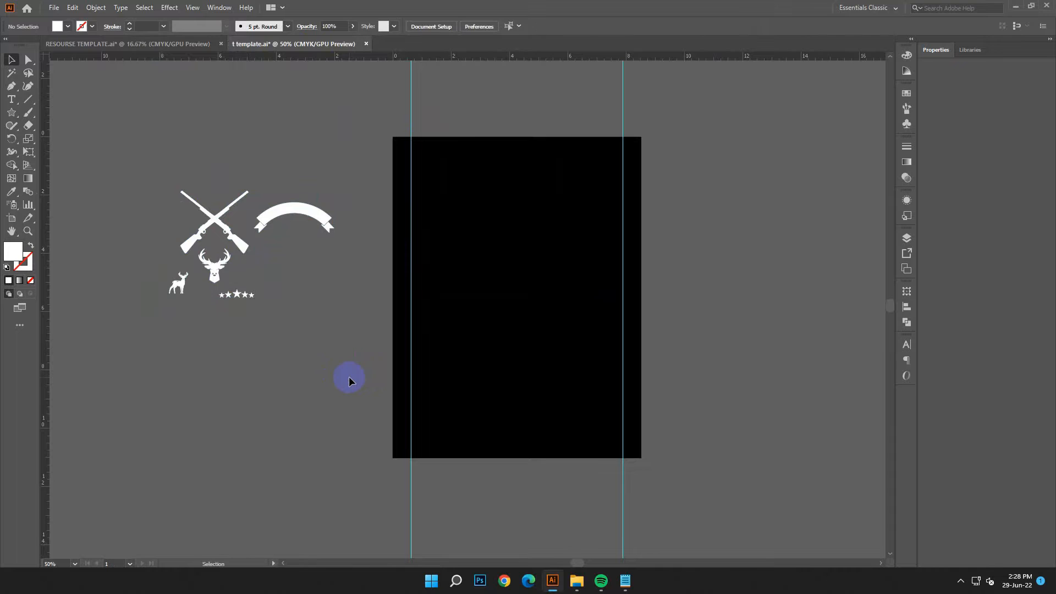
# Copy the word HUNTING from the design text in the Notepad notes
pyautogui.scroll(-1, 484, 473)
pyautogui.click(626, 587)
pyautogui.moveTo(835, 280); pyautogui.dragTo(795, 282)
pyautogui.rightClick(803, 281)
pyautogui.click(823, 340)
pyautogui.click(957, 214)
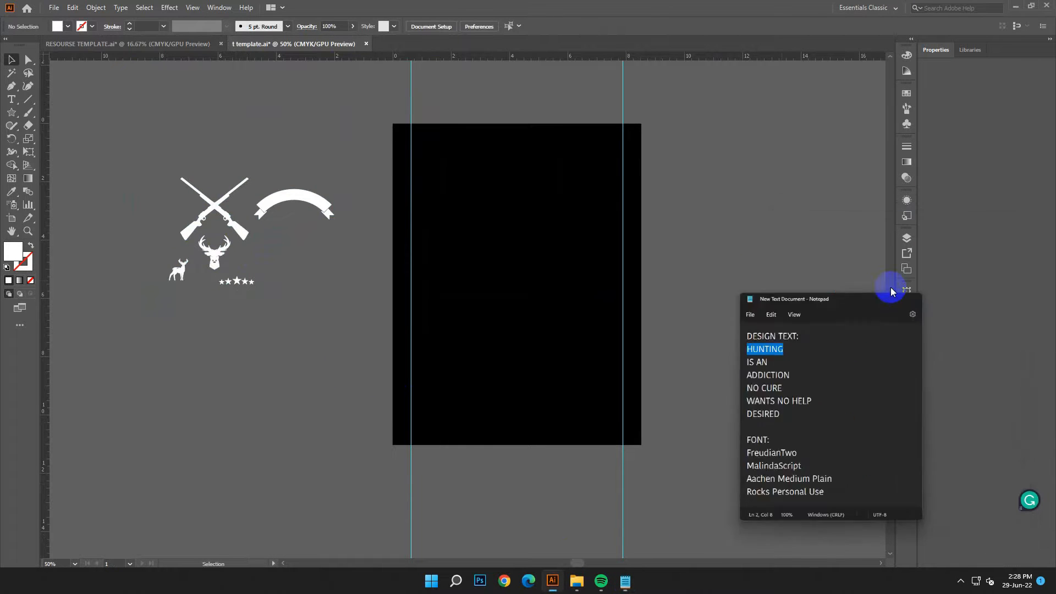
# Add a text object above the artboard, enlarge it to about 64.5 pt and replace its placeholder with HUNTING
pyautogui.scroll(2, 543, 255)
pyautogui.click(11, 99)
pyautogui.click(433, 102)
pyautogui.click(13, 61)
pyautogui.click(456, 107)
pyautogui.moveTo(464, 107); pyautogui.dragTo(567, 190)
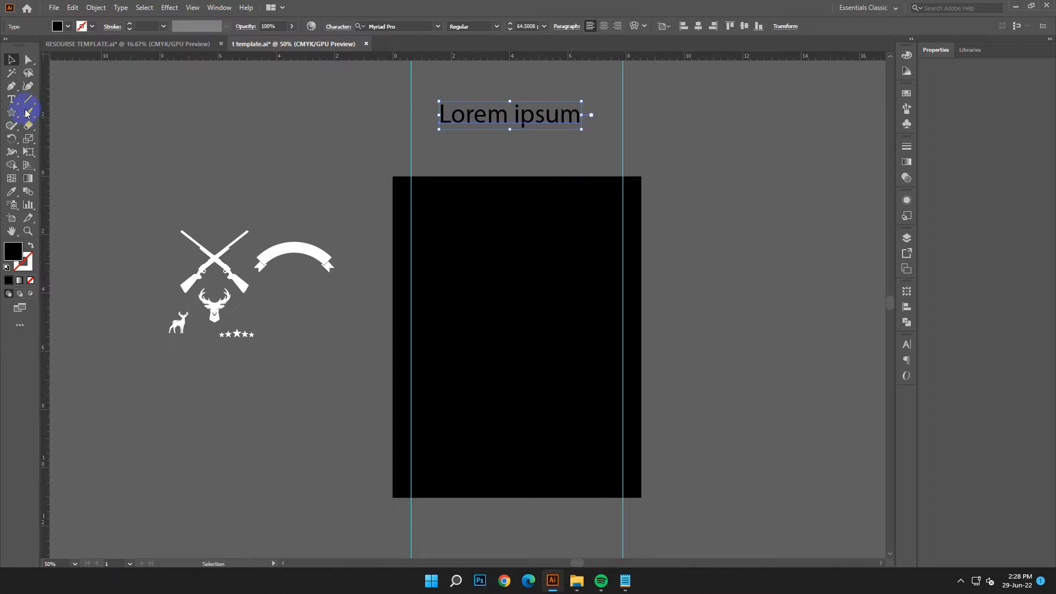
pyautogui.moveTo(566, 118); pyautogui.dragTo(405, 117)
pyautogui.click(72, 8)
pyautogui.click(68, 71)
pyautogui.click(26, 60)
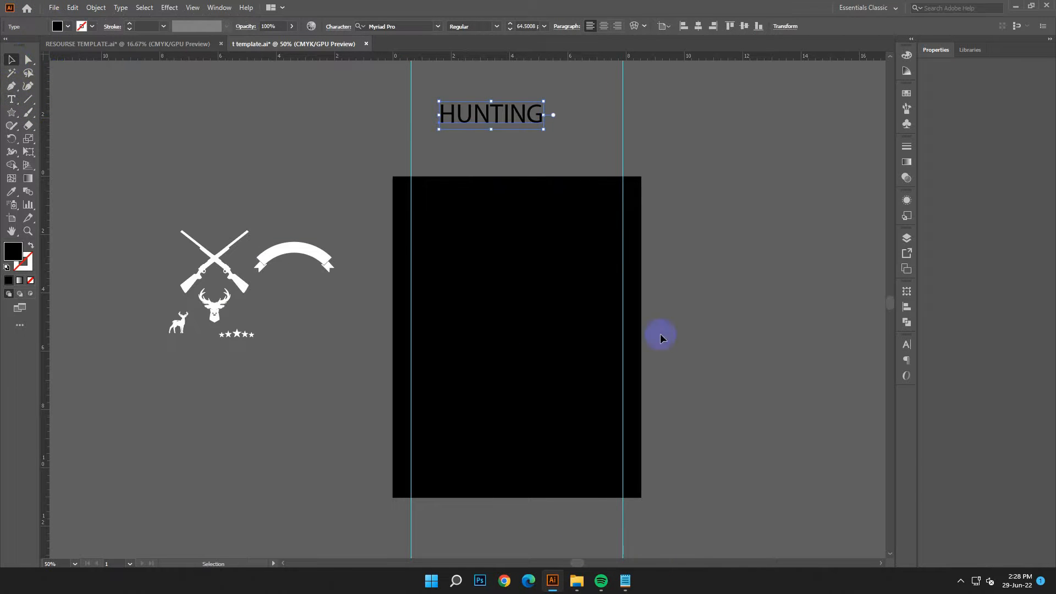
# Set the HUNTING text's font to FreudianTwo, copying the font name from the Notepad notes
pyautogui.click(631, 581)
pyautogui.moveTo(789, 418); pyautogui.dragTo(853, 418)
pyautogui.rightClick(834, 410)
pyautogui.click(847, 259)
pyautogui.click(958, 214)
pyautogui.click(389, 27)
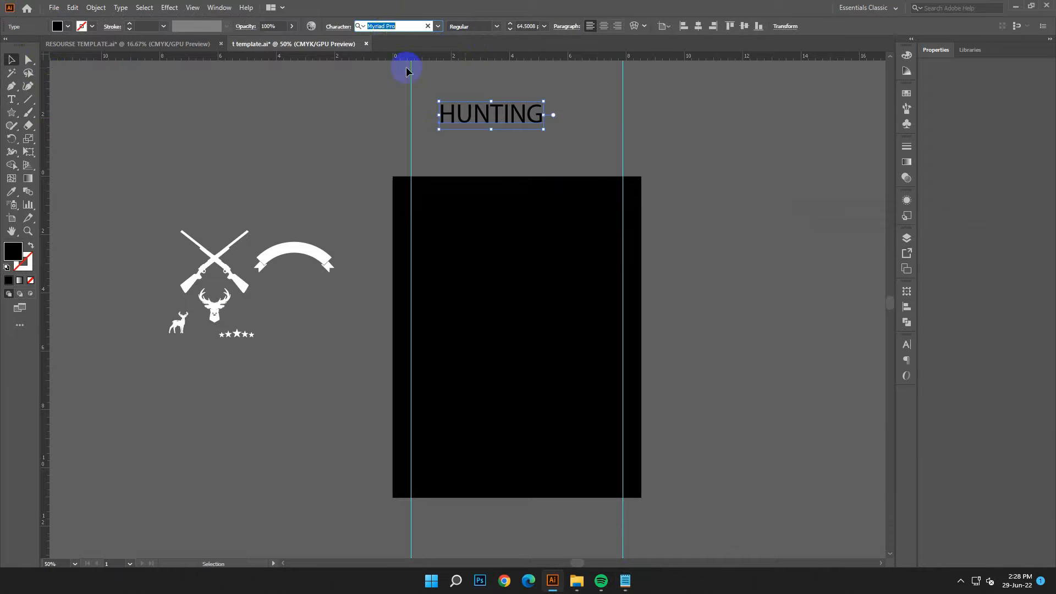
pyautogui.rightClick(380, 27)
pyautogui.click(410, 77)
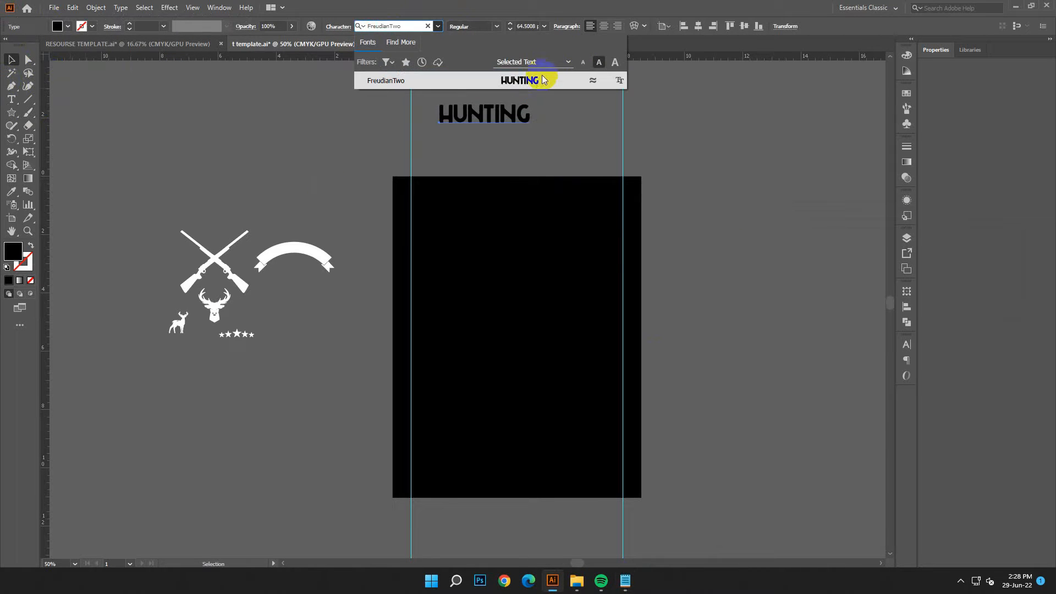
# Place a duplicate of the HUNTING text on the canvas beside the artboard's right edge
pyautogui.click(79, 67)
pyautogui.click(83, 108)
pyautogui.moveTo(511, 117); pyautogui.dragTo(789, 205)
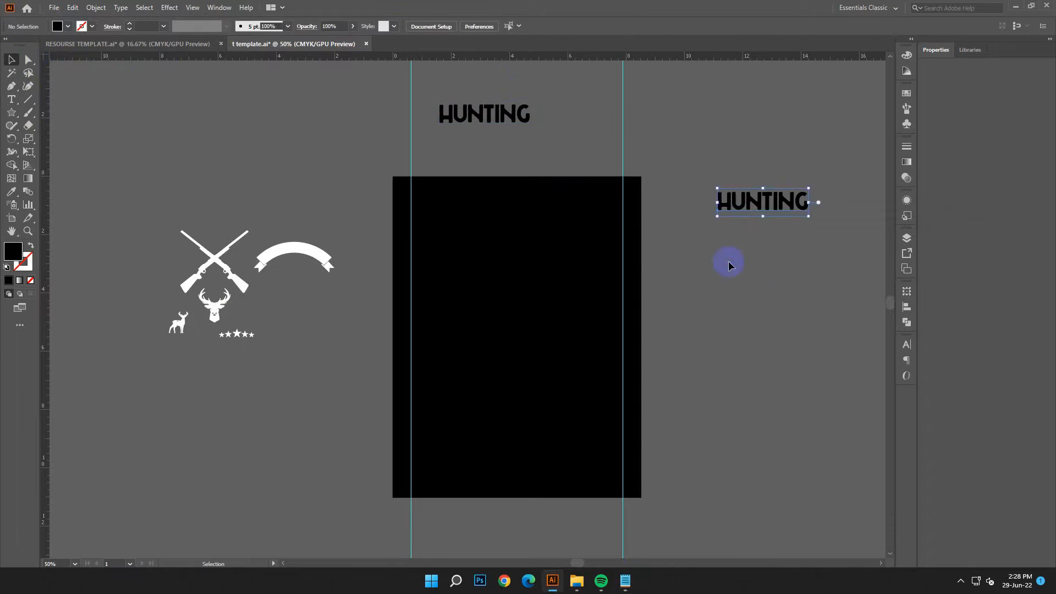
# Fill the HUNTING text above the artboard with white (FFFFFF)
pyautogui.click(451, 122)
pyautogui.doubleClick(13, 252)
pyautogui.click(162, 226)
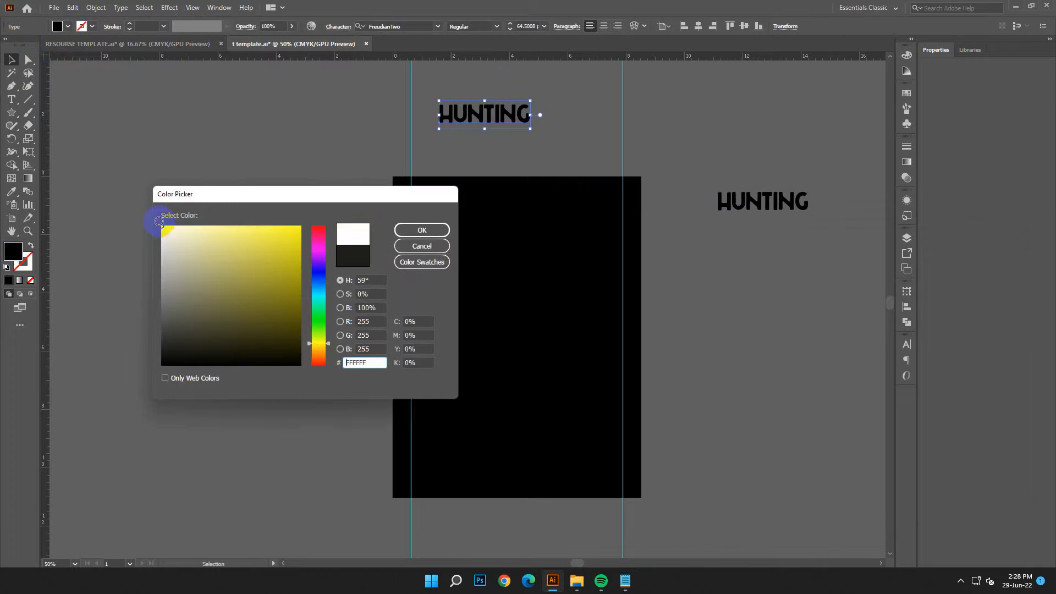
pyautogui.click(422, 230)
pyautogui.click(381, 192)
# Move the ribbon banner onto the artboard's upper part and enlarge it to span the two vertical guides
pyautogui.scroll(-2, 381, 192)
pyautogui.scroll(3, 380, 193)
pyautogui.moveTo(317, 264); pyautogui.dragTo(624, 274)
pyautogui.click(707, 322)
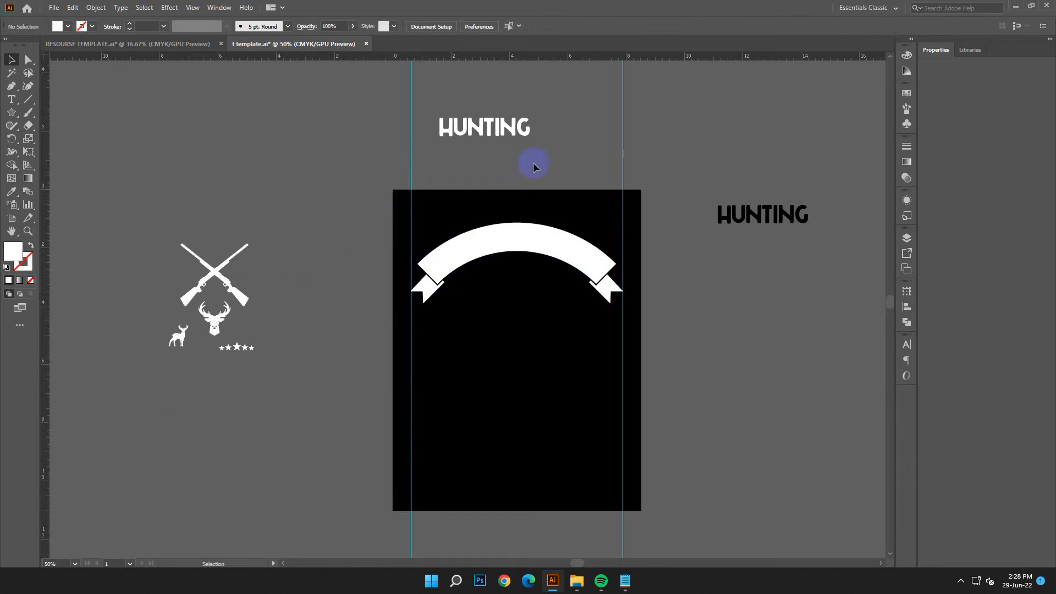
# Fill the HUNTING text above the artboard with black (000000)
pyautogui.click(494, 139)
pyautogui.rightClick(133, 222)
pyautogui.click(432, 165)
pyautogui.click(470, 131)
pyautogui.doubleClick(8, 248)
pyautogui.click(210, 344)
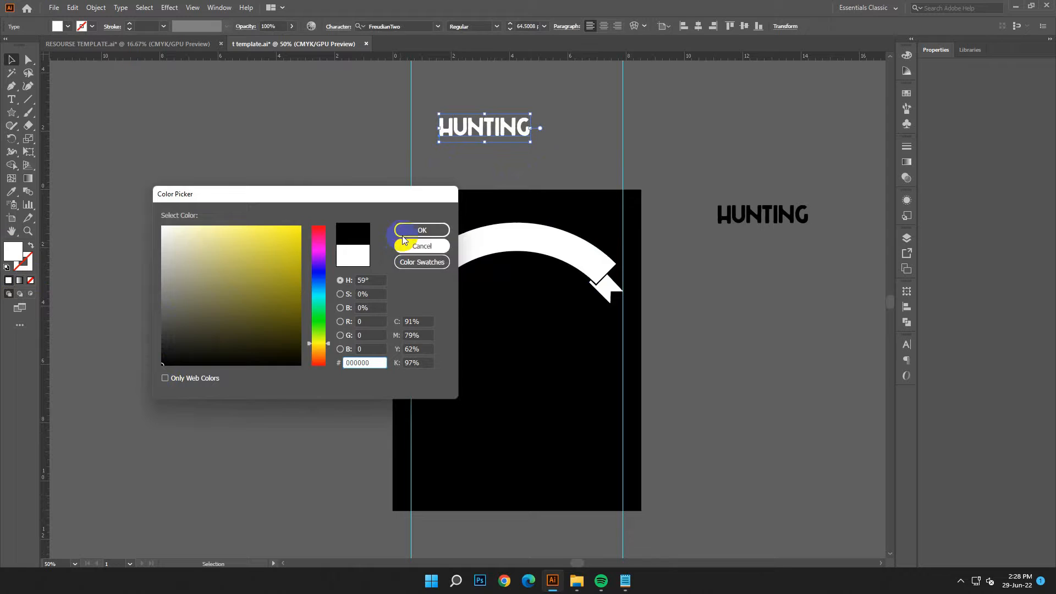
pyautogui.click(420, 229)
# Place the HUNTING text on the banner at about 77 pt, with centred paragraph alignment and horizontally centred on the artboard
pyautogui.moveTo(505, 138); pyautogui.dragTo(538, 248)
pyautogui.click(603, 26)
pyautogui.click(697, 26)
pyautogui.moveTo(519, 228); pyautogui.dragTo(520, 223)
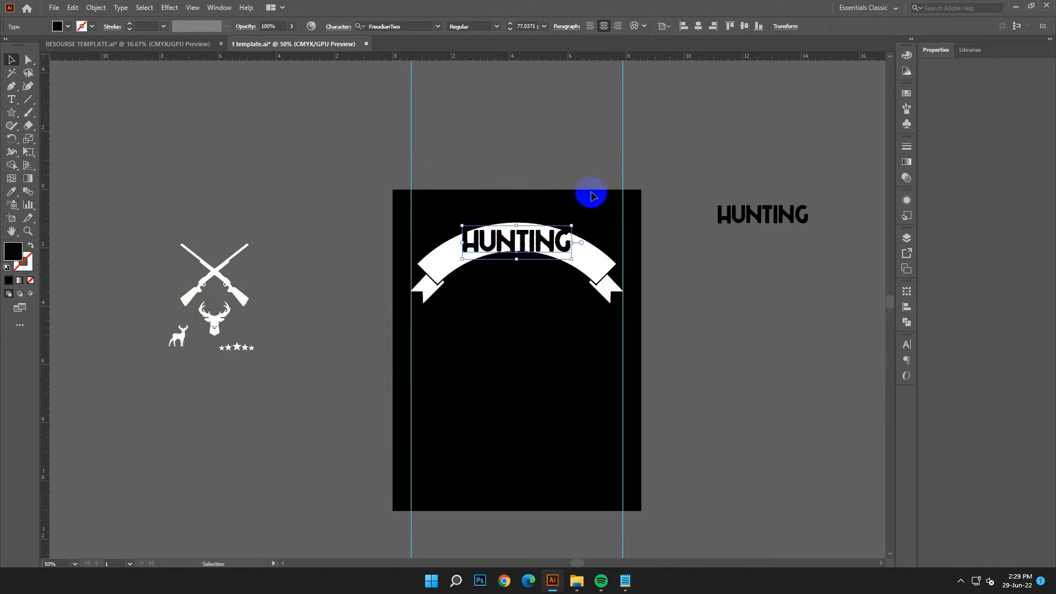
# Warp the HUNTING text with a horizontal Arc envelope at 36% bend
pyautogui.click(633, 26)
pyautogui.press('Down')
pyautogui.press('Down')
pyautogui.press('Down')
pyautogui.press('Down')
pyautogui.press('Down')
pyautogui.press('Down')
pyautogui.press('Down')
pyautogui.press('Down')
pyautogui.press('Down')
pyautogui.press('Down')
pyautogui.press('Down')
pyautogui.press('Down')
pyautogui.press('Down')
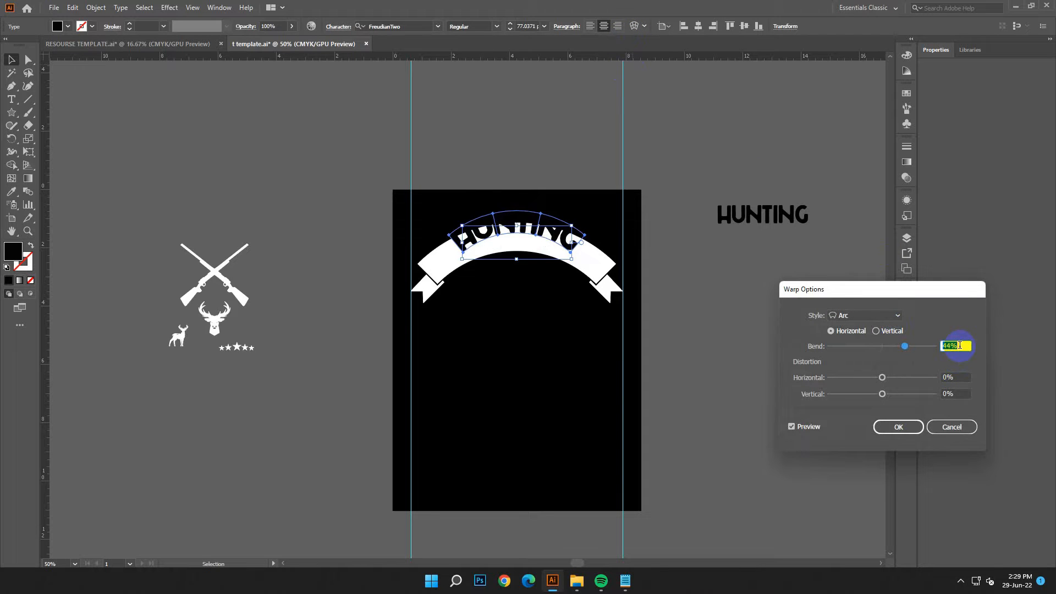
pyautogui.press('Up')
pyautogui.click(919, 427)
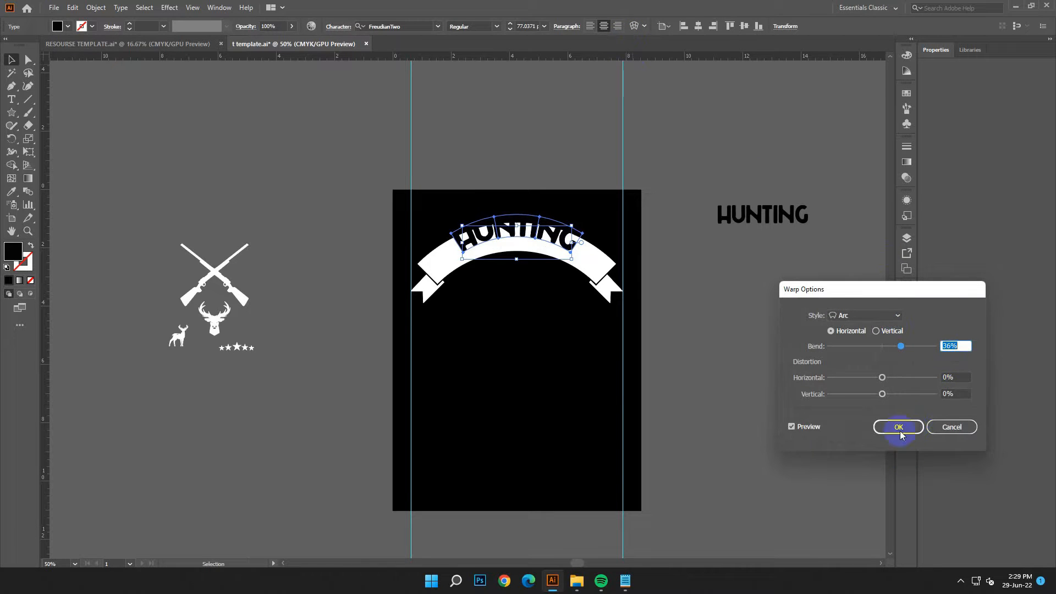
# Nudge the arched HUNTING text down so it sits within the banner's curve
pyautogui.press('Down')
pyautogui.press('Down')
pyautogui.press('Down')
pyautogui.press('Down')
pyautogui.press('Down')
pyautogui.press('Down')
pyautogui.press('Down')
pyautogui.press('Down')
pyautogui.press('Down')
pyautogui.press('Down')
pyautogui.press('Down')
pyautogui.press('Down')
pyautogui.press('Down')
pyautogui.press('Down')
pyautogui.press('Down')
pyautogui.press('Down')
pyautogui.press('Down')
pyautogui.press('Down')
pyautogui.press('Down')
pyautogui.press('Down')
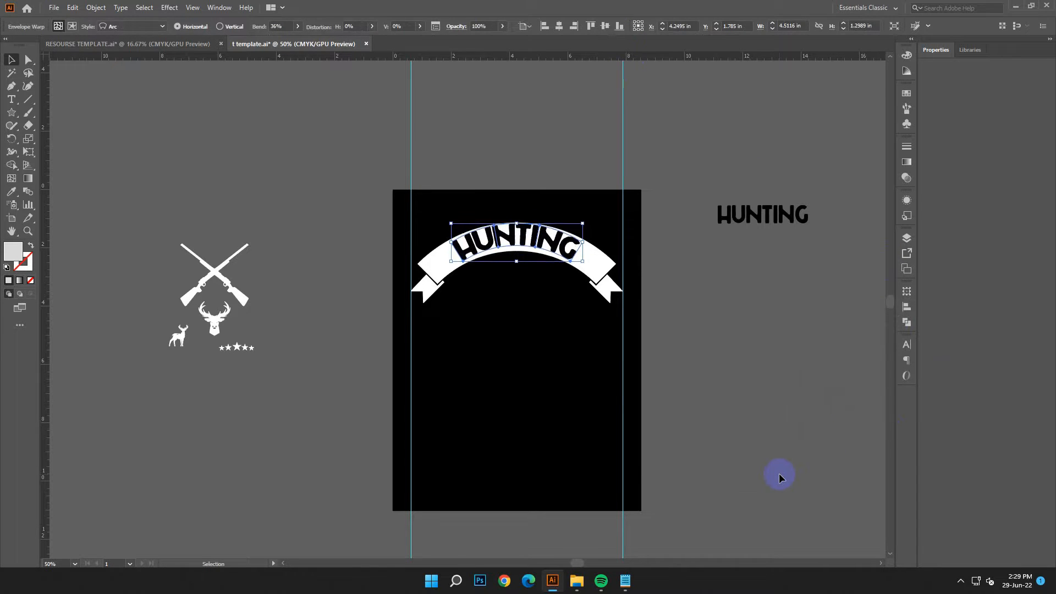
# Stretch the arched HUNTING text slightly wider on both sides to fit the banner
pyautogui.click(584, 246)
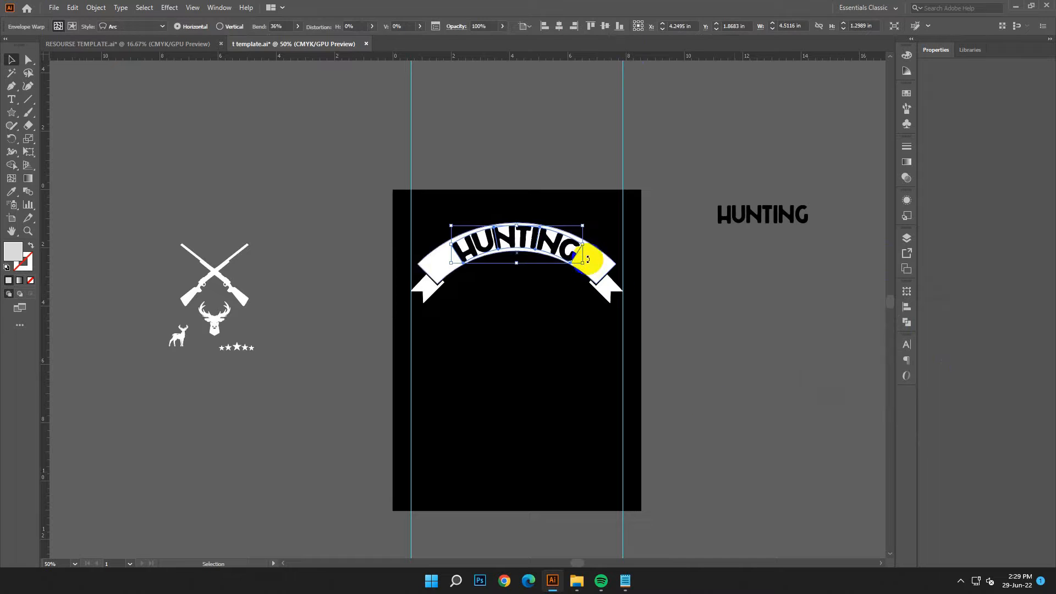
pyautogui.moveTo(587, 247); pyautogui.dragTo(587, 246)
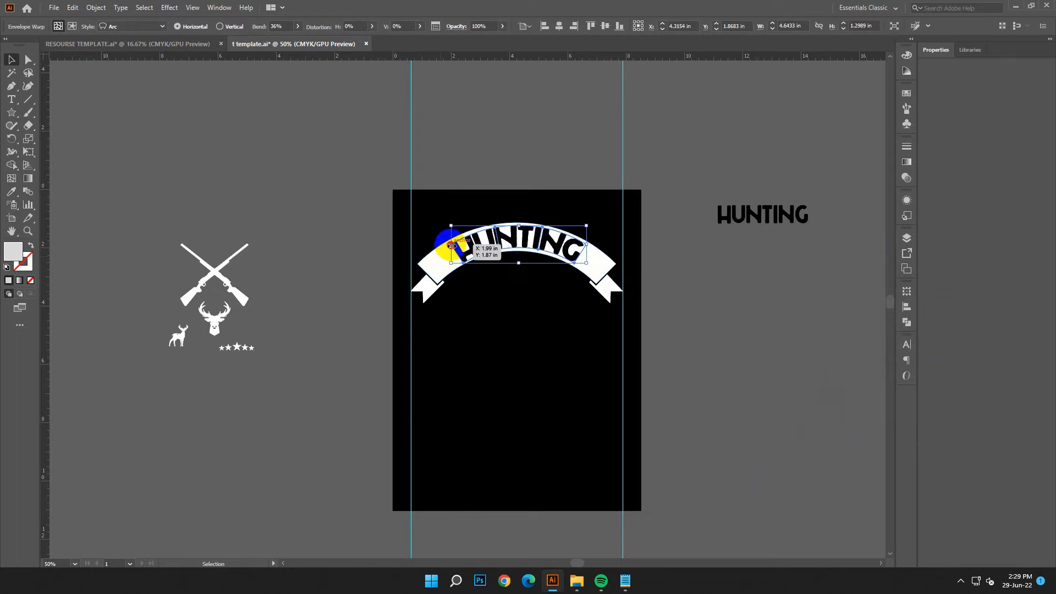
pyautogui.moveTo(449, 246)
pyautogui.mouseDown()
pyautogui.moveTo(478, 242)
pyautogui.moveTo(449, 244)
pyautogui.mouseUp()
pyautogui.click(676, 284)
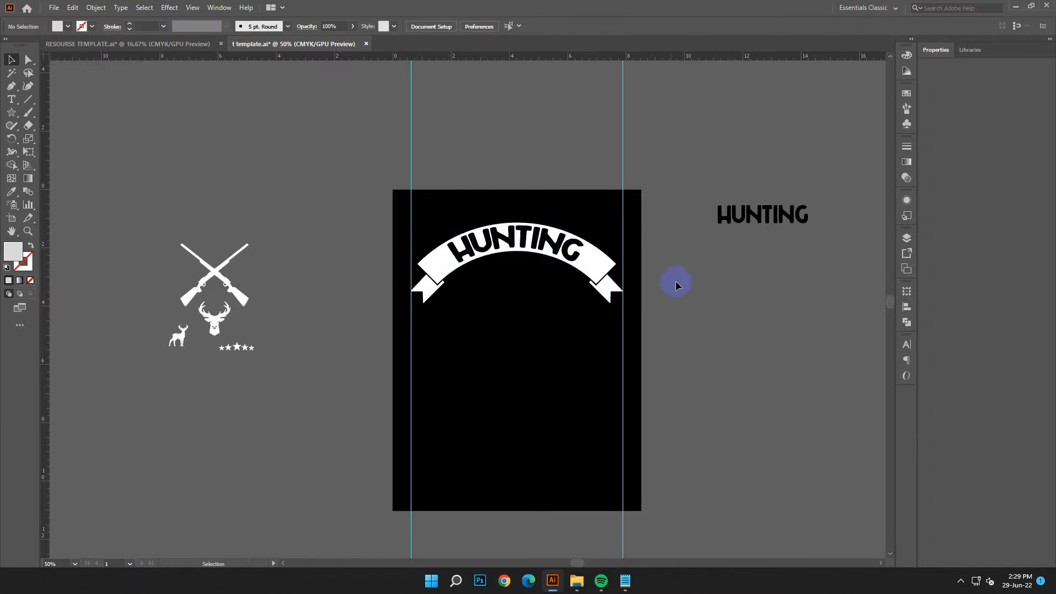
# Expand the arched HUNTING text on the banner
pyautogui.click(550, 250)
pyautogui.click(96, 8)
pyautogui.click(118, 134)
pyautogui.click(542, 351)
pyautogui.scroll(-1, 461, 346)
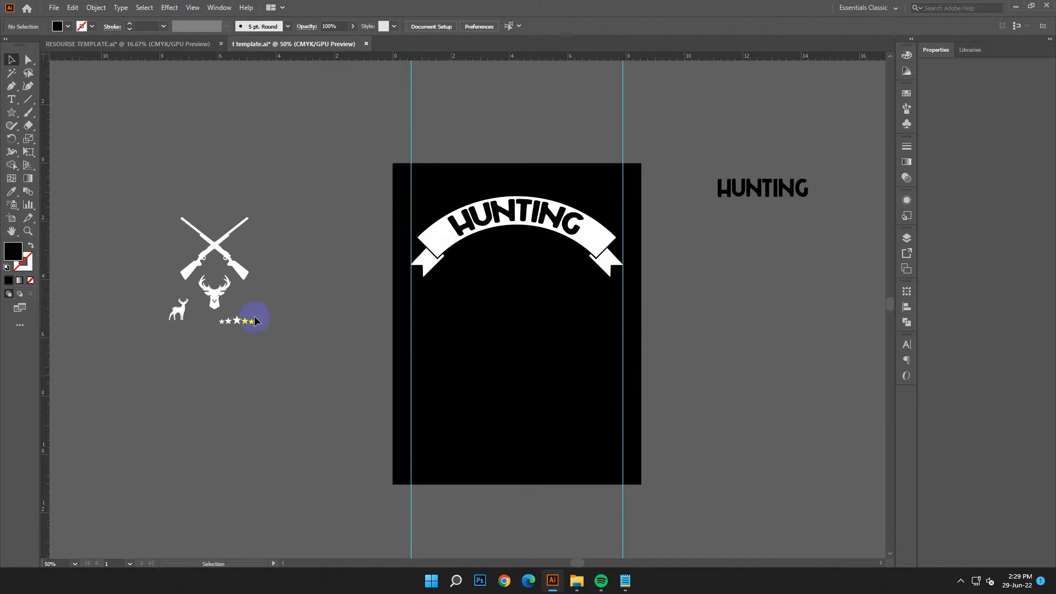
# Place the row of five stars under the banner, enlarged to about 3.12 in wide and horizontally centred on the artboard
pyautogui.moveTo(237, 321); pyautogui.dragTo(517, 232)
pyautogui.click(471, 26)
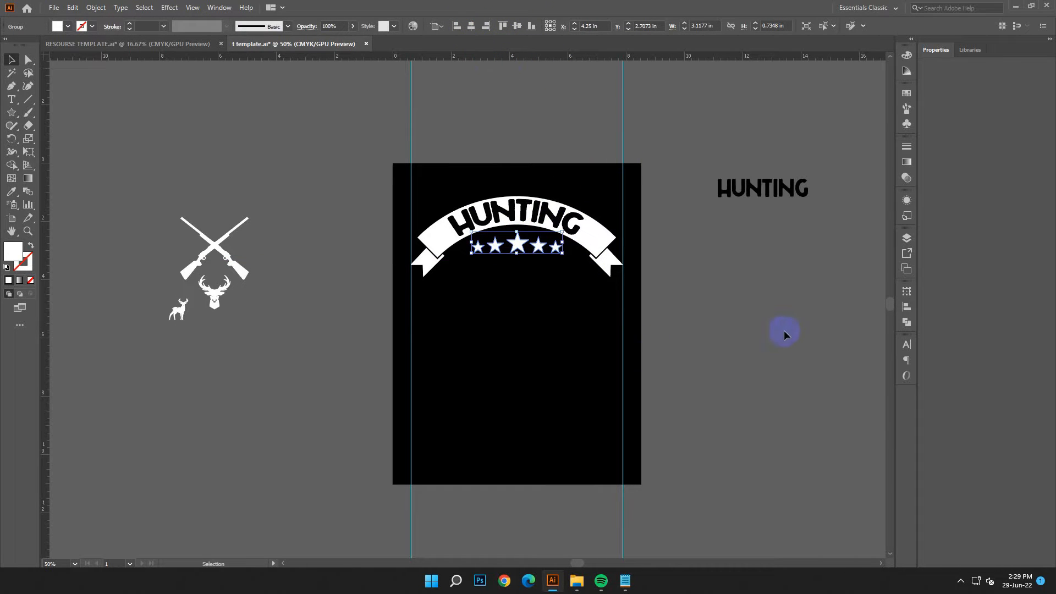
pyautogui.click(817, 371)
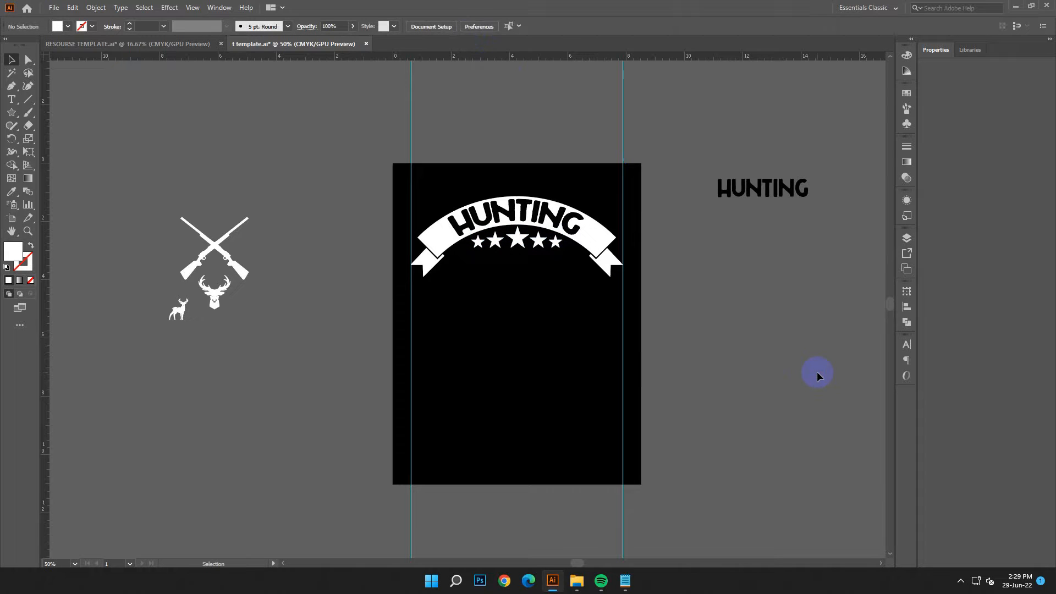
# Copy the words IS AN from the design text in the Notepad notes
pyautogui.click(626, 582)
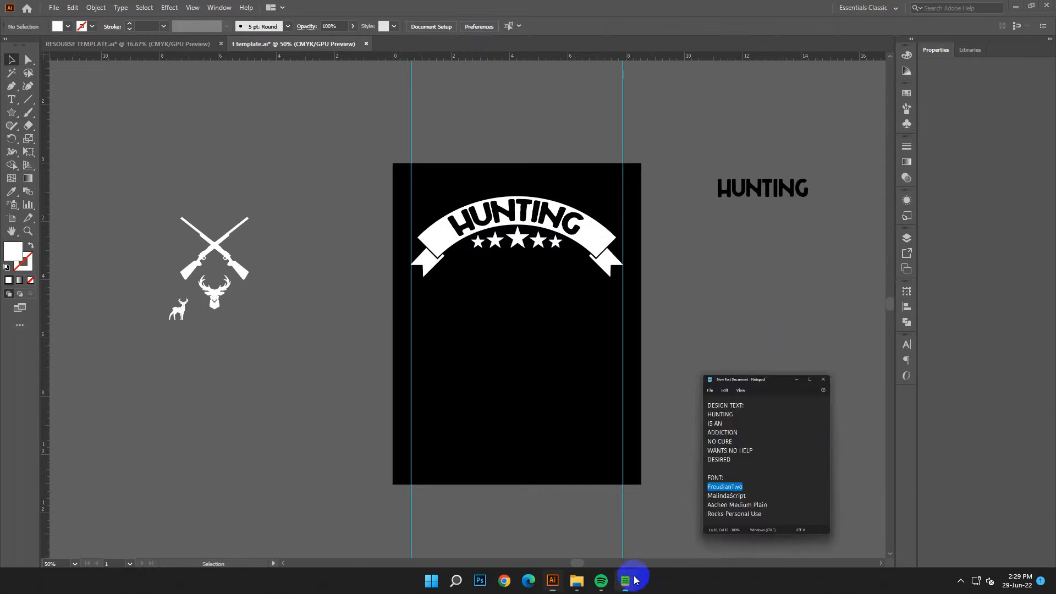
pyautogui.moveTo(816, 298); pyautogui.dragTo(788, 298)
pyautogui.rightClick(799, 301)
pyautogui.click(832, 357)
pyautogui.click(956, 215)
# Add a text object above the rifles, enlarge it to about 72 pt and replace its placeholder with IS AN
pyautogui.press('t')
pyautogui.click(195, 128)
pyautogui.press('Escape')
pyautogui.moveTo(211, 131); pyautogui.dragTo(280, 194)
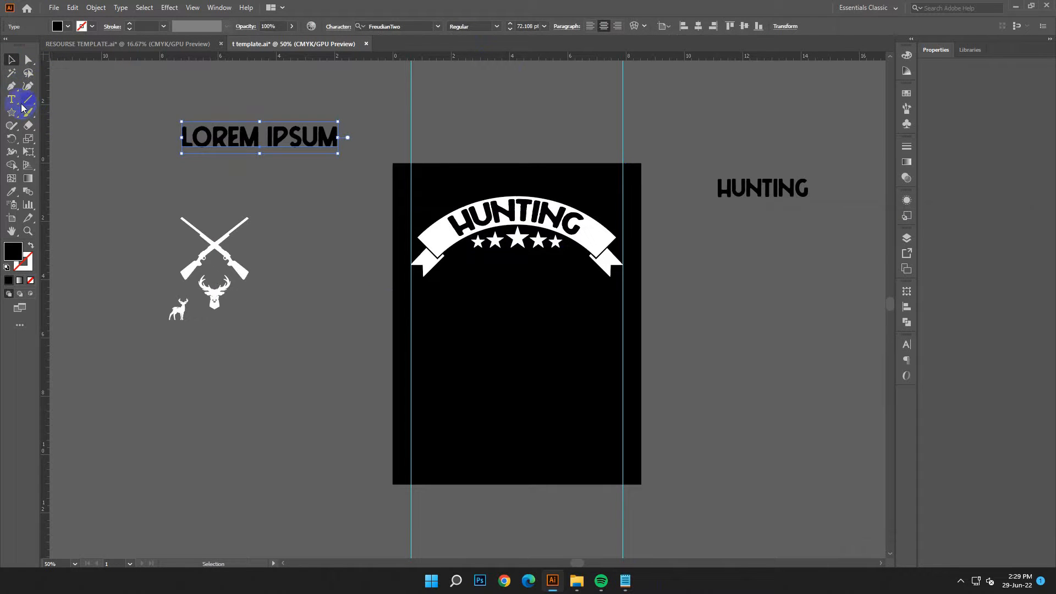
pyautogui.moveTo(338, 135); pyautogui.dragTo(180, 138)
pyautogui.click(72, 7)
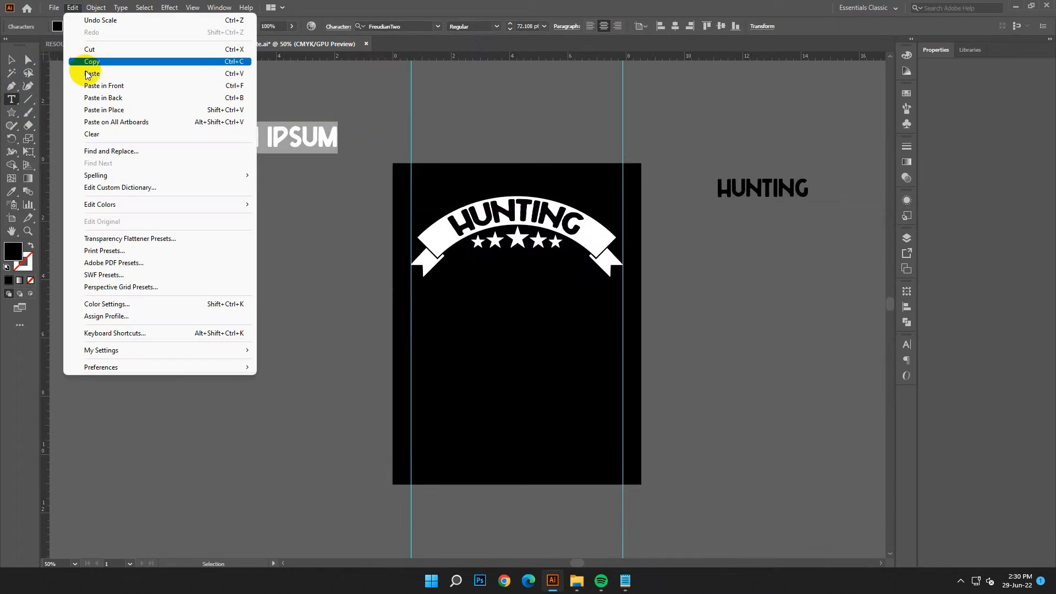
pyautogui.click(83, 77)
pyautogui.click(8, 63)
# Set the IS AN text's font to MalindaScript, copying the font name from the Notepad notes
pyautogui.click(625, 577)
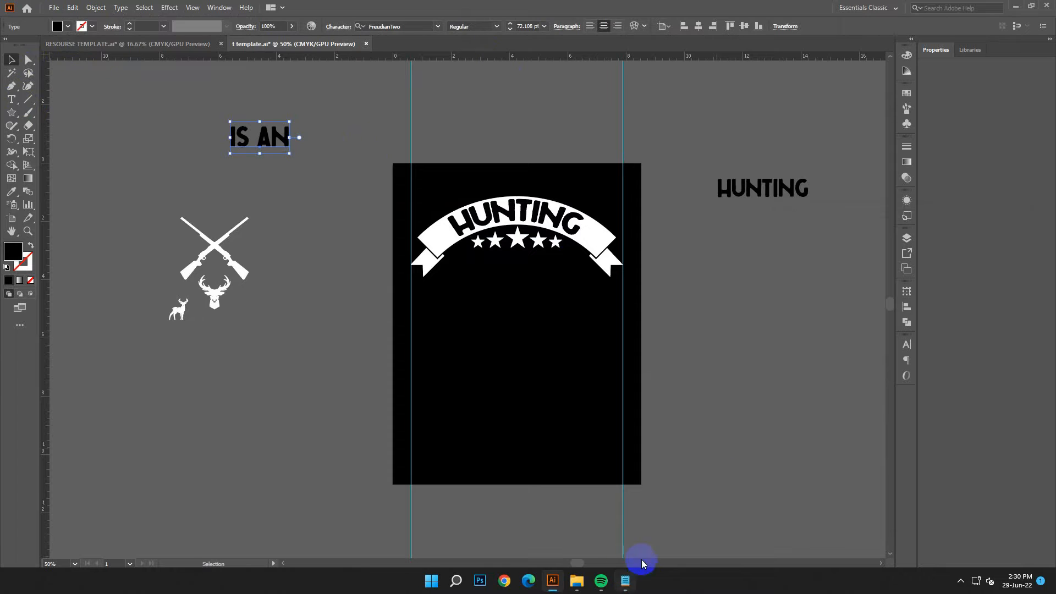
pyautogui.moveTo(862, 435); pyautogui.dragTo(741, 446)
pyautogui.moveTo(861, 434); pyautogui.dragTo(791, 437)
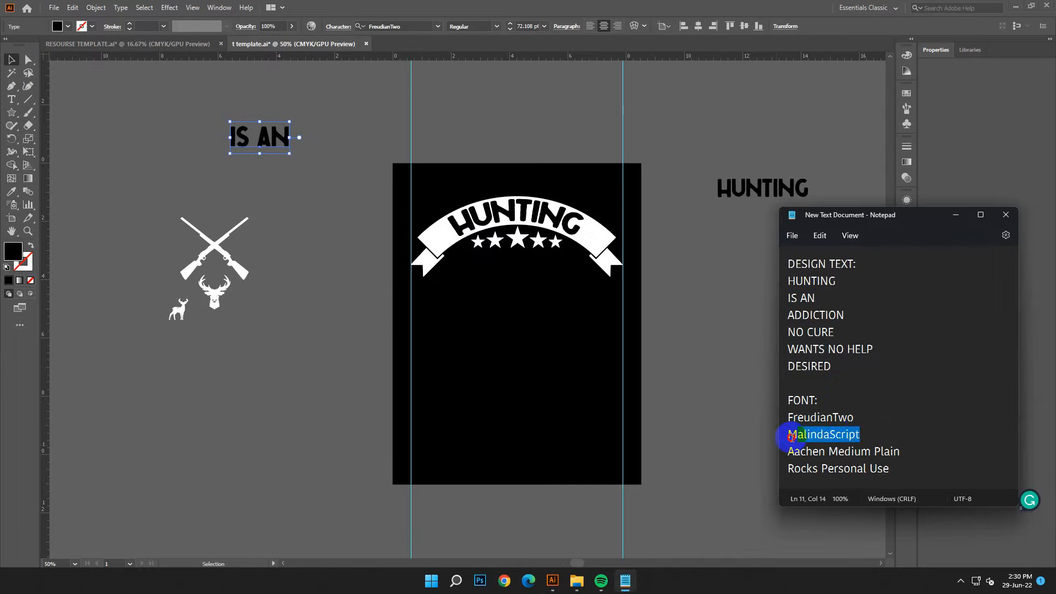
pyautogui.rightClick(812, 440)
pyautogui.click(859, 295)
pyautogui.click(956, 215)
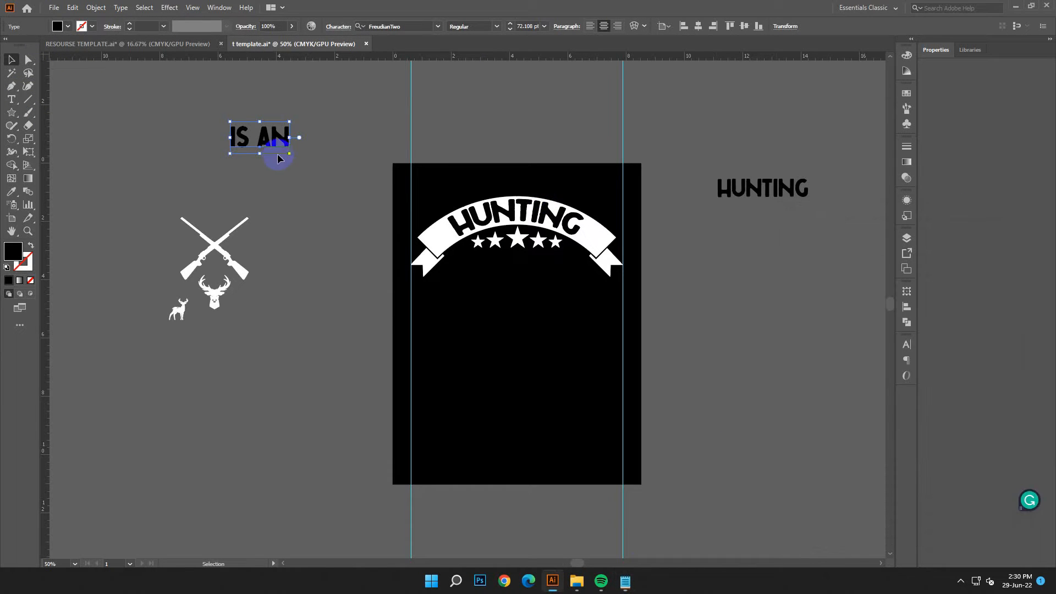
pyautogui.rightClick(380, 24)
pyautogui.click(405, 75)
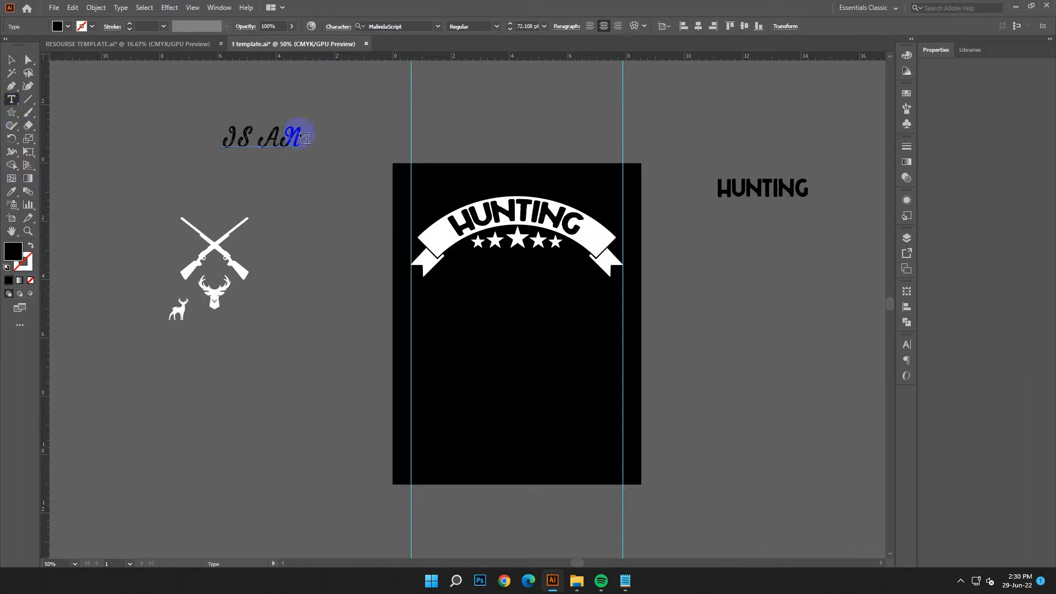
# Retype the script text above the rifles in lowercase as "is an"
pyautogui.moveTo(295, 132); pyautogui.dragTo(295, 132)
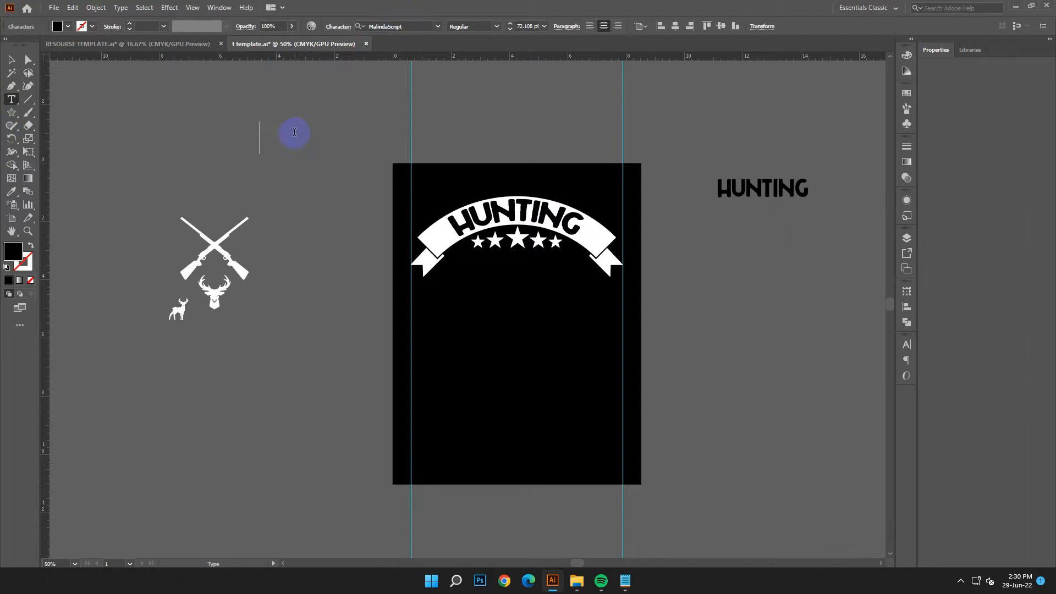
pyautogui.write('is an')
pyautogui.click(18, 57)
pyautogui.click(263, 164)
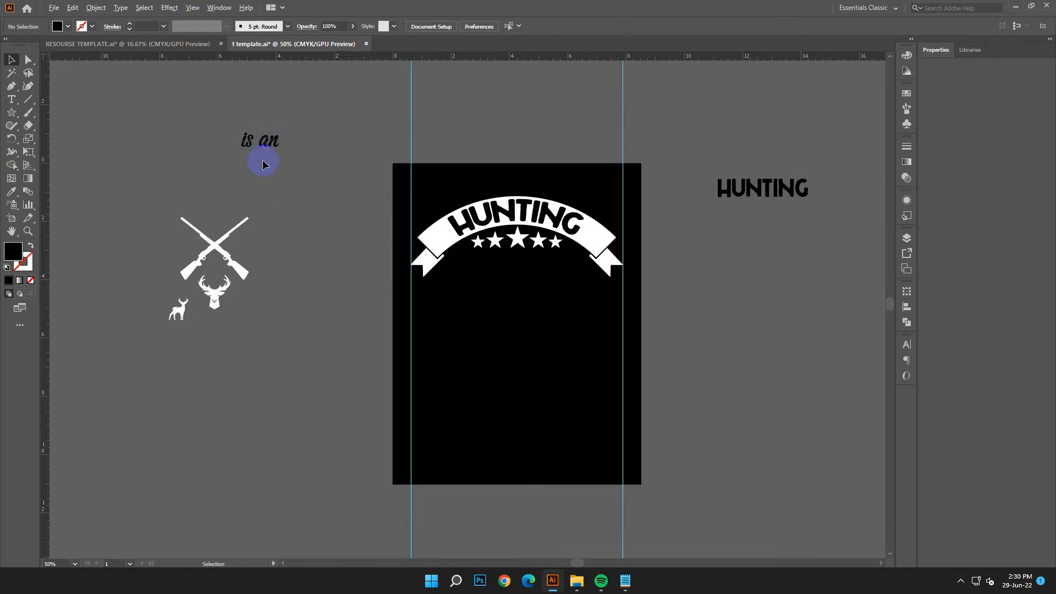
# Place a duplicate of the "is an" text on the artboard below the stars and fill it with white
pyautogui.moveTo(314, 333); pyautogui.dragTo(546, 297)
pyautogui.doubleClick(13, 252)
pyautogui.click(162, 226)
pyautogui.click(437, 234)
# Convert the white "is an" to outlines about 1.8 in wide and centre it horizontally just beneath the stars
pyautogui.moveTo(541, 287); pyautogui.dragTo(522, 270)
pyautogui.rightClick(527, 274)
pyautogui.click(575, 352)
pyautogui.click(556, 306)
pyautogui.click(467, 27)
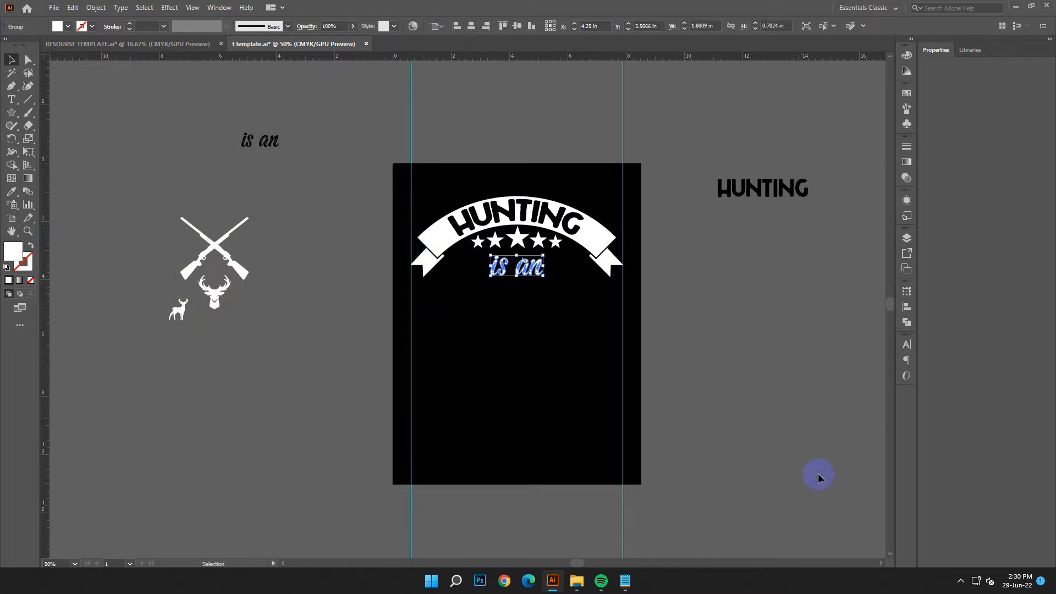
pyautogui.click(819, 448)
pyautogui.click(517, 274)
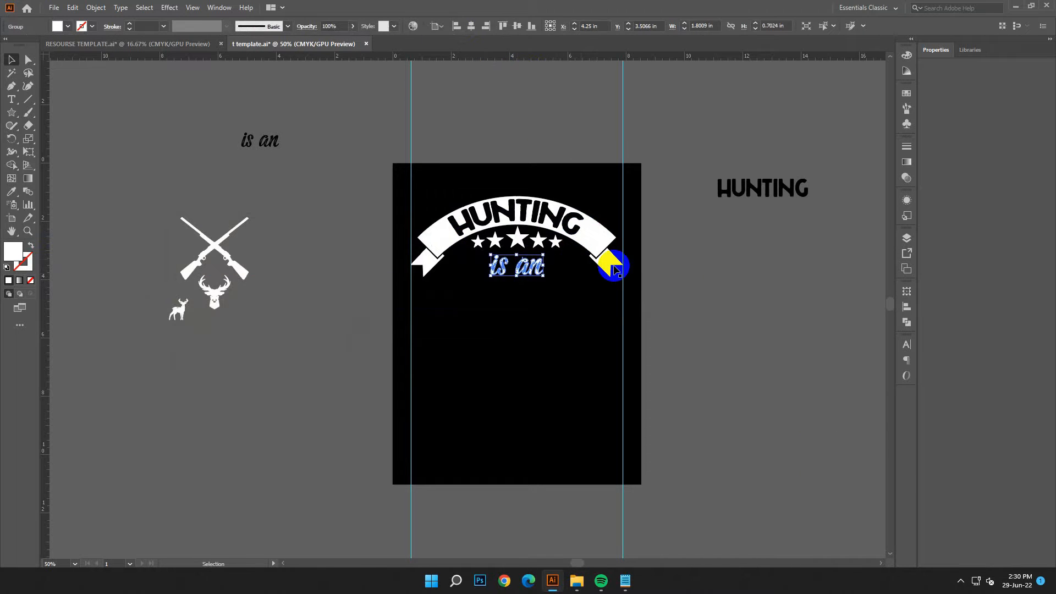
pyautogui.click(679, 318)
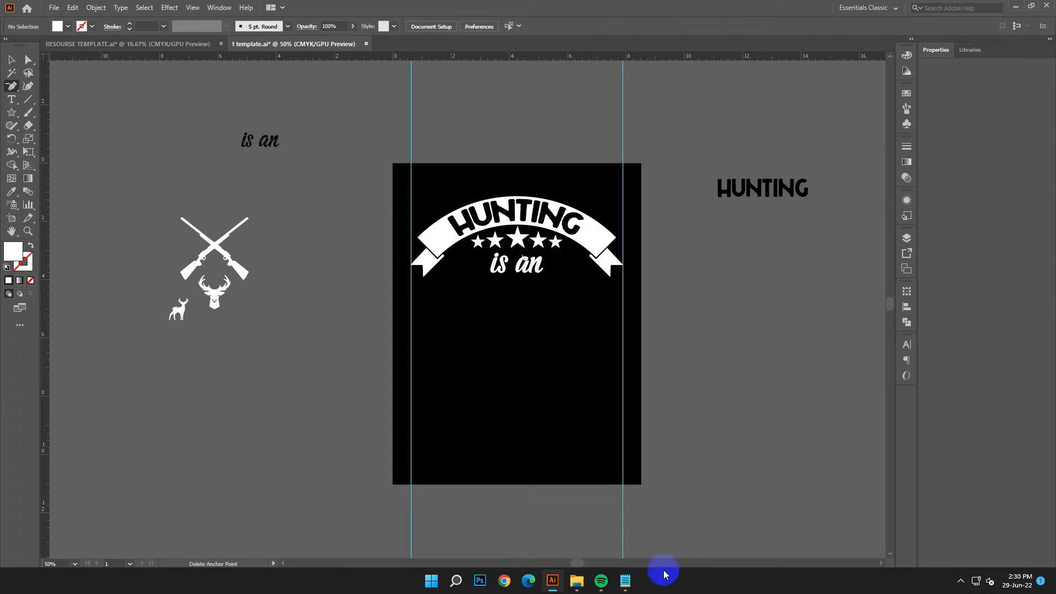
# Copy the word ADDICTION from the design text in the Notepad notes
pyautogui.click(626, 581)
pyautogui.doubleClick(812, 316)
pyautogui.rightClick(813, 316)
pyautogui.click(842, 377)
pyautogui.click(956, 215)
# Add a placeholder text object above the artboard and enlarge it to about 111 pt
pyautogui.click(17, 103)
pyautogui.click(448, 96)
pyautogui.hotkey('ctrl', 'v')
pyautogui.press('Escape')
pyautogui.moveTo(460, 102); pyautogui.dragTo(587, 188)
pyautogui.click(12, 99)
pyautogui.moveTo(598, 119); pyautogui.dragTo(574, 118)
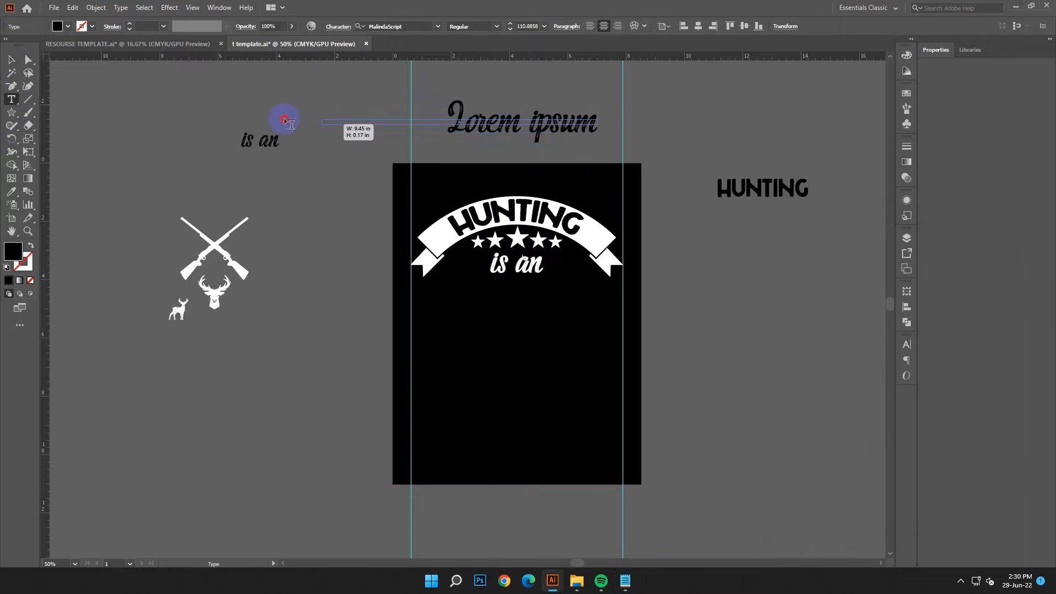
pyautogui.click(73, 7)
pyautogui.click(82, 18)
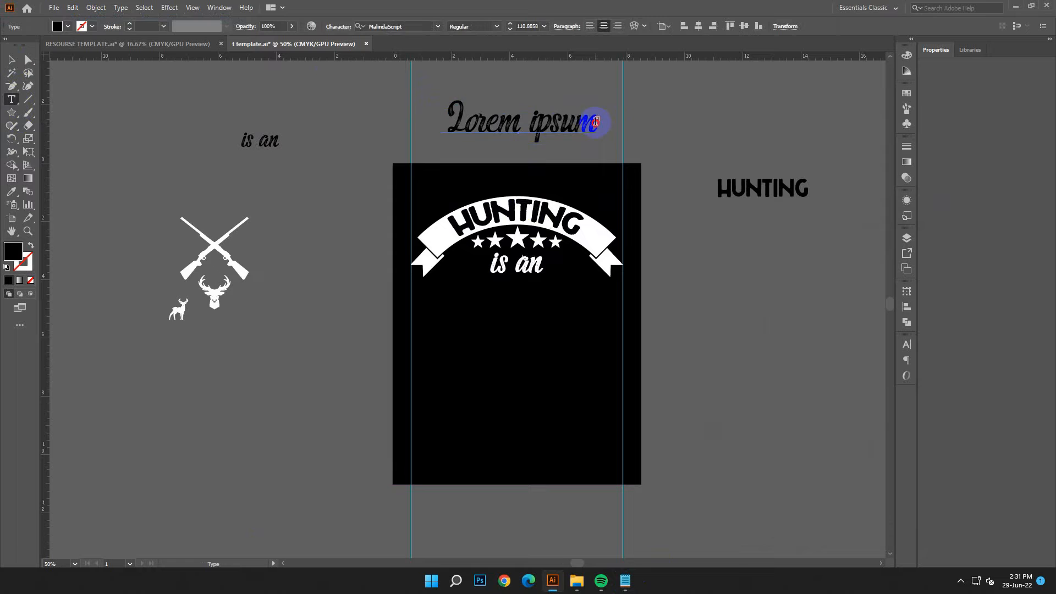
# Replace the placeholder text above the artboard with ADDICTION
pyautogui.moveTo(596, 121); pyautogui.dragTo(117, 56)
pyautogui.click(75, 5)
pyautogui.click(82, 74)
pyautogui.click(12, 60)
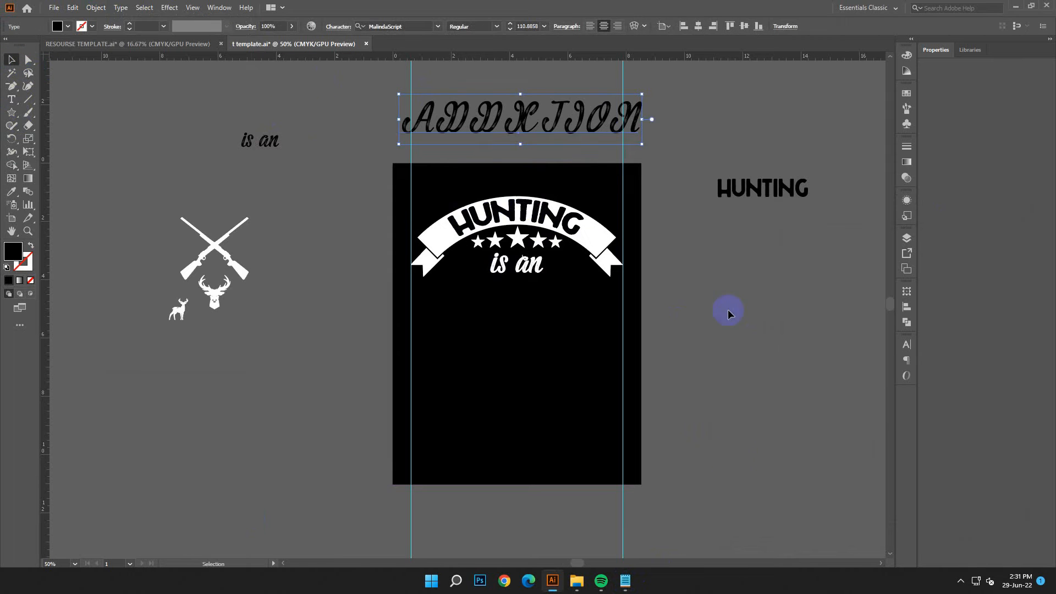
# Copy the font name for ADDICTION from the Notepad notes
pyautogui.click(635, 578)
pyautogui.moveTo(901, 451); pyautogui.dragTo(788, 451)
pyautogui.rightClick(824, 452)
pyautogui.click(845, 284)
pyautogui.click(956, 215)
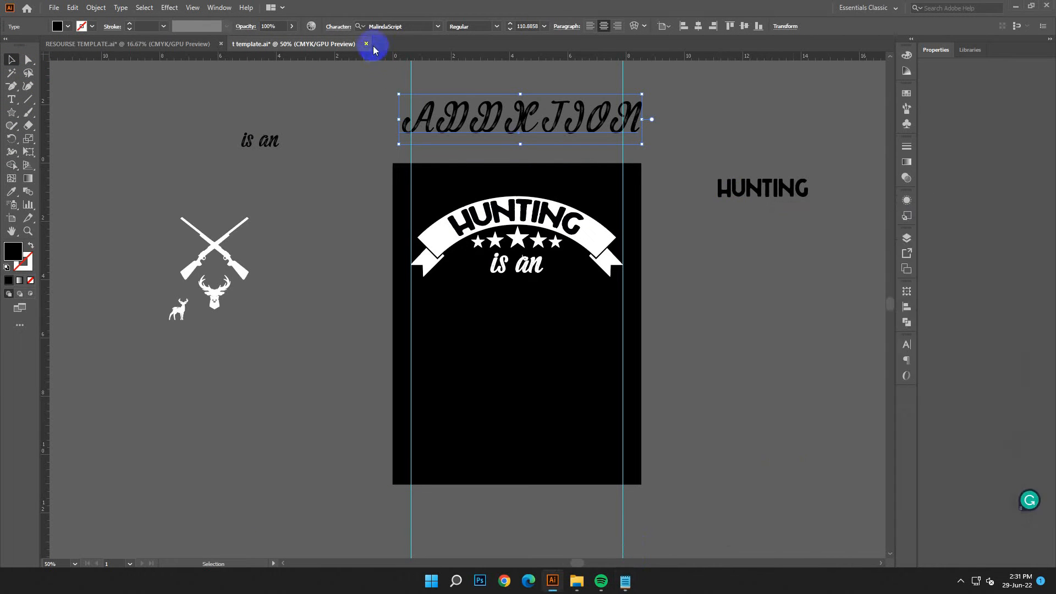
# Set the ADDICTION text in the Aachen Medium Plain font and give it a white fill
pyautogui.click(381, 26)
pyautogui.rightClick(381, 27)
pyautogui.click(407, 72)
pyautogui.click(536, 77)
pyautogui.doubleClick(15, 253)
pyautogui.click(163, 225)
pyautogui.click(423, 227)
# Move ADDICTION onto the artboard just beneath "is an" and enlarge it to about 117 pt to span the two guides
pyautogui.click(557, 96)
pyautogui.moveTo(557, 103); pyautogui.dragTo(550, 274)
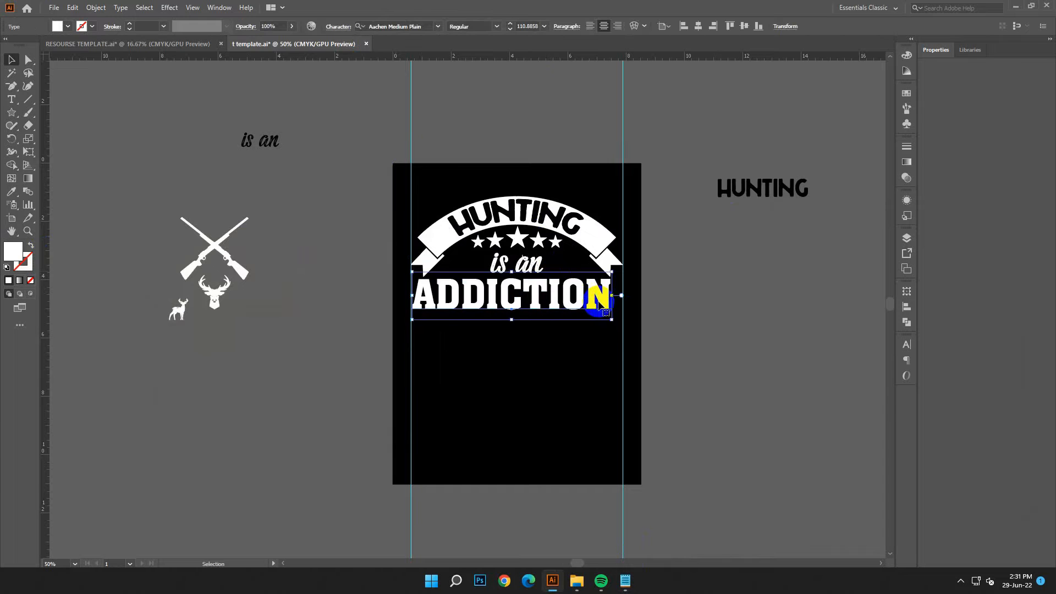
pyautogui.moveTo(612, 322); pyautogui.dragTo(624, 324)
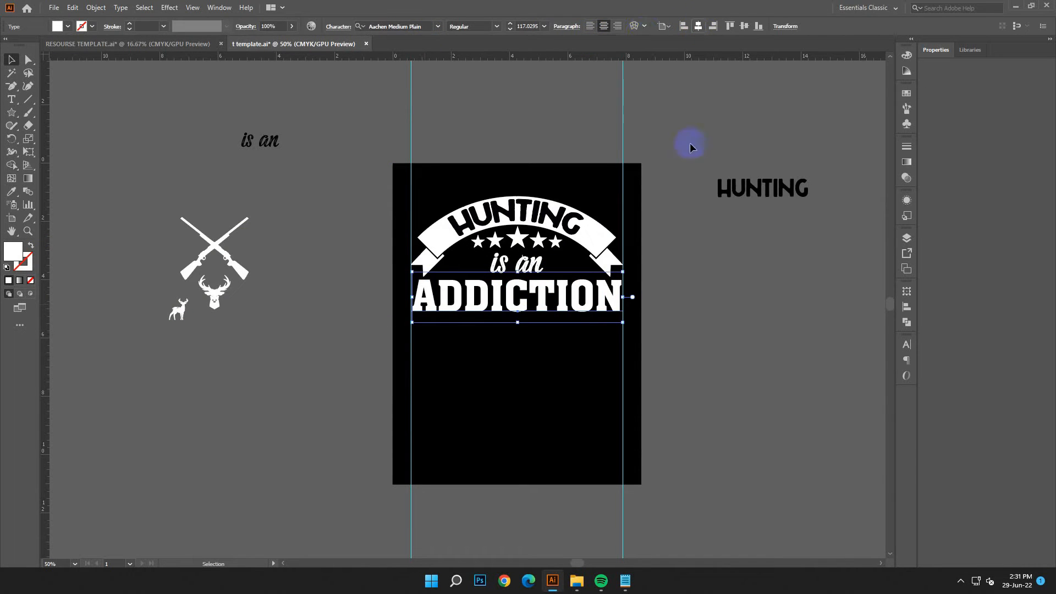
pyautogui.click(695, 324)
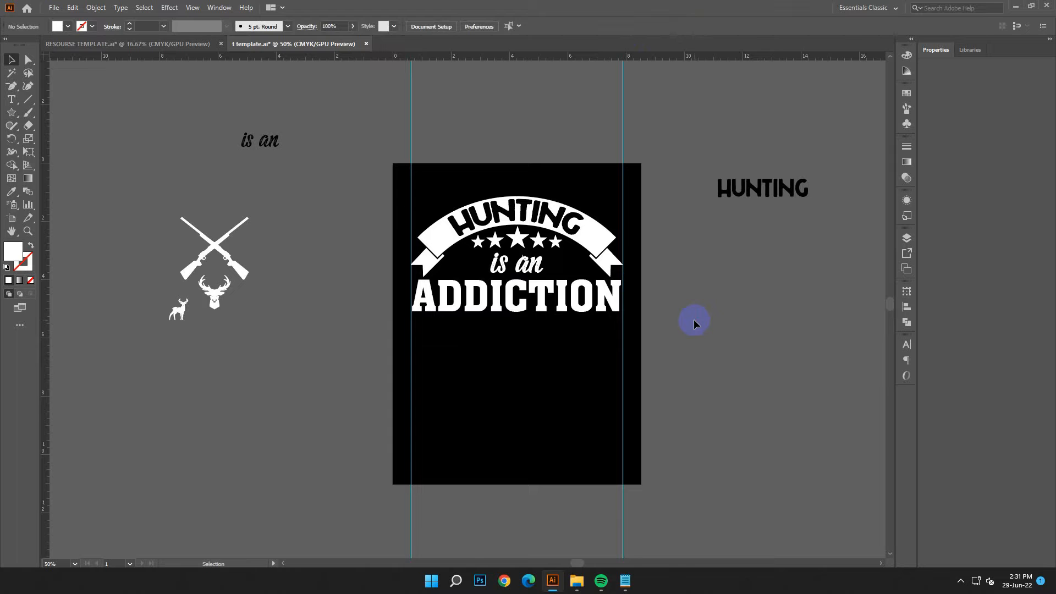
pyautogui.click(553, 318)
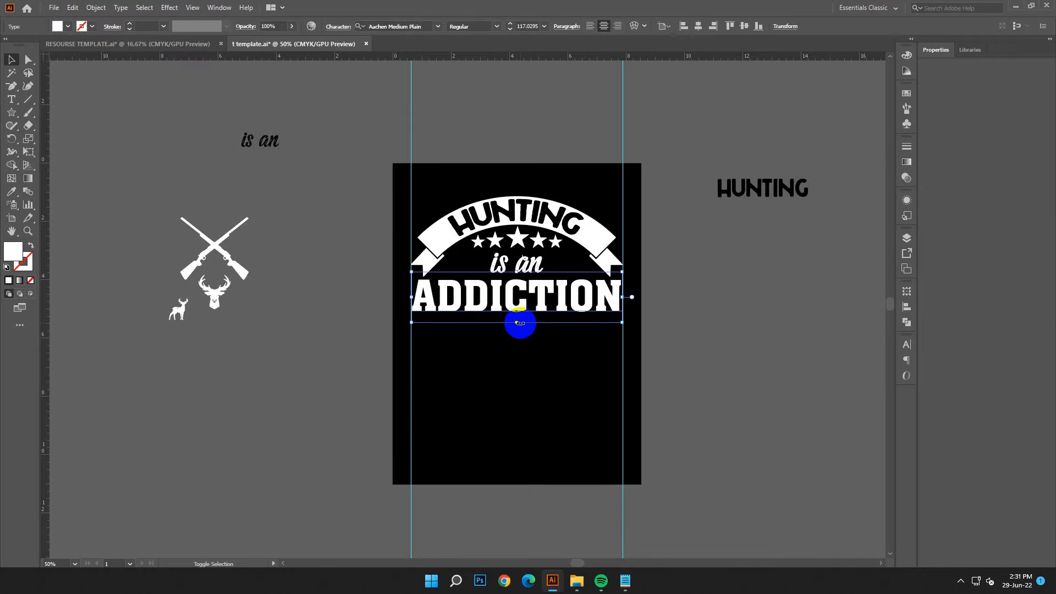
pyautogui.click(629, 355)
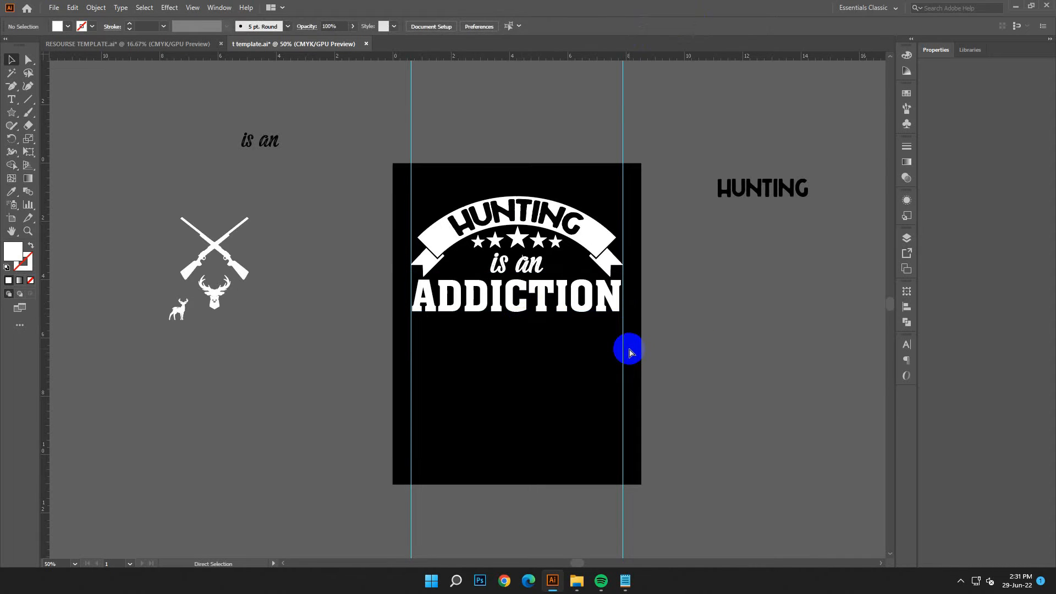
pyautogui.hotkey('ctrl', '+')
pyautogui.hotkey('ctrl', '+')
pyautogui.moveTo(11, 85); pyautogui.dragTo(40, 89)
pyautogui.click(410, 227)
pyautogui.click(339, 227)
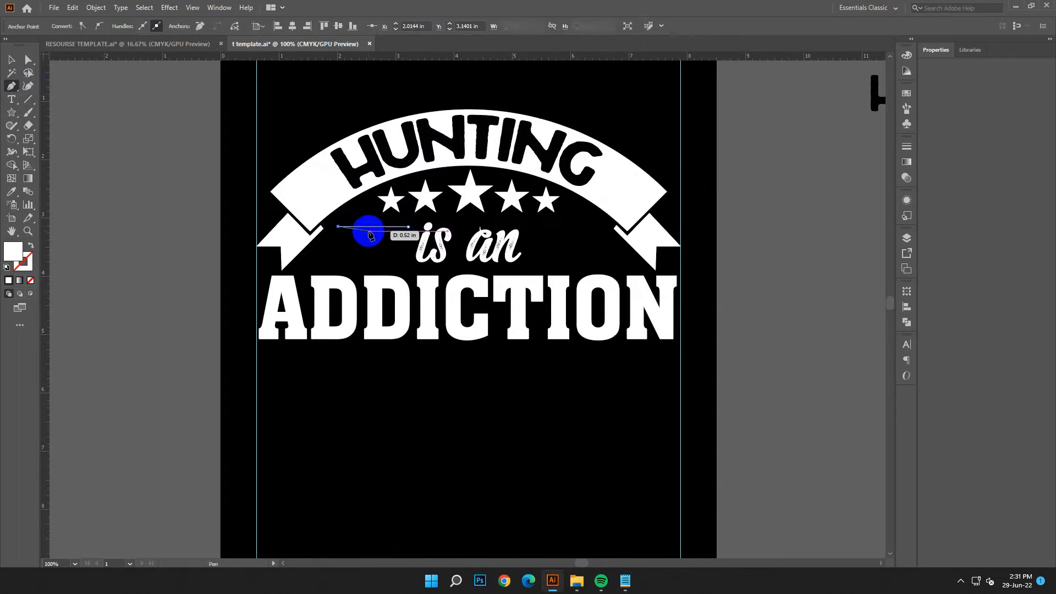
pyautogui.click(327, 237)
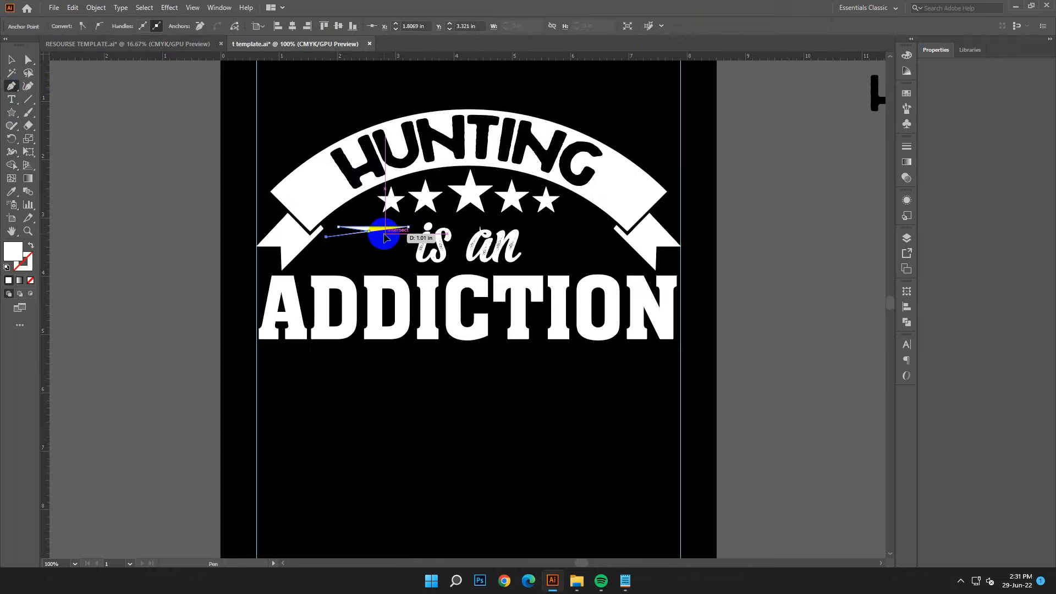
pyautogui.click(386, 234)
pyautogui.click(320, 248)
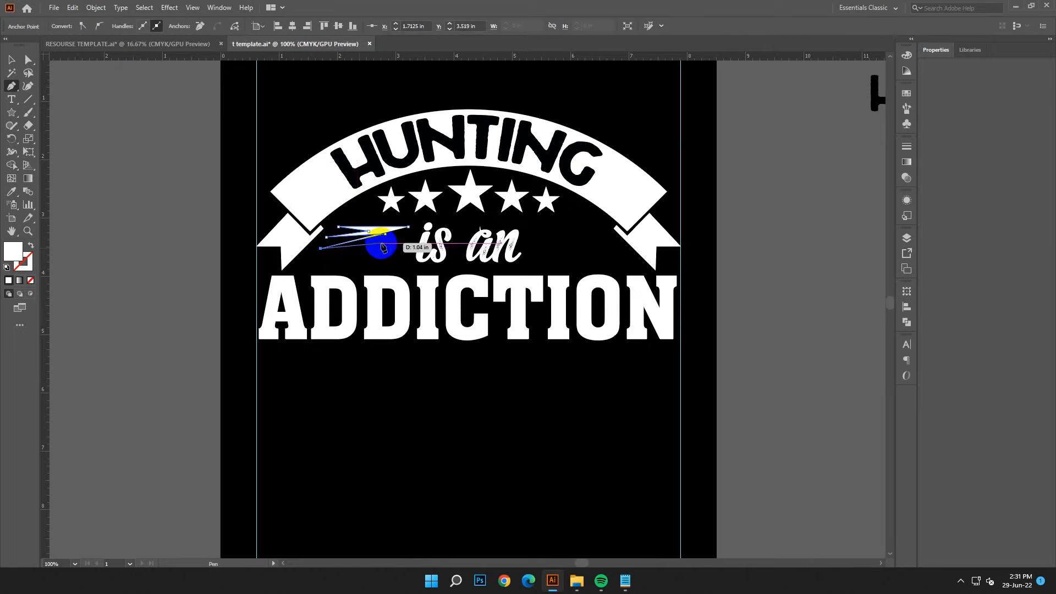
pyautogui.click(359, 249)
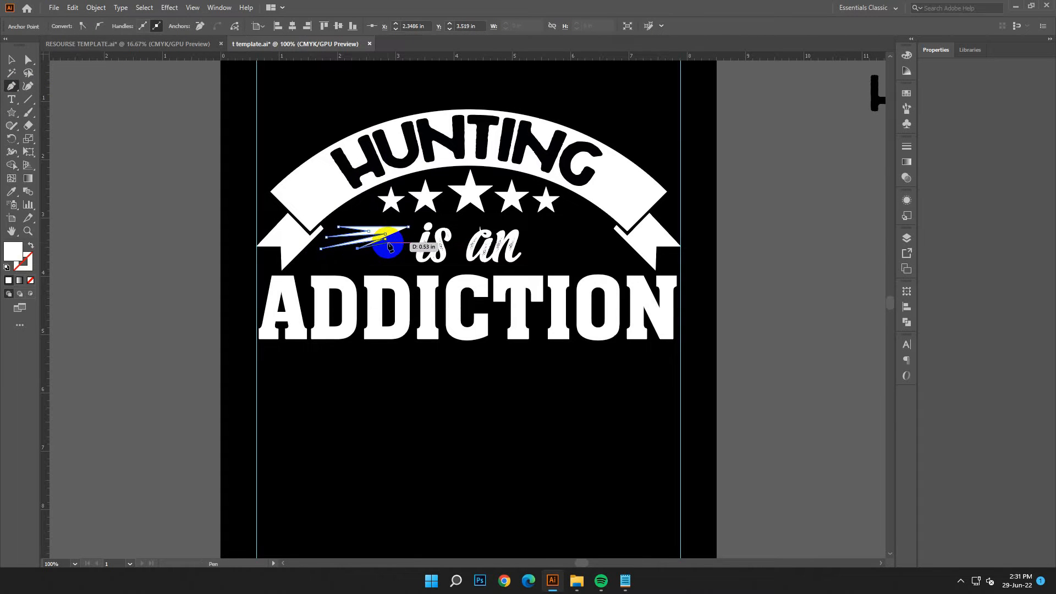
pyautogui.click(11, 59)
pyautogui.hotkey('ctrl', 'z')
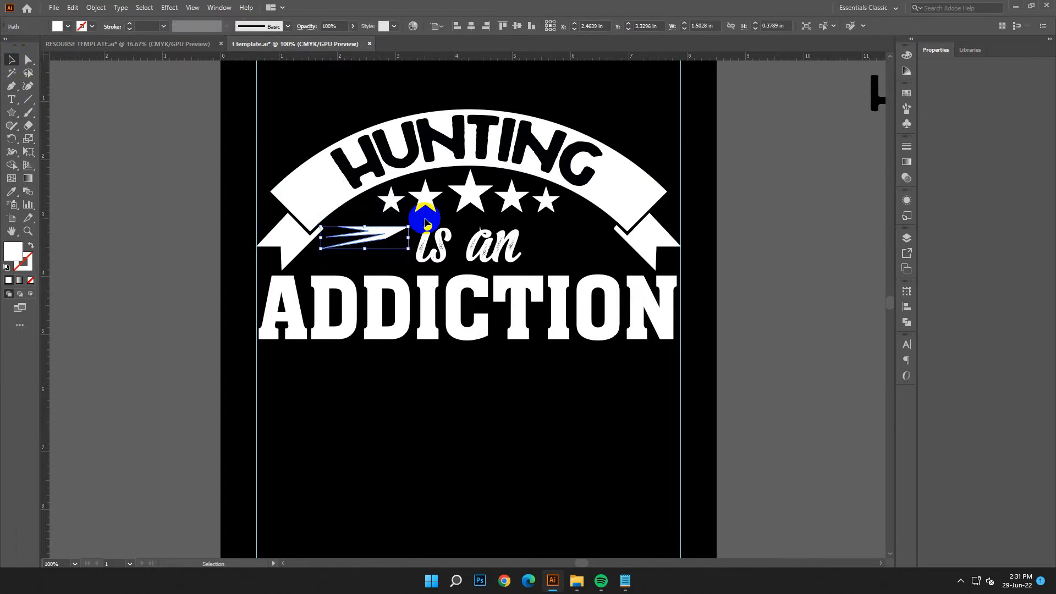
pyautogui.click(226, 189)
pyautogui.click(387, 226)
pyautogui.press('Delete')
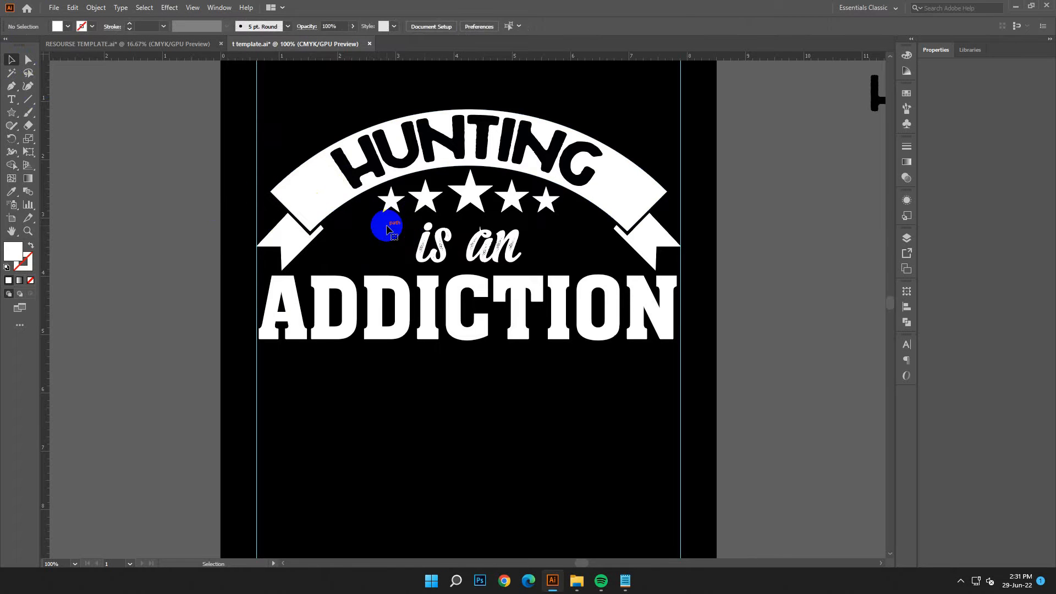
# Draw a horizontal white 4 pt line without fill, about 1.14 in long, left of "is an" with the Pen tool
pyautogui.hotkey('ctrl', '=')
pyautogui.press('p')
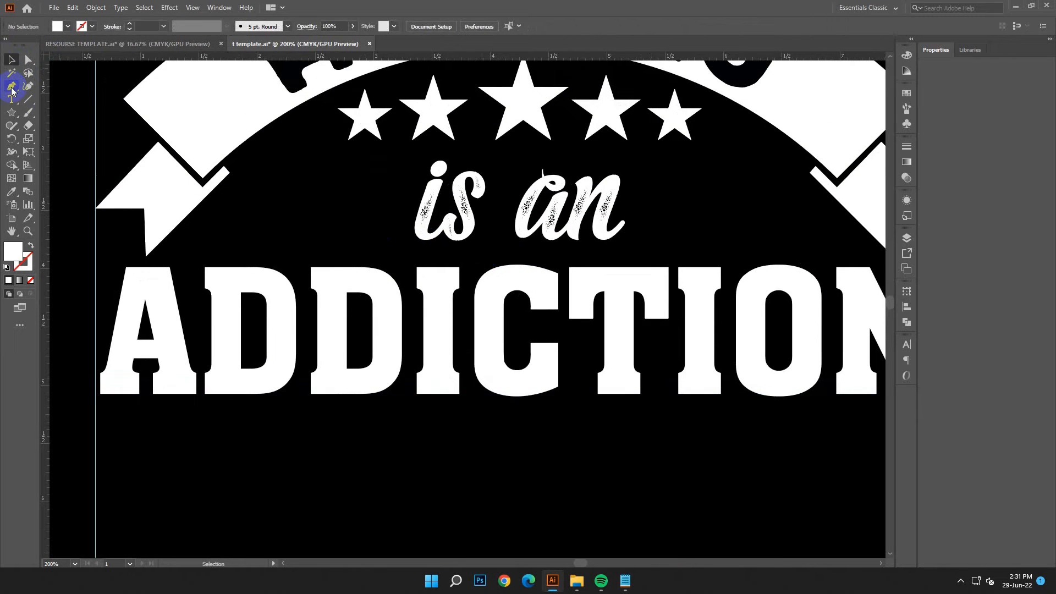
pyautogui.click(31, 245)
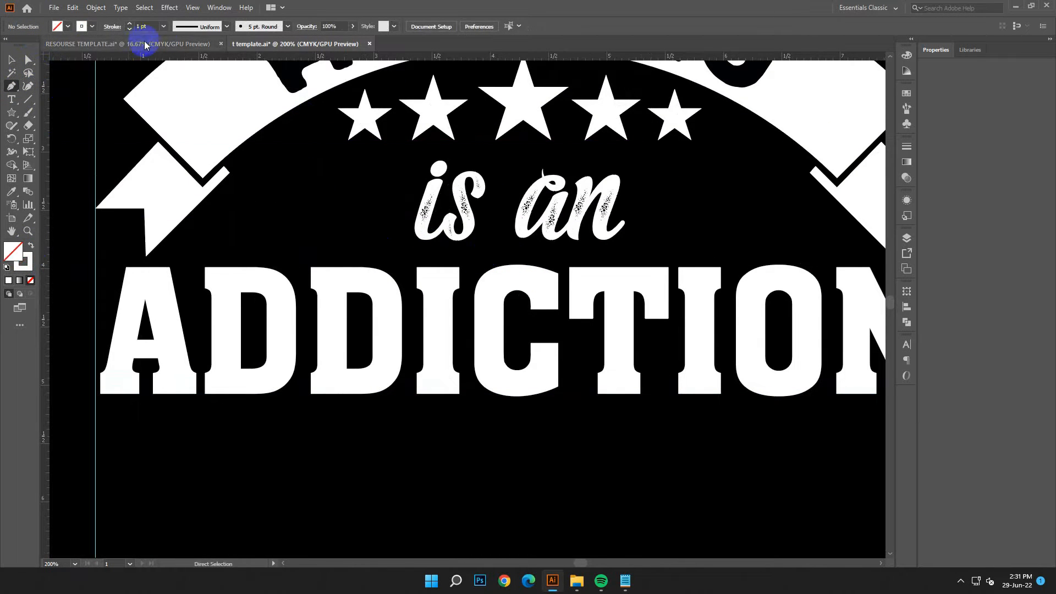
pyautogui.click(129, 26)
pyautogui.click(384, 183)
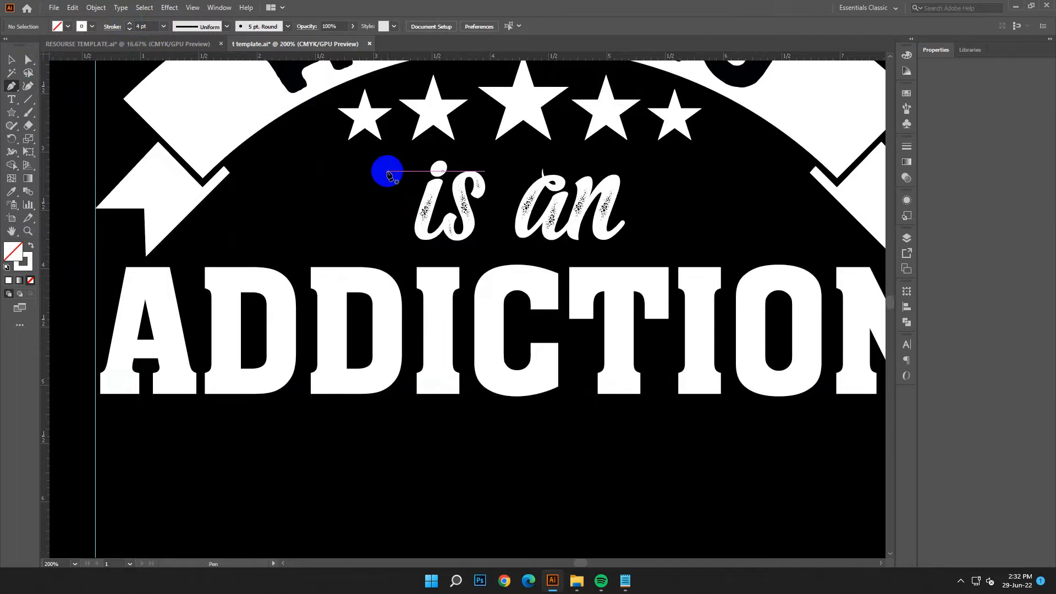
pyautogui.keyDown('shift'); pyautogui.click(284, 171); pyautogui.keyUp('shift')
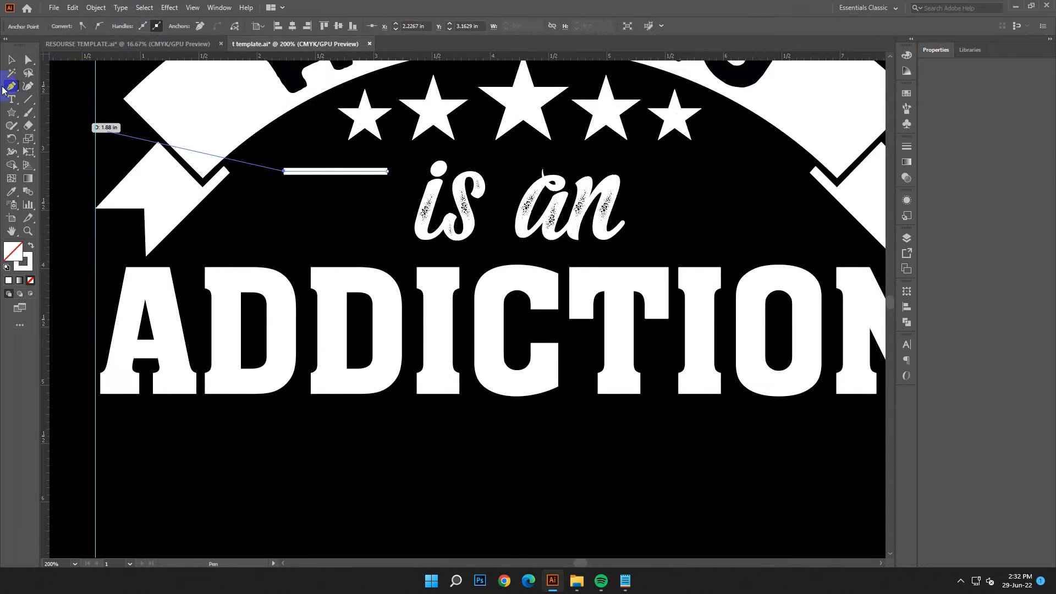
pyautogui.keyDown('ctrl'); pyautogui.click(284, 181); pyautogui.keyUp('ctrl')
pyautogui.moveTo(283, 173); pyautogui.dragTo(254, 172)
pyautogui.press('v')
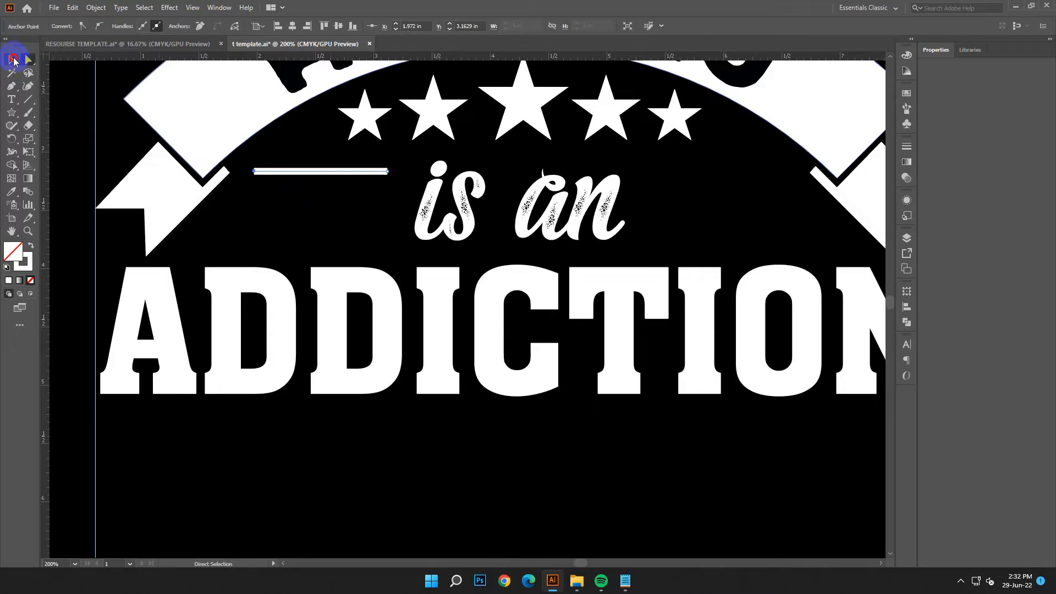
# Apply the triangular width profile that tapers away from "is an" to the line and set its stroke to 5 pt
pyautogui.click(320, 185)
pyautogui.click(324, 172)
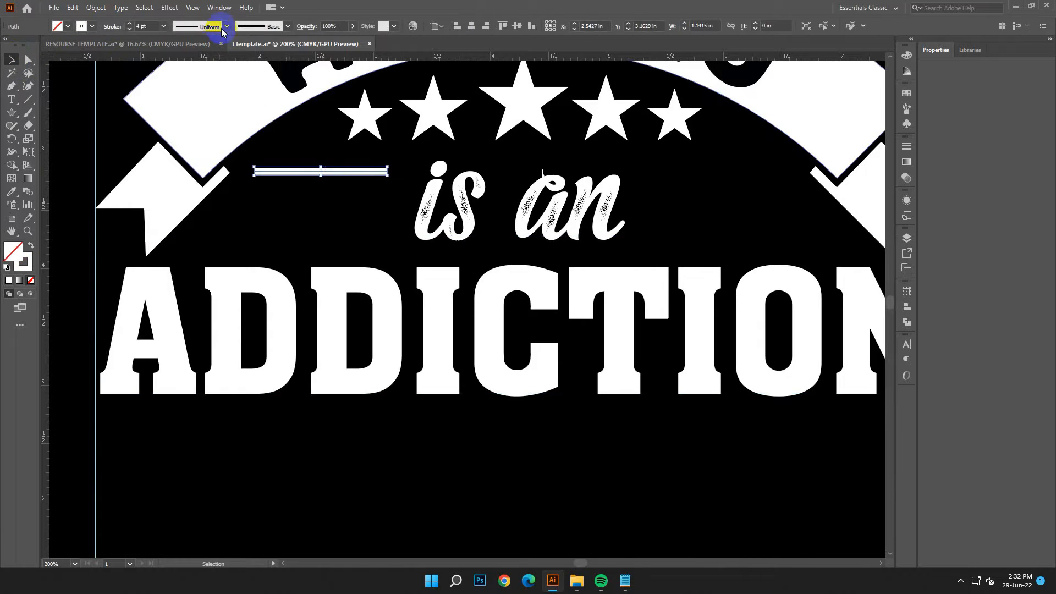
pyautogui.click(226, 26)
pyautogui.click(202, 114)
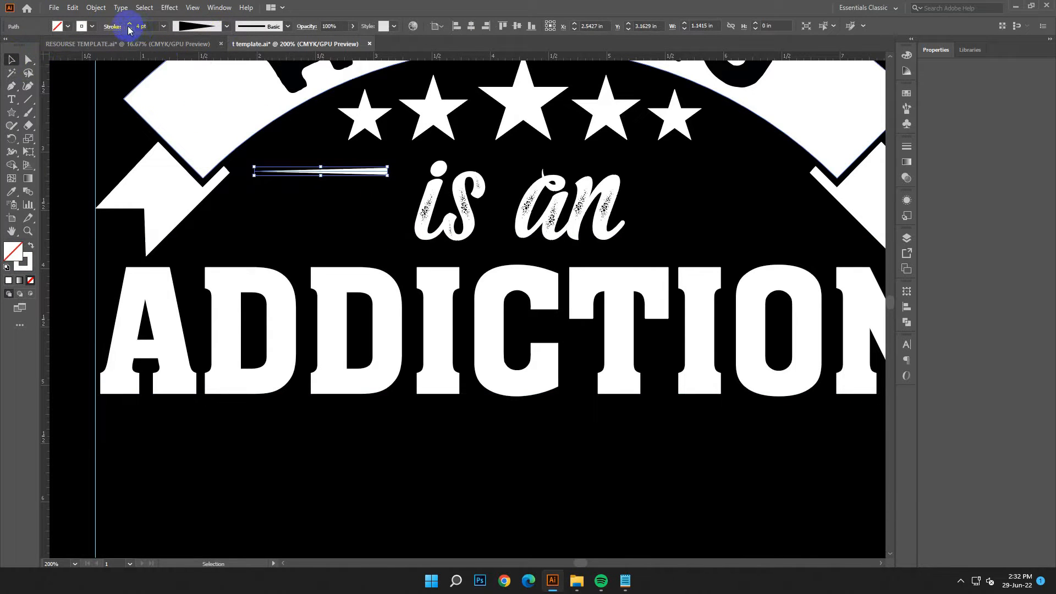
# Duplicate the tapered line repeatedly downward at even spacing to build a stack of stripes about as tall as "is an"
pyautogui.moveTo(373, 170); pyautogui.dragTo(372, 178)
pyautogui.hotkey('ctrl', 'd')
pyautogui.hotkey('ctrl', 'd')
pyautogui.hotkey('ctrl', 'd')
pyautogui.hotkey('ctrl', 'd')
pyautogui.hotkey('ctrl', 'd')
pyautogui.hotkey('ctrl', 'd')
pyautogui.hotkey('ctrl', 'd')
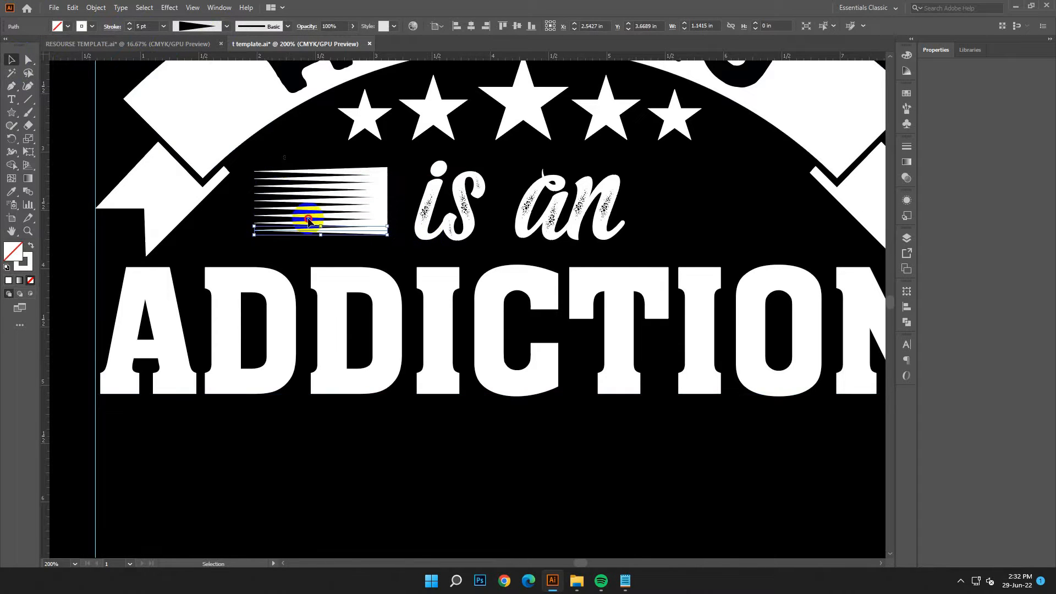
pyautogui.click(332, 250)
pyautogui.click(291, 148)
pyautogui.rightClick(343, 312)
pyautogui.click(311, 452)
# Place a spare copy of ADDICTION outside the artboard's upper left and convert the one in the design to outlines
pyautogui.hotkey('ctrl', '-')
pyautogui.hotkey('ctrl', '-')
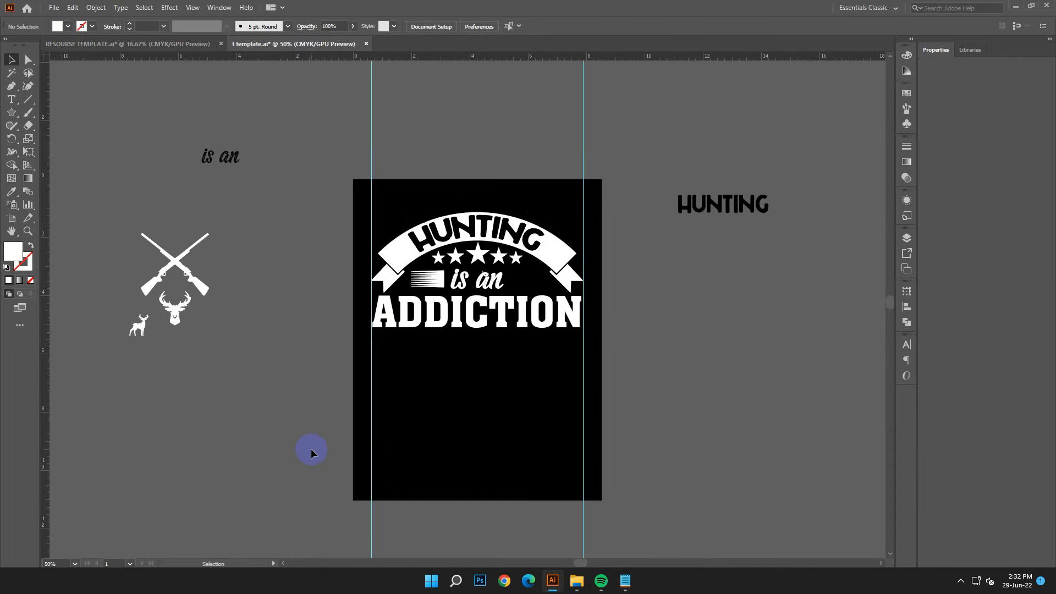
pyautogui.moveTo(482, 326); pyautogui.dragTo(211, 118)
pyautogui.rightClick(434, 322)
pyautogui.click(501, 405)
# Expand the appearance of all the tapered stripes left of "is an" into filled shapes
pyautogui.hotkey('ctrl', '+')
pyautogui.hotkey('ctrl', '+')
pyautogui.hotkey('ctrl', '+')
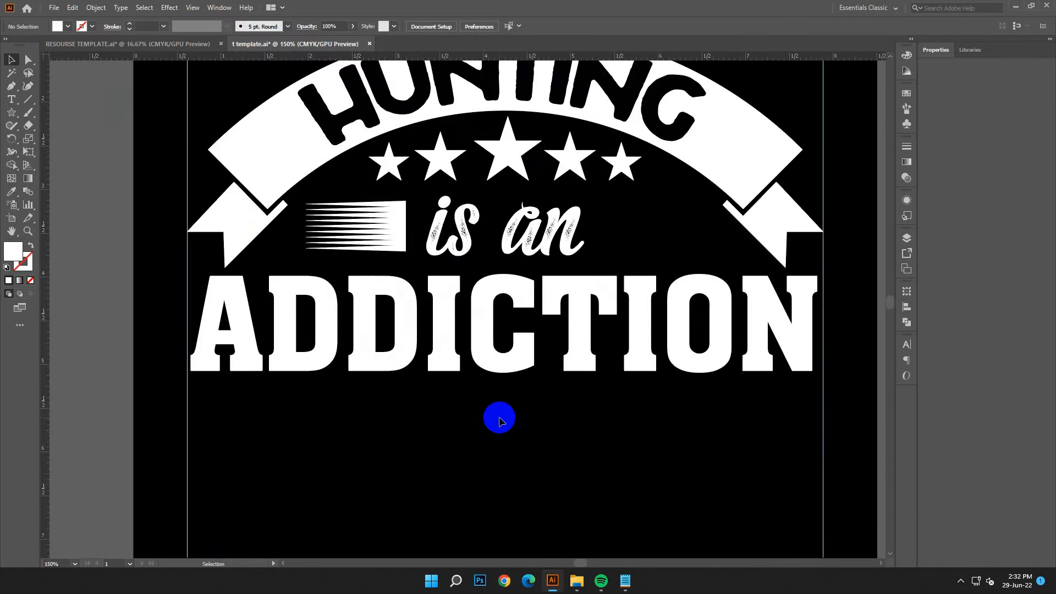
pyautogui.press('v')
pyautogui.click(366, 247)
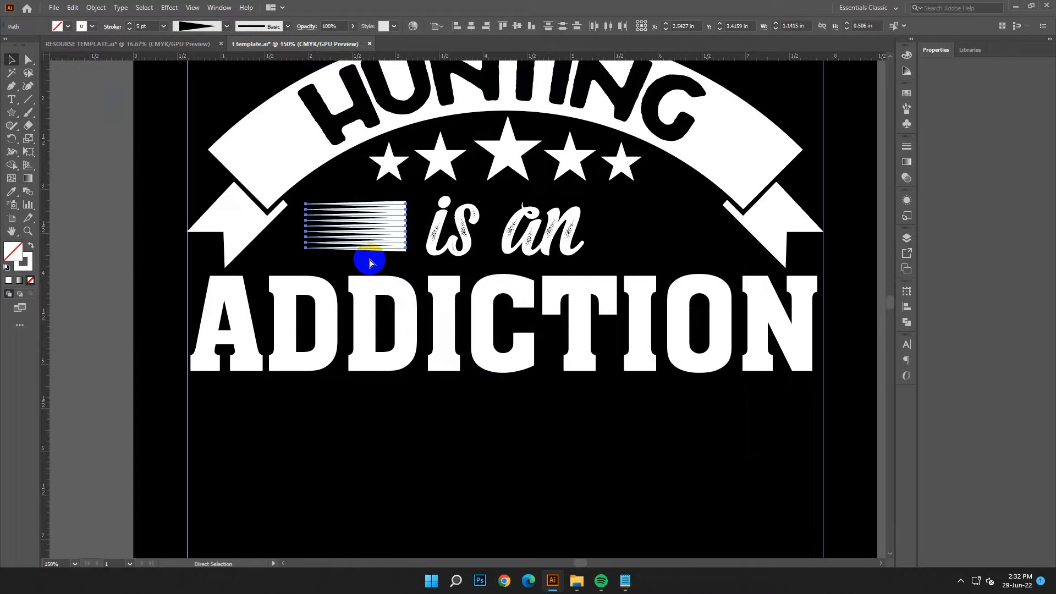
pyautogui.click(96, 7)
pyautogui.click(128, 152)
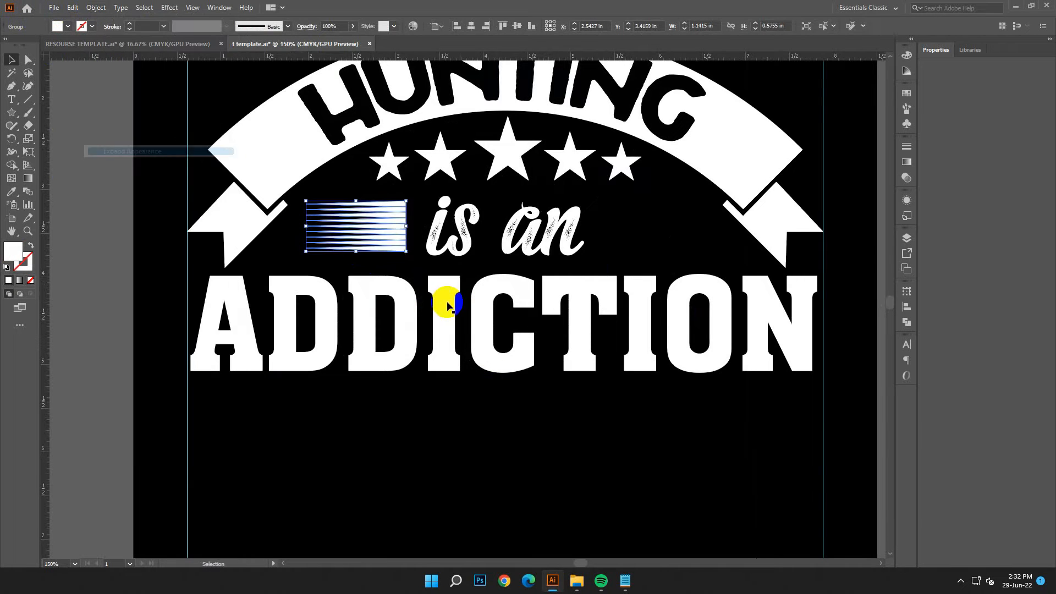
# Enlarge the stripe group to about 1.24 by 0.65 in and nudge it slightly away from "is an"
pyautogui.moveTo(407, 253); pyautogui.dragTo(415, 258)
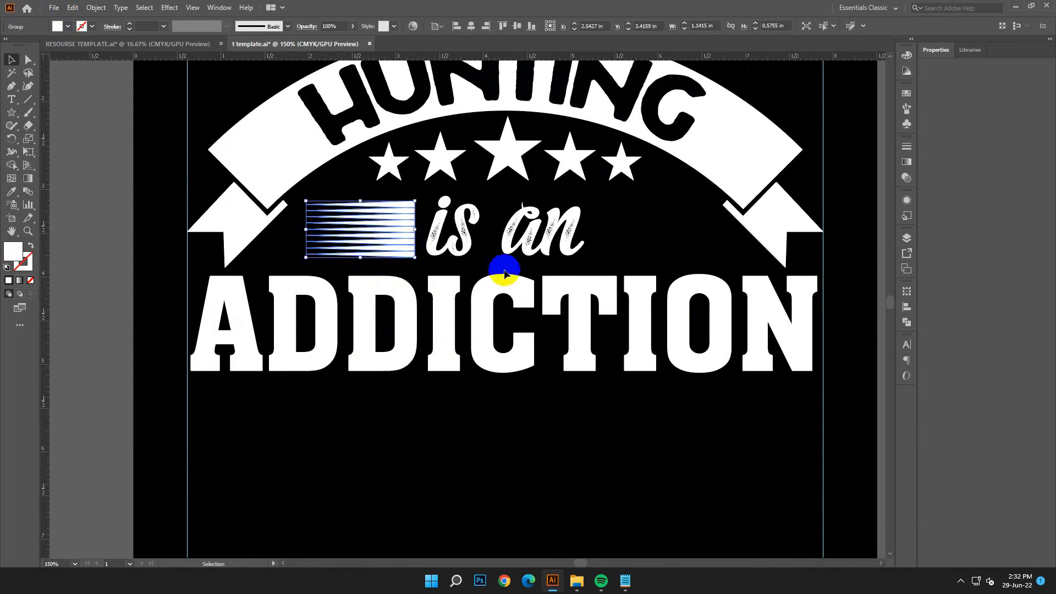
pyautogui.click(631, 247)
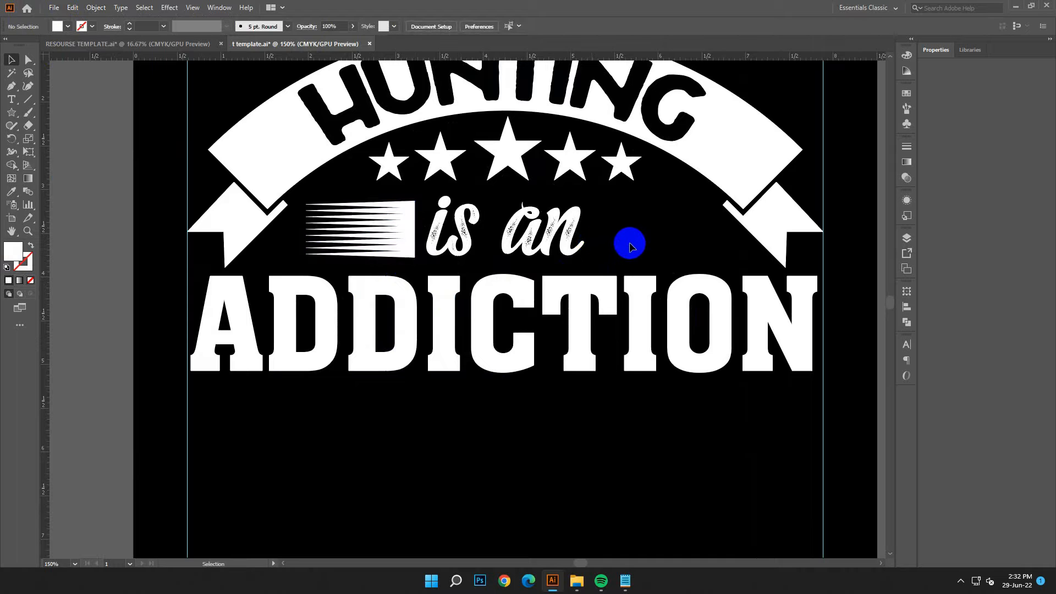
pyautogui.click(395, 229)
# Make a vertically reflected copy of the stripe group and place it level on the right side of "is an"
pyautogui.rightClick(673, 241)
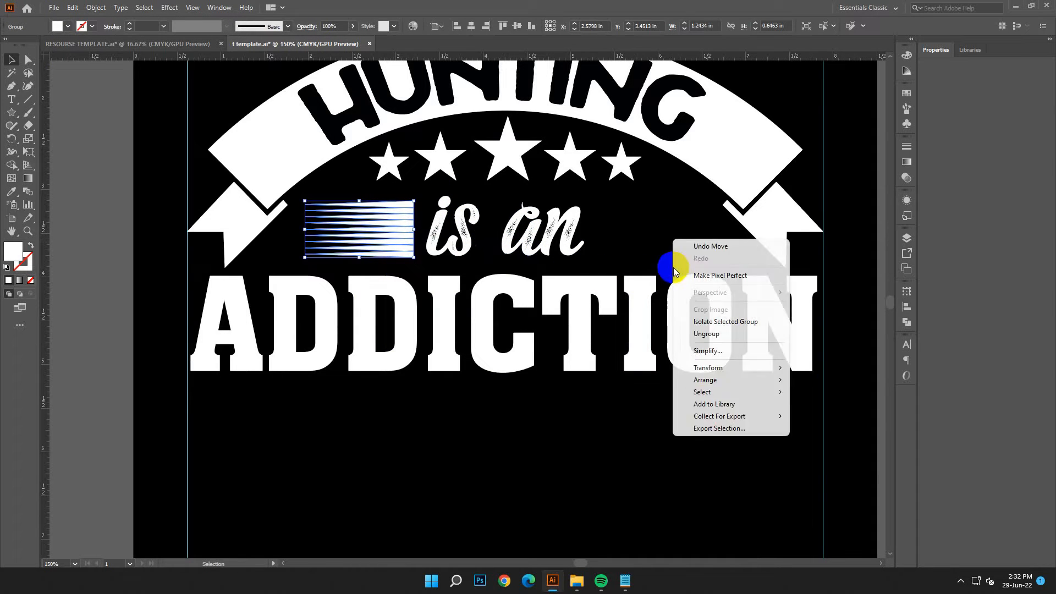
pyautogui.moveTo(731, 368)
pyautogui.click(831, 411)
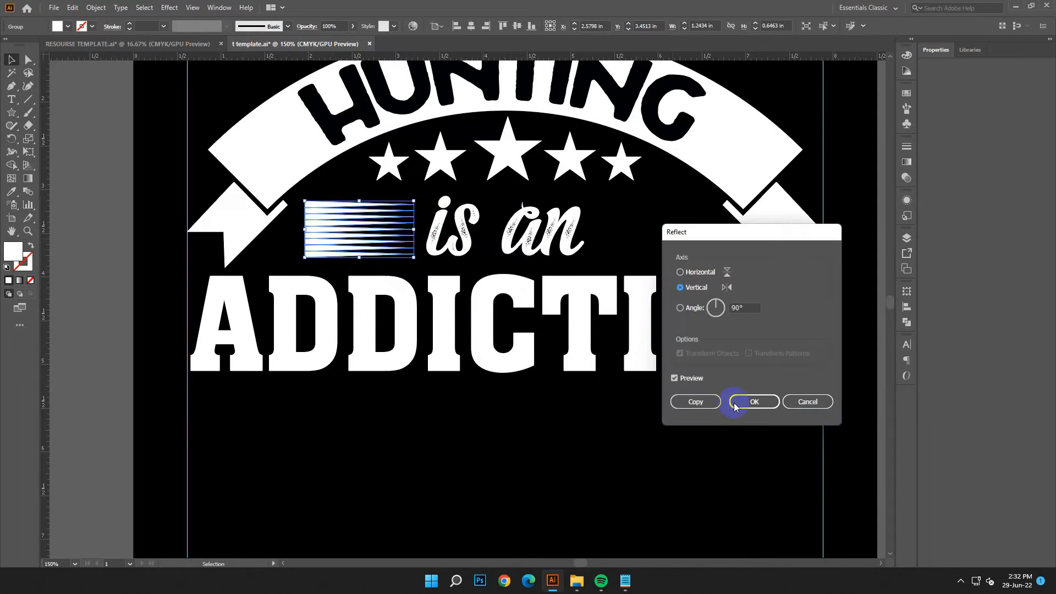
pyautogui.click(699, 403)
pyautogui.click(686, 455)
pyautogui.moveTo(328, 230); pyautogui.dragTo(633, 242)
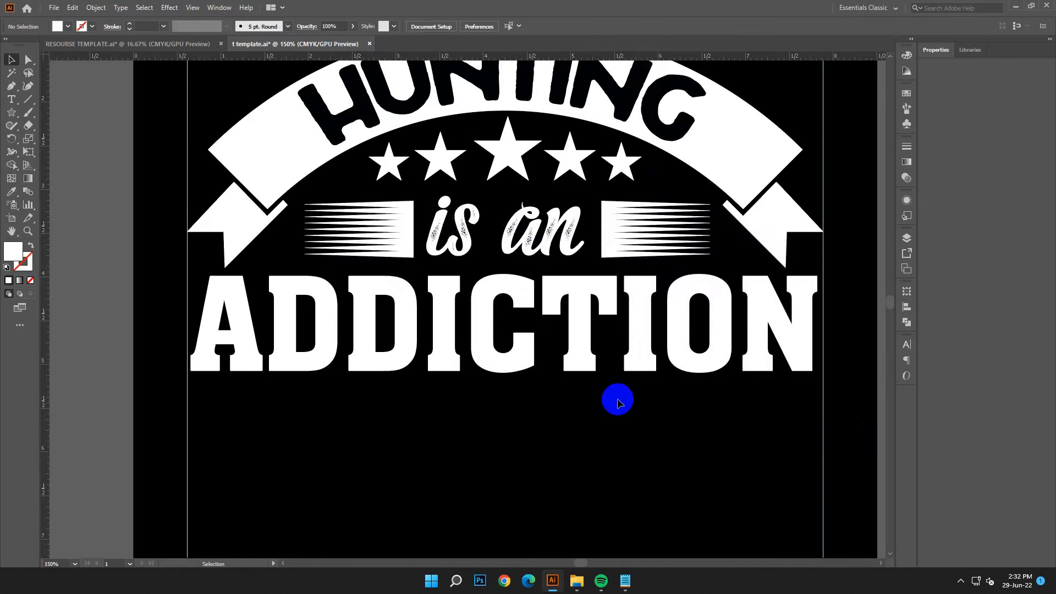
# Select both stripe groups and shift them together slightly left so they sit centred around "is an"
pyautogui.click(522, 199)
pyautogui.click(630, 424)
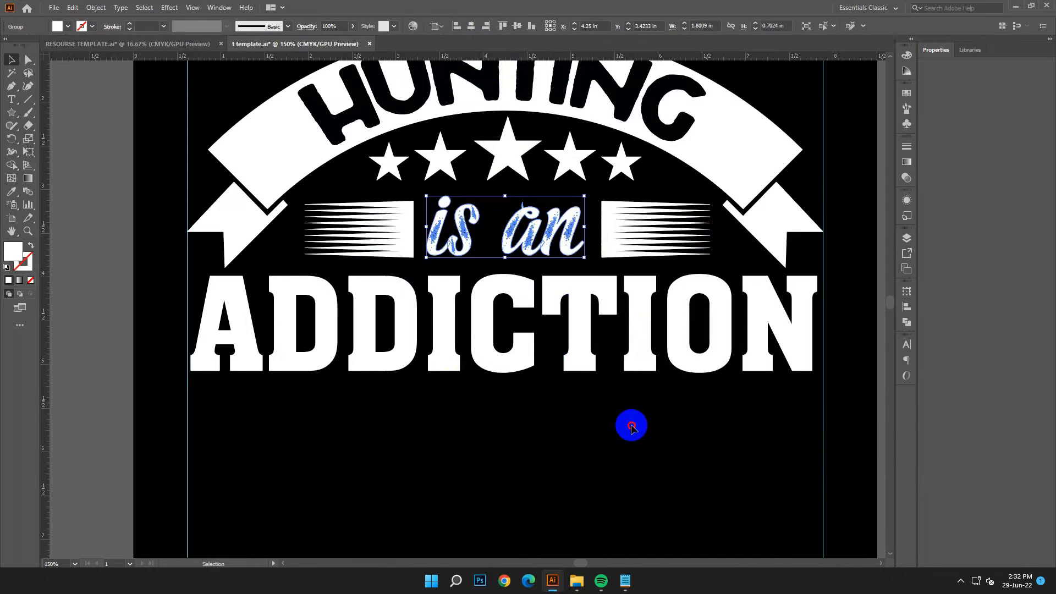
pyautogui.moveTo(618, 179); pyautogui.dragTo(609, 238)
pyautogui.click(554, 293)
pyautogui.click(384, 229)
pyautogui.keyDown('shift'); pyautogui.click(703, 231); pyautogui.keyUp('shift')
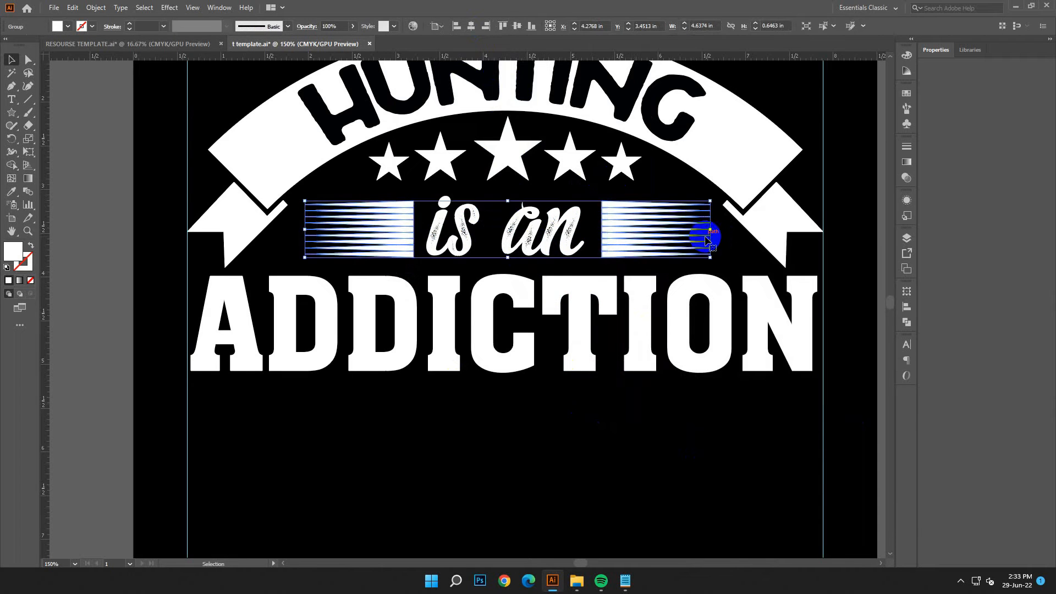
pyautogui.click(617, 438)
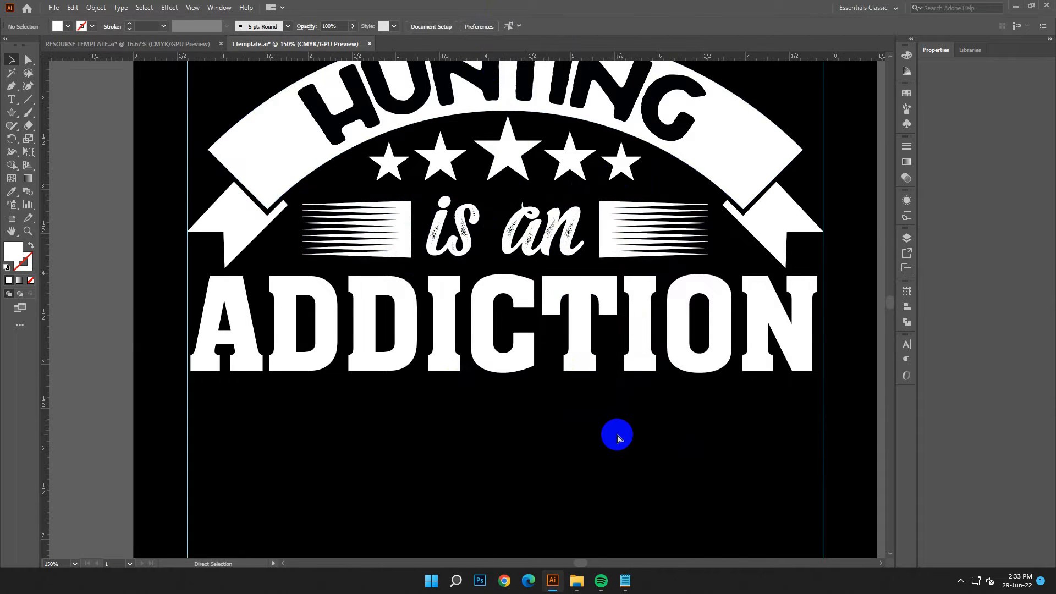
pyautogui.hotkey('ctrl', '-')
pyautogui.hotkey('ctrl', '-')
pyautogui.moveTo(559, 425); pyautogui.dragTo(603, 390)
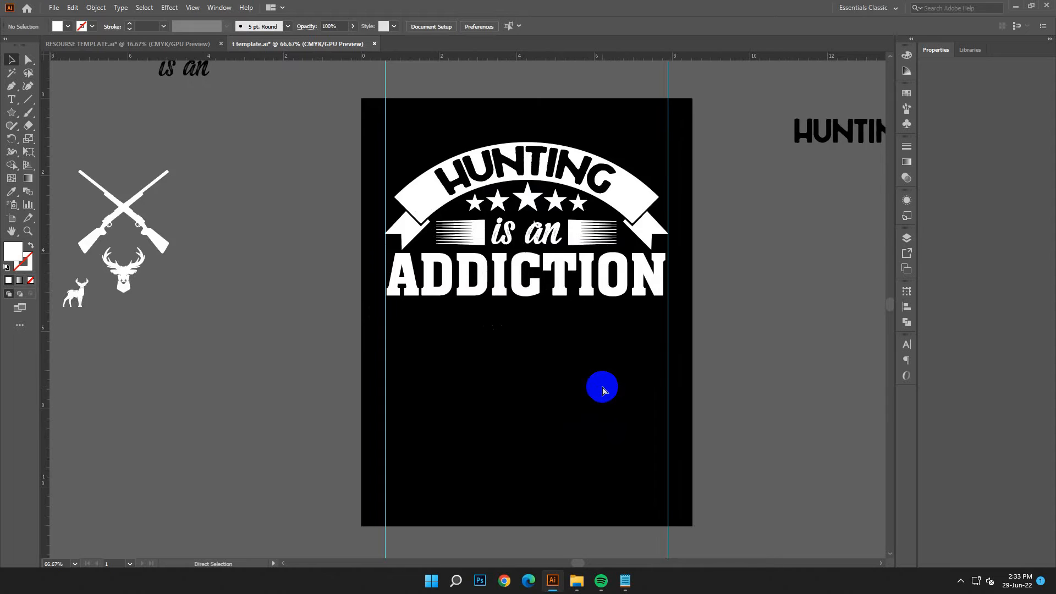
pyautogui.hotkey('ctrl', '-')
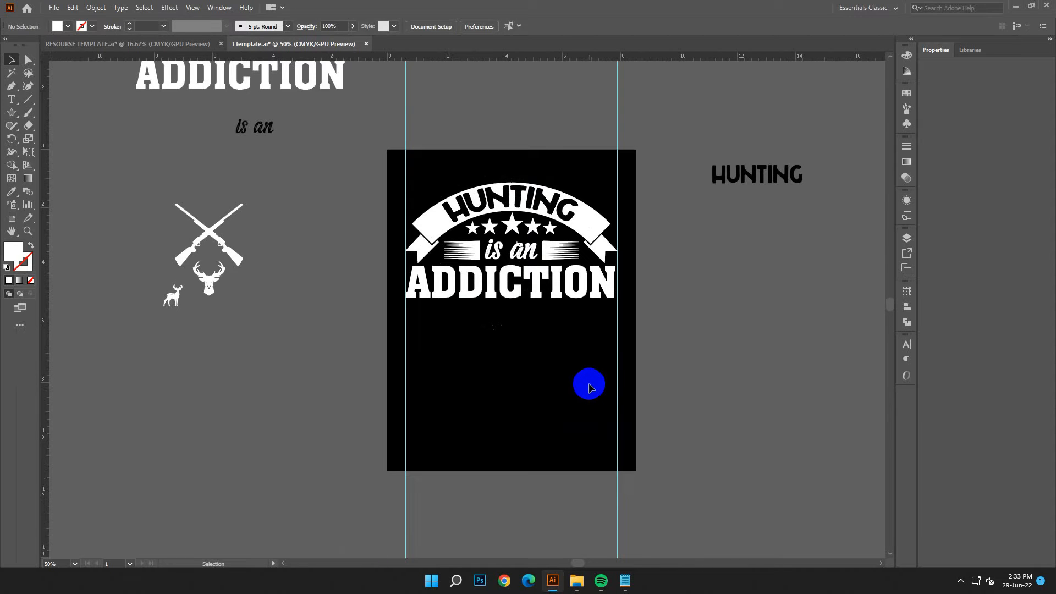
pyautogui.moveTo(549, 361); pyautogui.dragTo(523, 362)
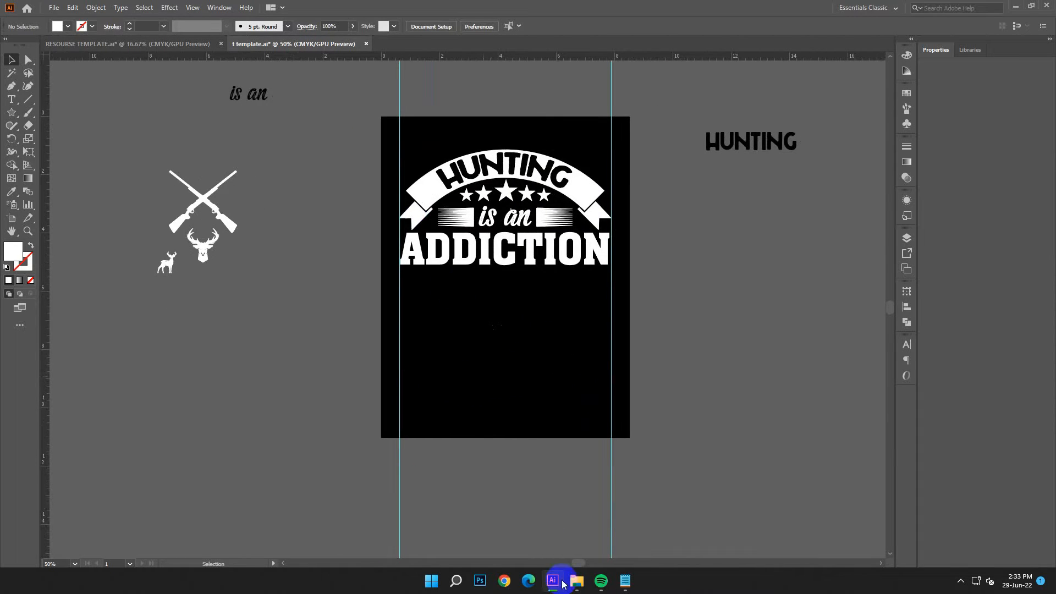
# Place the deer head below "ADDICTION", enlarged to about 2.93 by 3.15 in, and centre it horizontally on the artboard
pyautogui.click(625, 581)
pyautogui.click(914, 383)
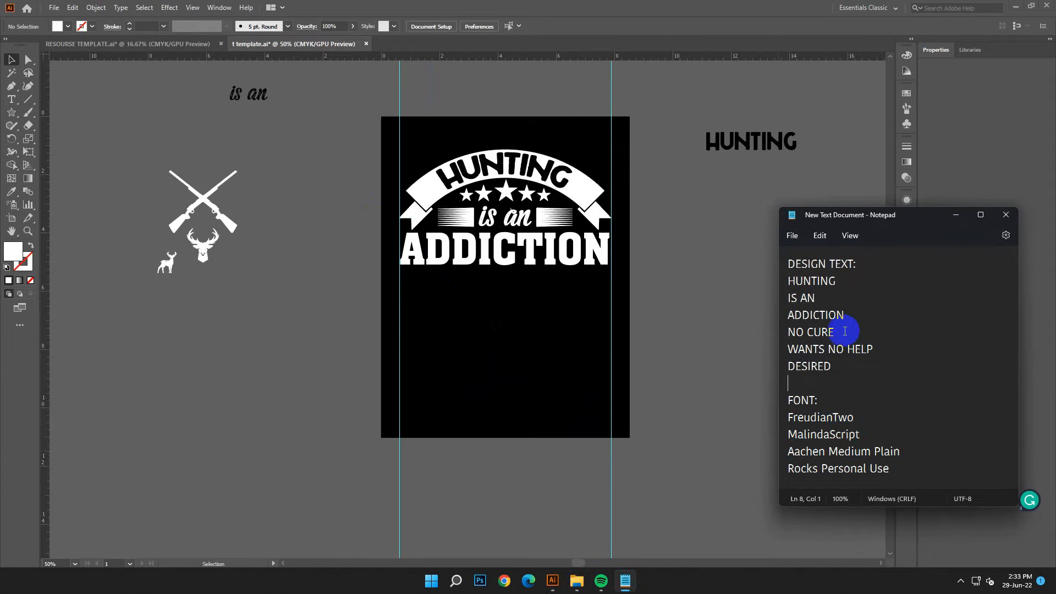
pyautogui.click(608, 283)
pyautogui.moveTo(220, 257); pyautogui.dragTo(527, 295)
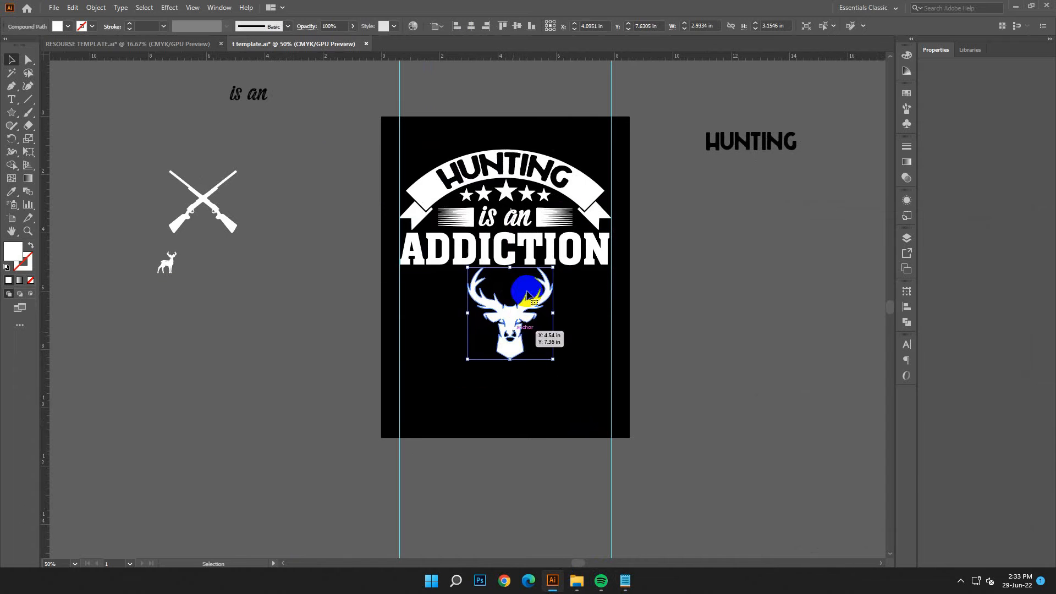
pyautogui.click(471, 26)
pyautogui.click(629, 408)
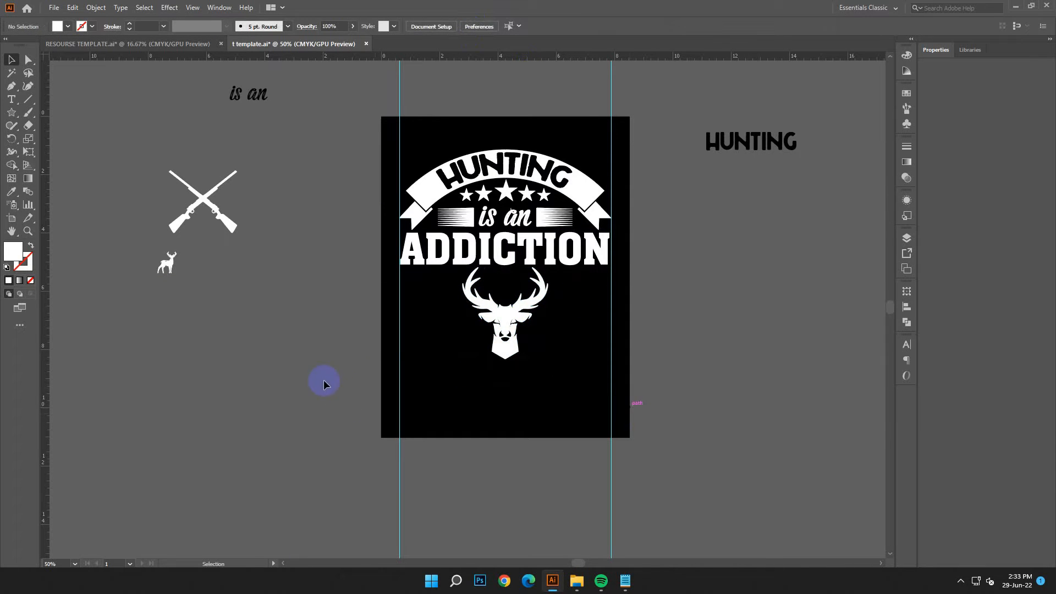
# Raise the deer head until its antlers slightly overlap the bottom of "ADDICTION"
pyautogui.moveTo(490, 332); pyautogui.dragTo(490, 329)
pyautogui.press('Up')
pyautogui.press('Up')
pyautogui.press('Up')
pyautogui.press('Up')
pyautogui.press('Up')
pyautogui.press('Up')
pyautogui.press('Up')
pyautogui.press('Up')
pyautogui.press('Up')
pyautogui.press('Up')
pyautogui.press('Up')
pyautogui.press('Up')
pyautogui.press('Up')
pyautogui.press('Up')
pyautogui.press('Up')
pyautogui.press('Up')
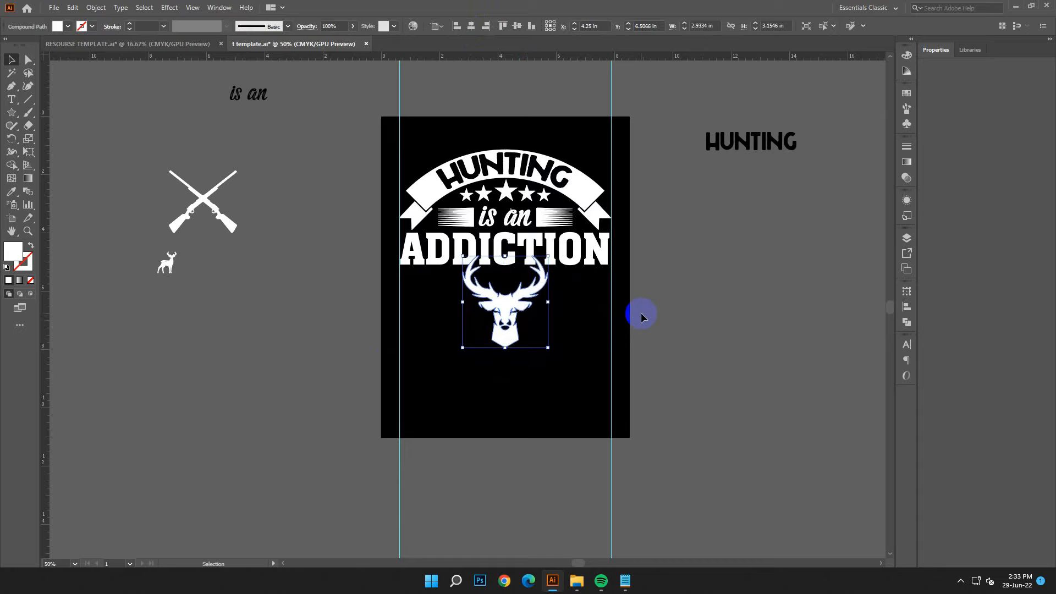
pyautogui.click(642, 317)
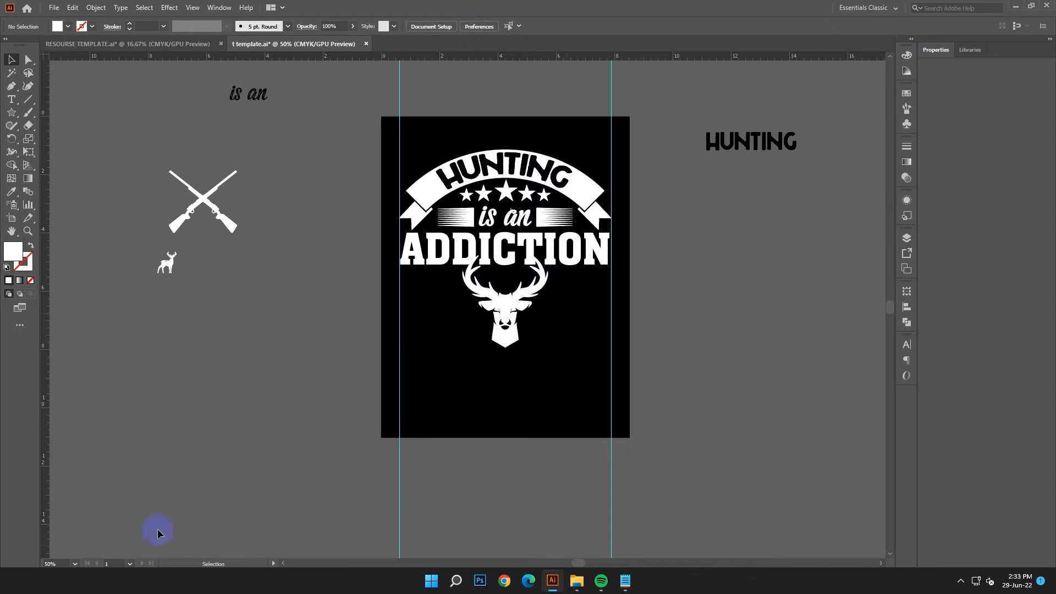
# Place one rifle, enlarged to about 2.84 by 3.04 in, across the deer head and cross it with a mirrored copy
pyautogui.moveTo(178, 271); pyautogui.dragTo(322, 312)
pyautogui.moveTo(219, 219); pyautogui.dragTo(553, 353)
pyautogui.rightClick(653, 357)
pyautogui.moveTo(724, 475)
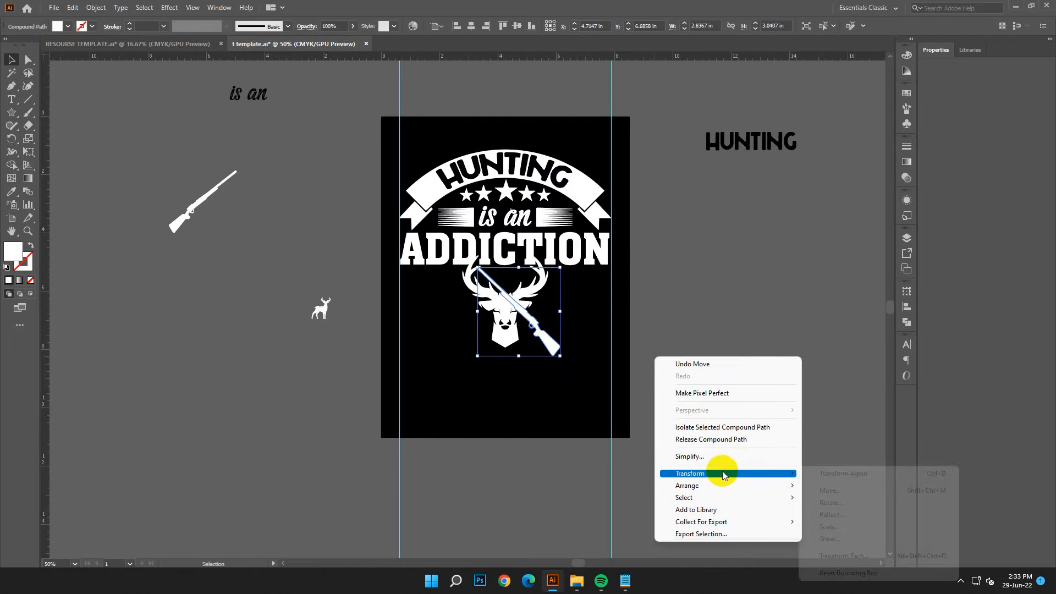
pyautogui.click(831, 514)
pyautogui.click(695, 400)
pyautogui.click(488, 358)
pyautogui.moveTo(488, 358); pyautogui.dragTo(444, 358)
pyautogui.click(636, 429)
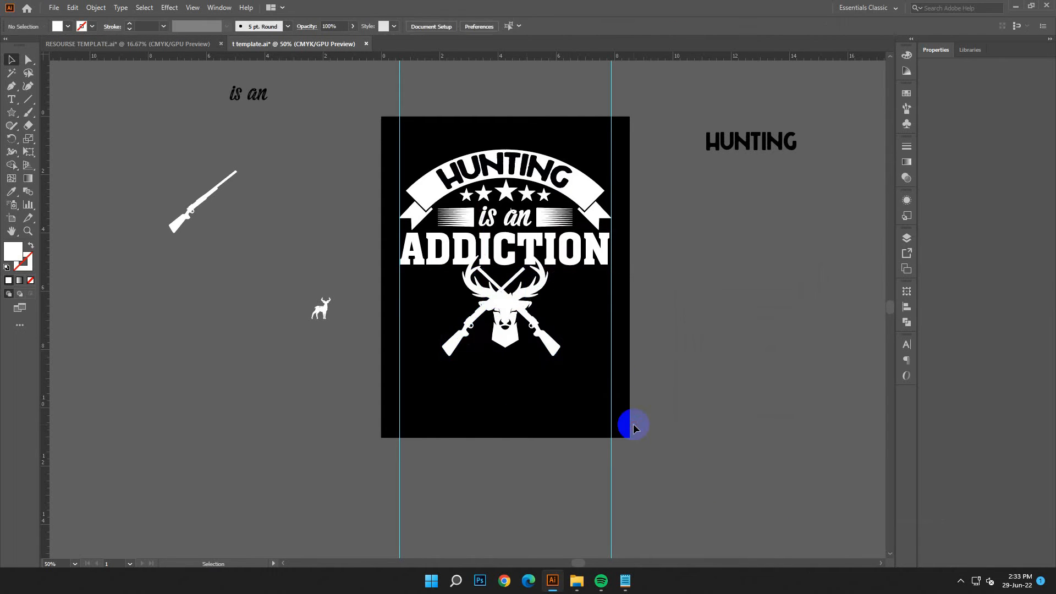
# Nudge the mirrored rifle to the right so both rifles cross symmetrically behind the deer head
pyautogui.click(444, 346)
pyautogui.press('Right')
pyautogui.press('Right')
pyautogui.press('Right')
pyautogui.press('Right')
pyautogui.press('Right')
pyautogui.press('Right')
pyautogui.press('Right')
pyautogui.press('Right')
pyautogui.press('Right')
pyautogui.press('Right')
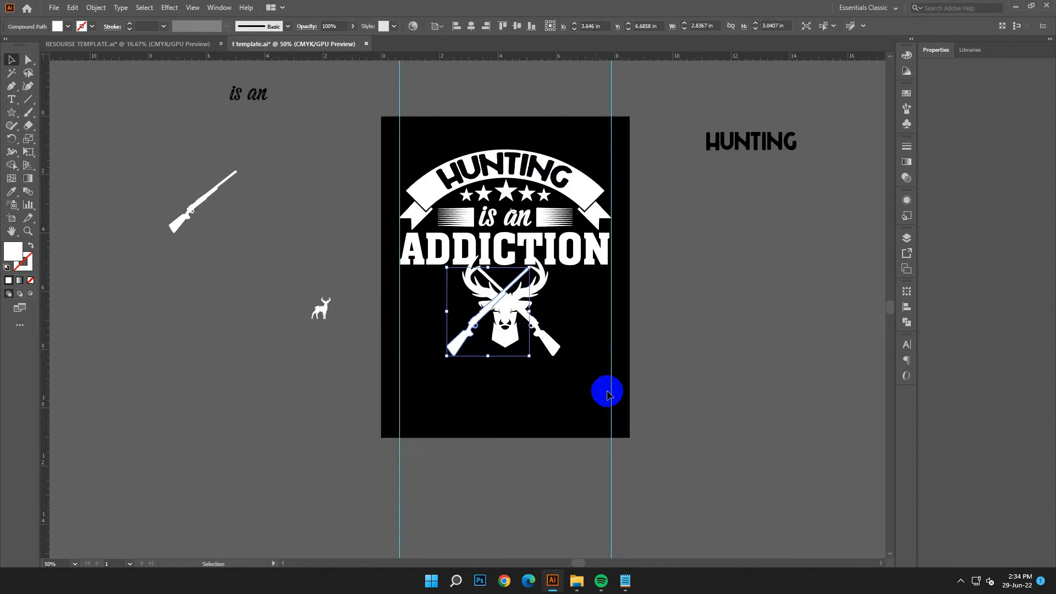
pyautogui.click(609, 389)
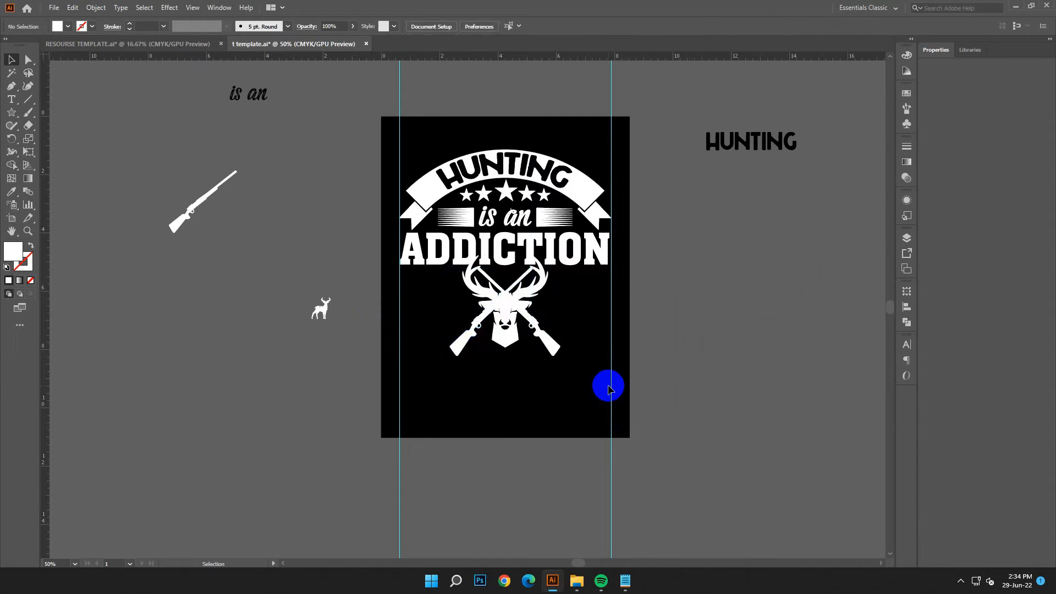
pyautogui.click(462, 340)
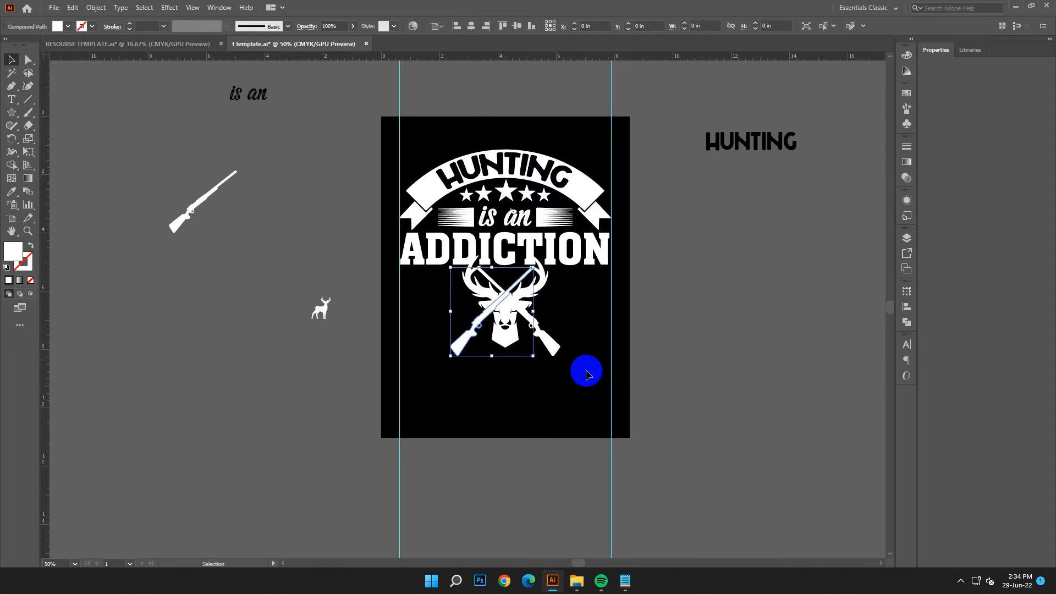
pyautogui.click(649, 376)
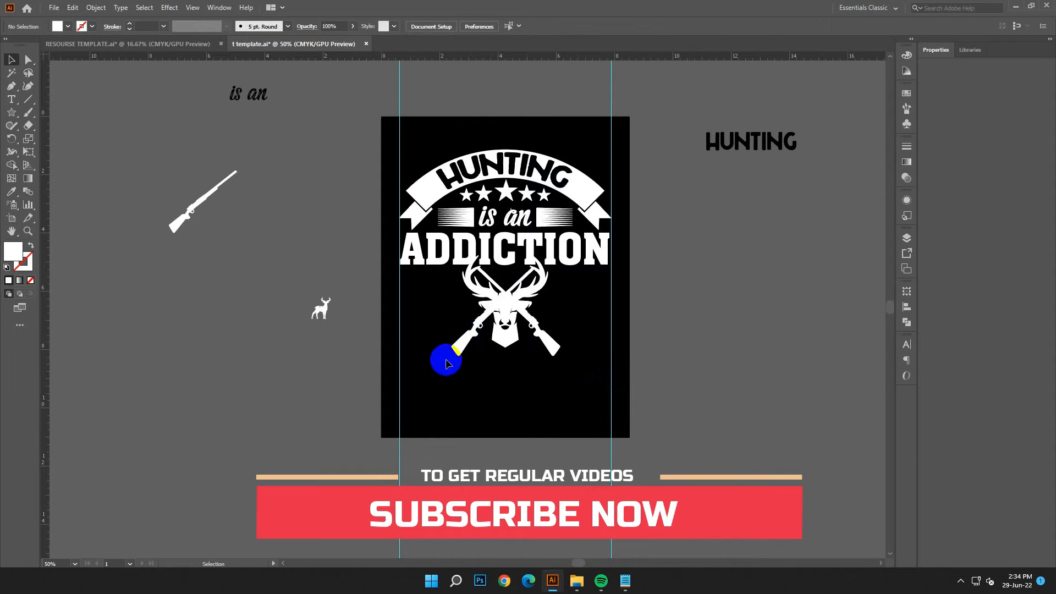
# Place the standing deer under the start of "ADDICTION" against the left guide, enlarged to about 1.90 by 2.13 in
pyautogui.click(315, 311)
pyautogui.moveTo(332, 319); pyautogui.dragTo(438, 307)
pyautogui.moveTo(461, 270); pyautogui.dragTo(435, 301)
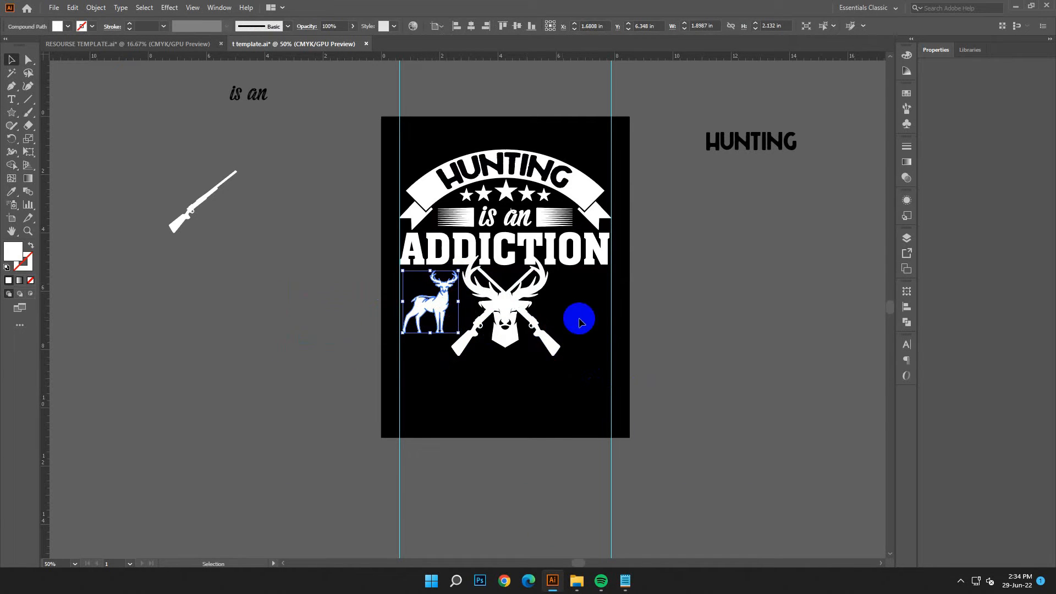
pyautogui.press('Down')
pyautogui.press('Down')
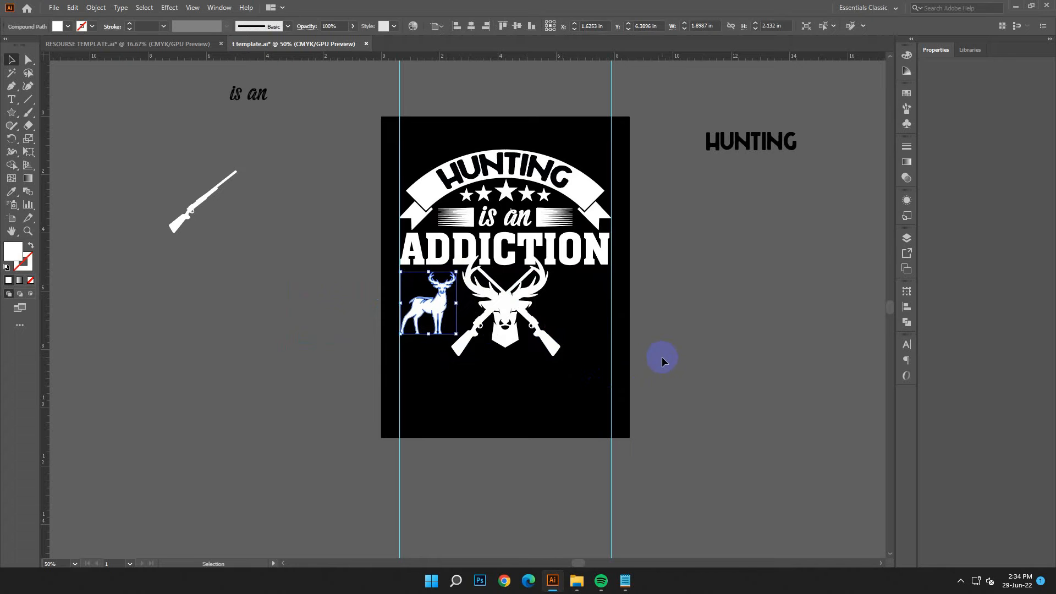
# Make a mirrored copy of the standing deer and place it level on the opposite side, against the right guide
pyautogui.rightClick(663, 361)
pyautogui.moveTo(682, 472)
pyautogui.click(840, 516)
pyautogui.click(698, 393)
pyautogui.moveTo(426, 304); pyautogui.dragTo(579, 304)
pyautogui.click(719, 327)
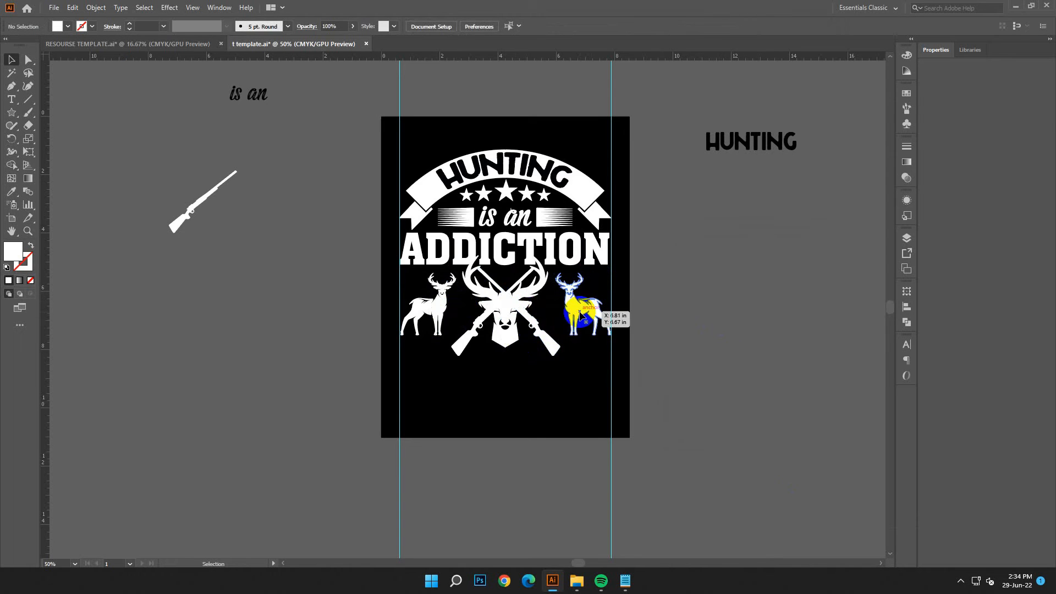
pyautogui.click(589, 302)
pyautogui.click(692, 335)
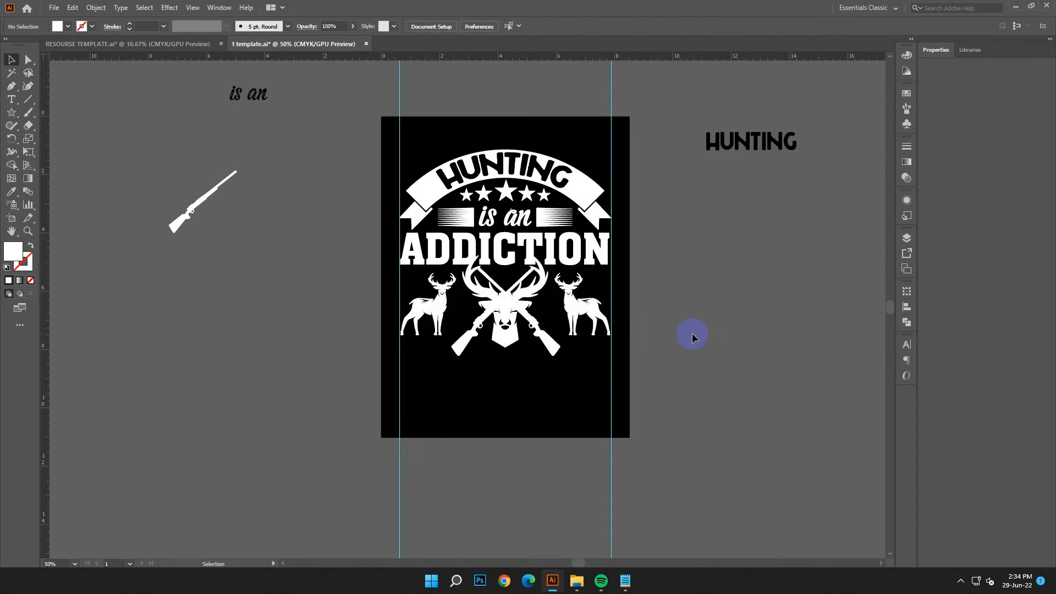
# Move the spare black "is an" text to the empty area right of the artboard, below the spare "HUNTING"
pyautogui.scroll(-1, 692, 338)
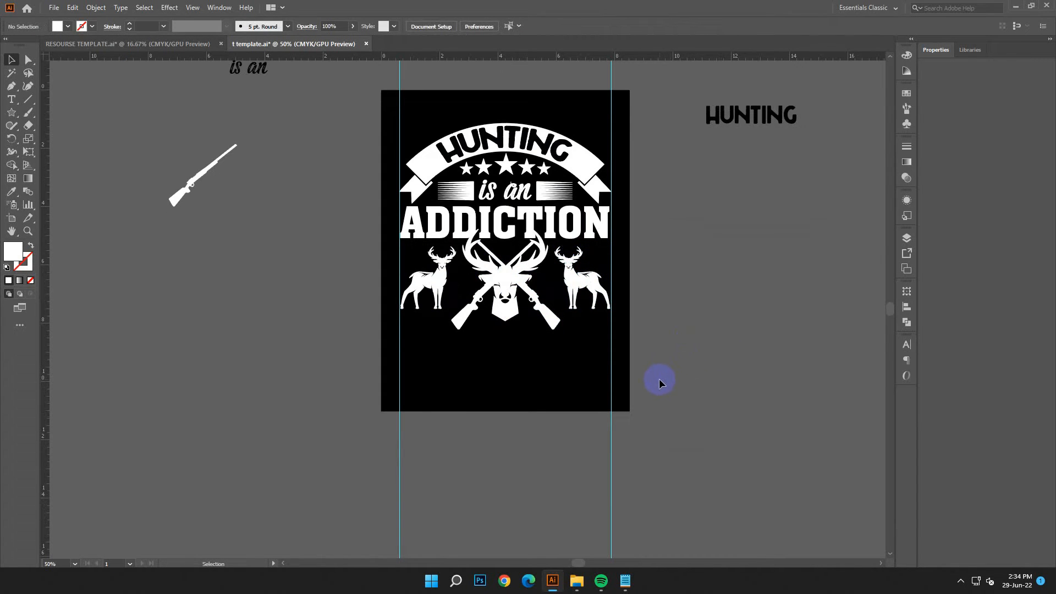
pyautogui.scroll(2, 655, 378)
pyautogui.moveTo(258, 125); pyautogui.dragTo(764, 300)
# Copy NO CURE from the design text in Notepad and paste it over the spare "is an" text
pyautogui.click(626, 581)
pyautogui.click(867, 368)
pyautogui.moveTo(834, 331); pyautogui.dragTo(789, 332)
pyautogui.rightClick(816, 330)
pyautogui.click(856, 394)
pyautogui.click(956, 215)
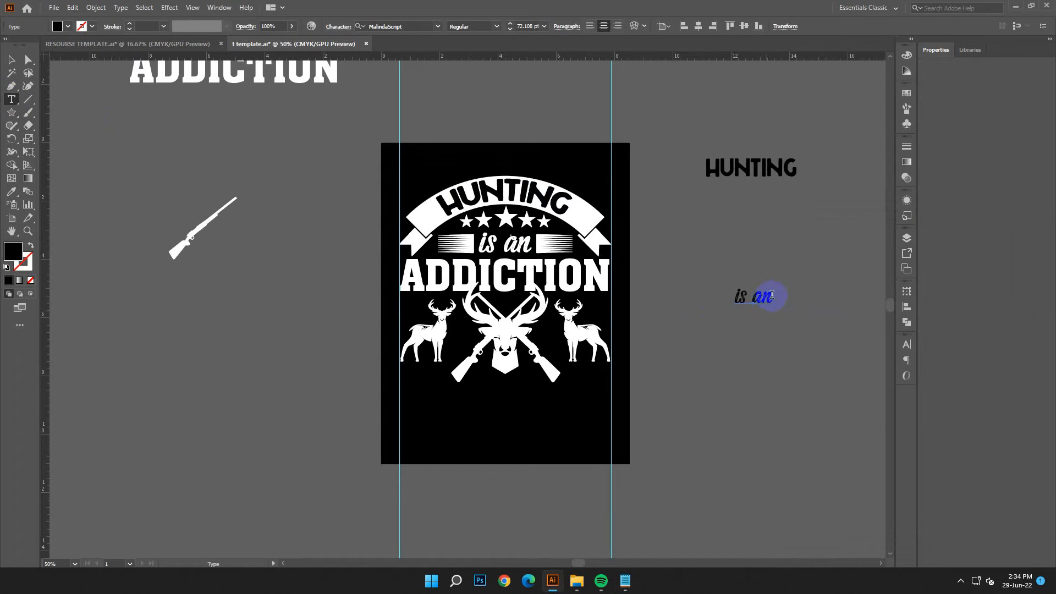
pyautogui.hotkey('ctrl', 'a')
pyautogui.click(72, 7)
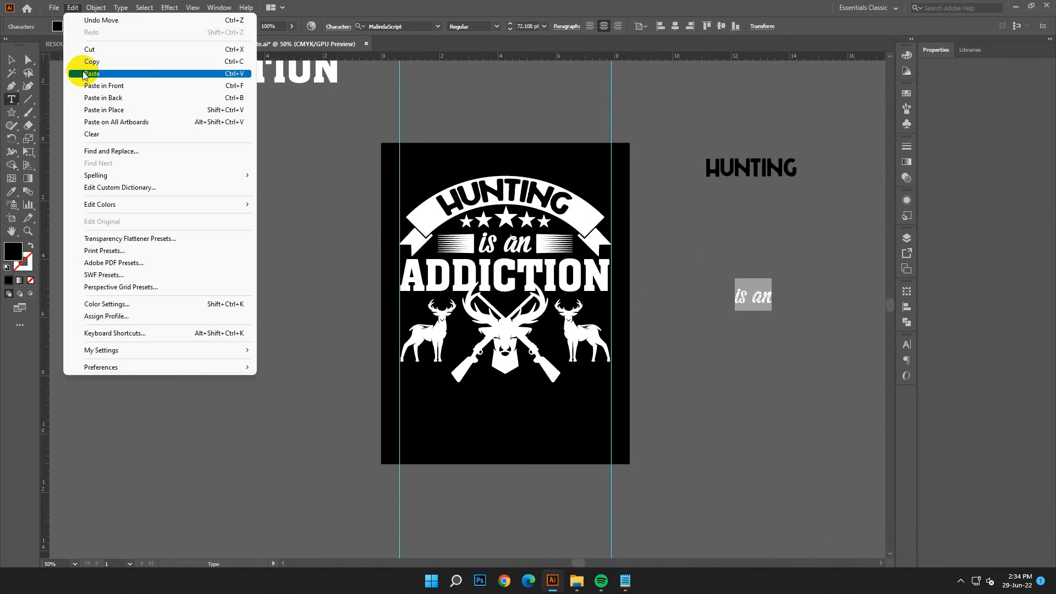
pyautogui.click(85, 67)
pyautogui.click(11, 59)
pyautogui.click(11, 99)
# Replace the content of the spare script text with lowercase "no cure" and check it against the design text in Notepad
pyautogui.click(806, 296)
pyautogui.hotkey('ctrl', 'a')
pyautogui.press('BackSpace')
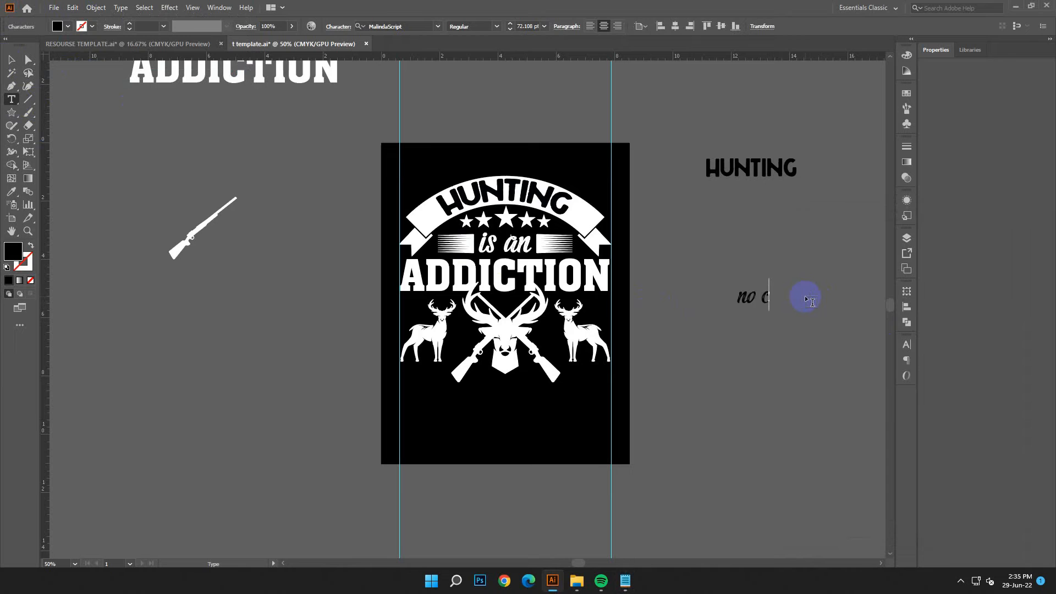
pyautogui.write('no cure')
pyautogui.click(11, 59)
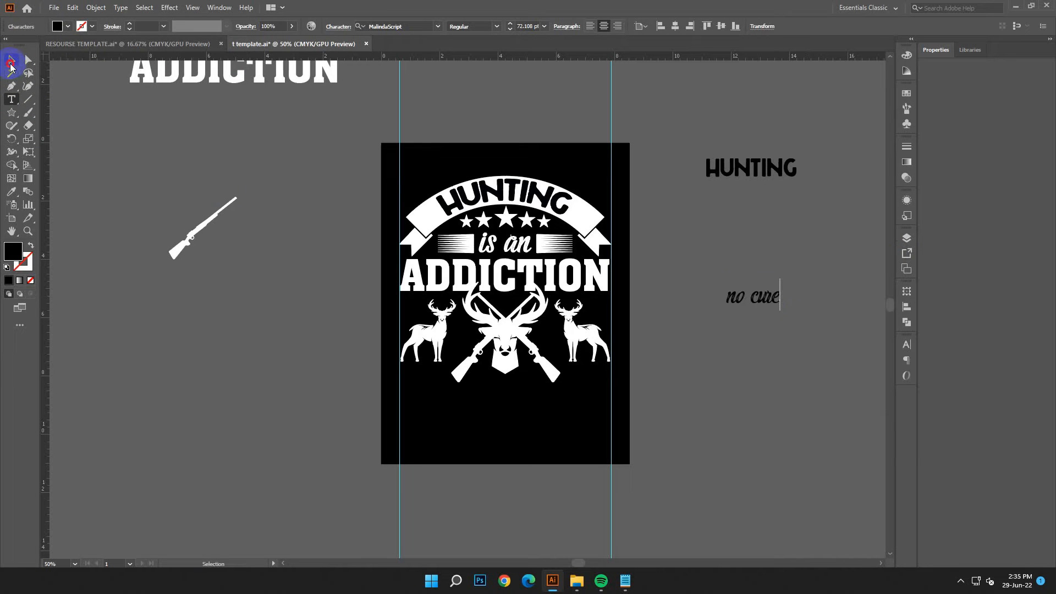
pyautogui.click(631, 582)
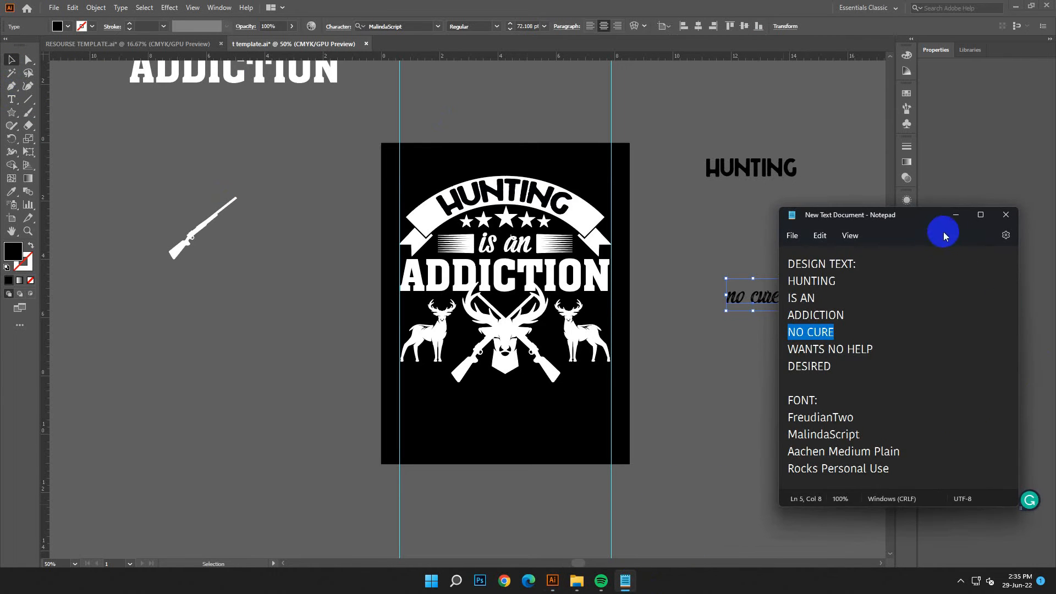
pyautogui.click(955, 218)
# Move the "no cure" text onto the artboard beneath the deer head and fill it with white (FFFFFF)
pyautogui.moveTo(773, 301); pyautogui.dragTo(526, 389)
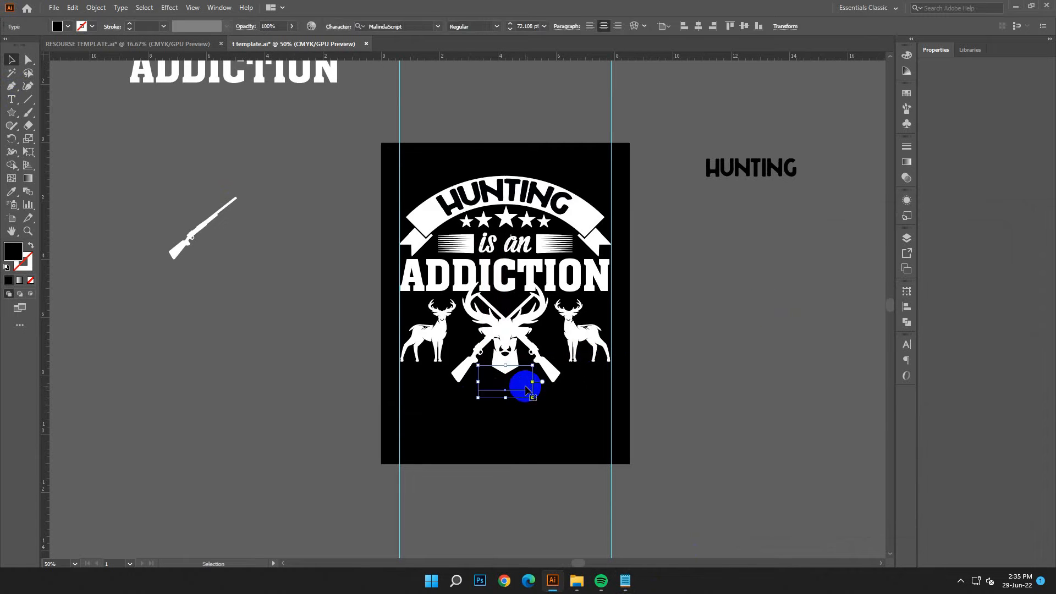
pyautogui.doubleClick(14, 258)
pyautogui.click(160, 226)
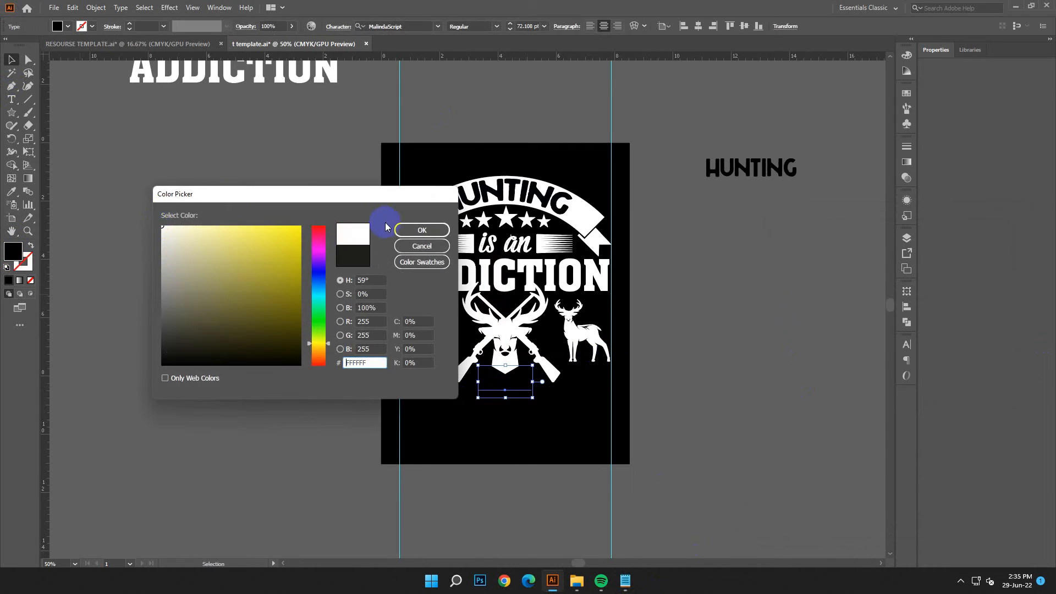
pyautogui.click(415, 226)
pyautogui.click(721, 481)
# Resize the "no cure" text to about 79 pt so it fits between the rifle butts beneath the deer head
pyautogui.click(526, 393)
pyautogui.moveTo(537, 401); pyautogui.dragTo(539, 408)
pyautogui.click(647, 549)
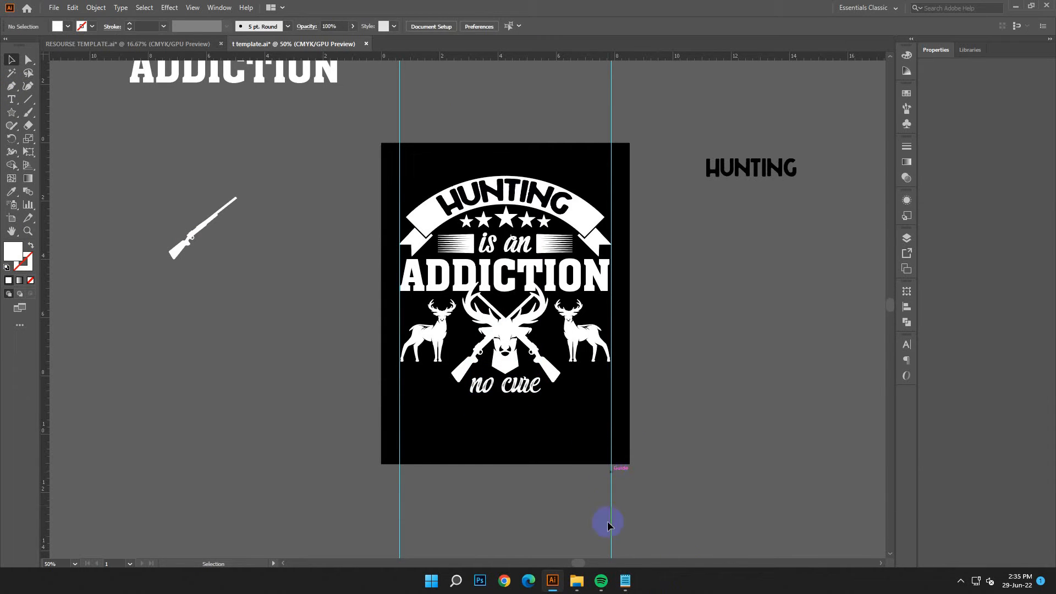
pyautogui.click(626, 580)
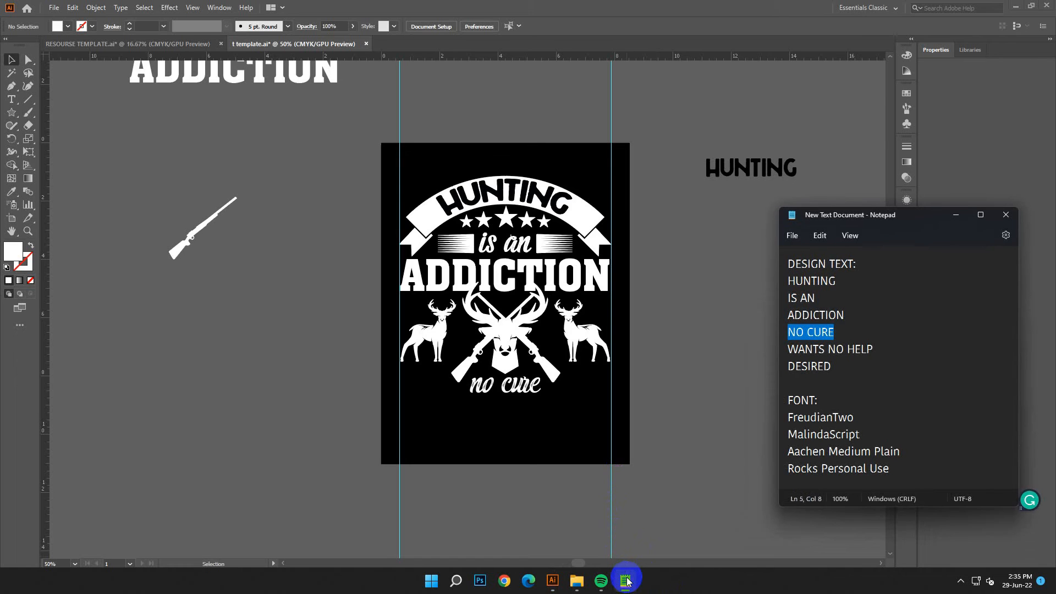
pyautogui.click(958, 216)
pyautogui.click(522, 389)
pyautogui.moveTo(506, 404); pyautogui.dragTo(505, 399)
pyautogui.click(625, 580)
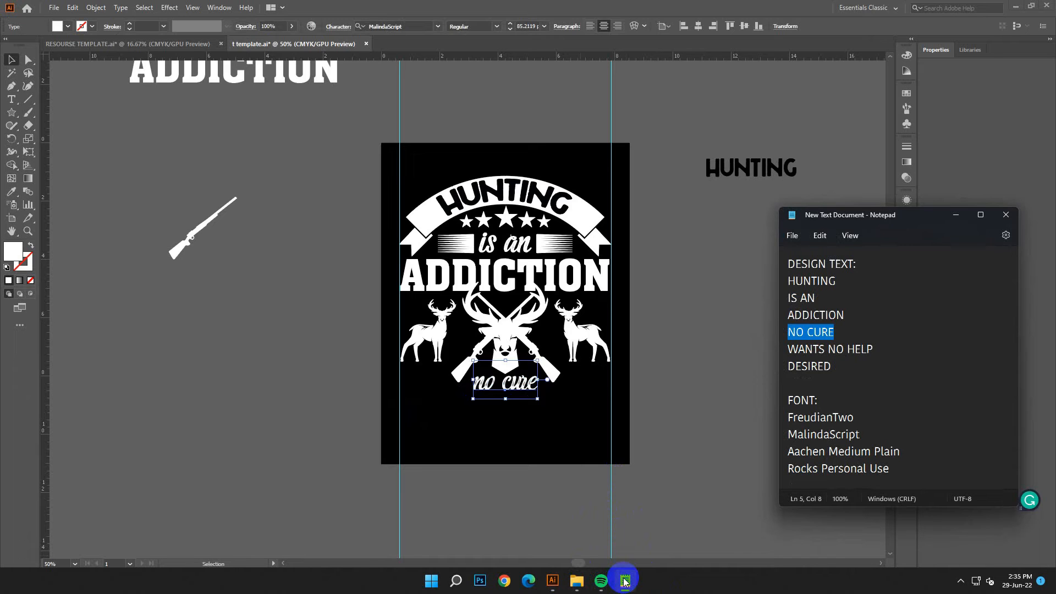
pyautogui.click(956, 215)
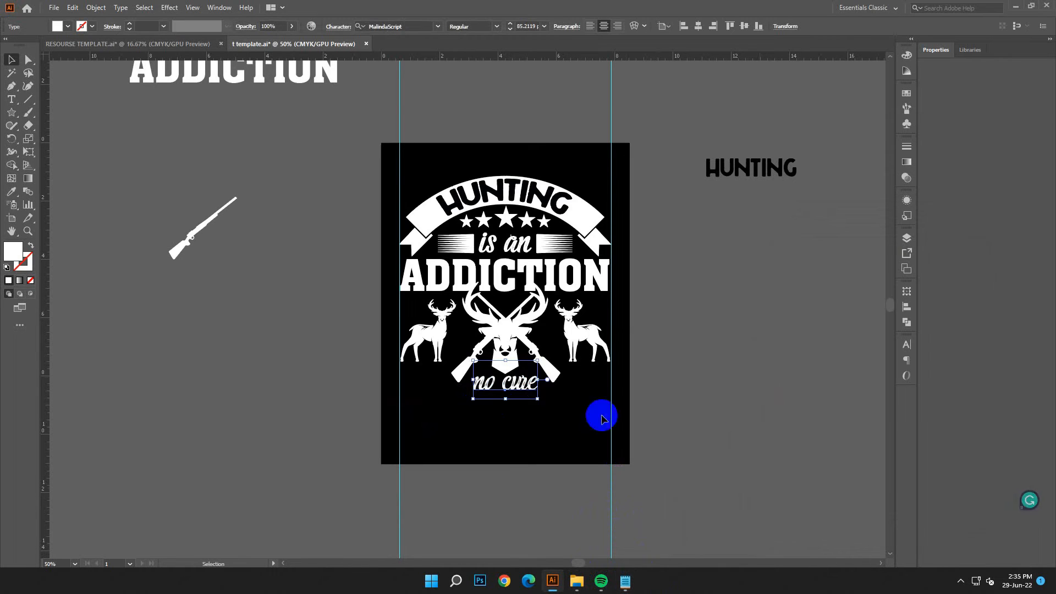
pyautogui.moveTo(507, 406); pyautogui.dragTo(506, 403)
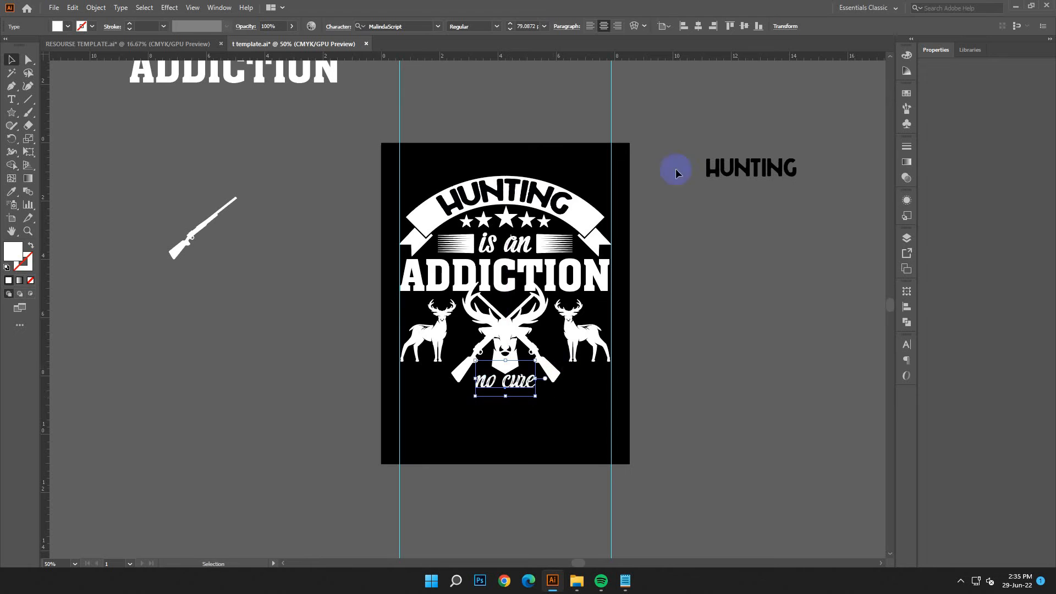
# Warp the "no cure" text with a horizontal Arc at a bend of -33%
pyautogui.click(635, 27)
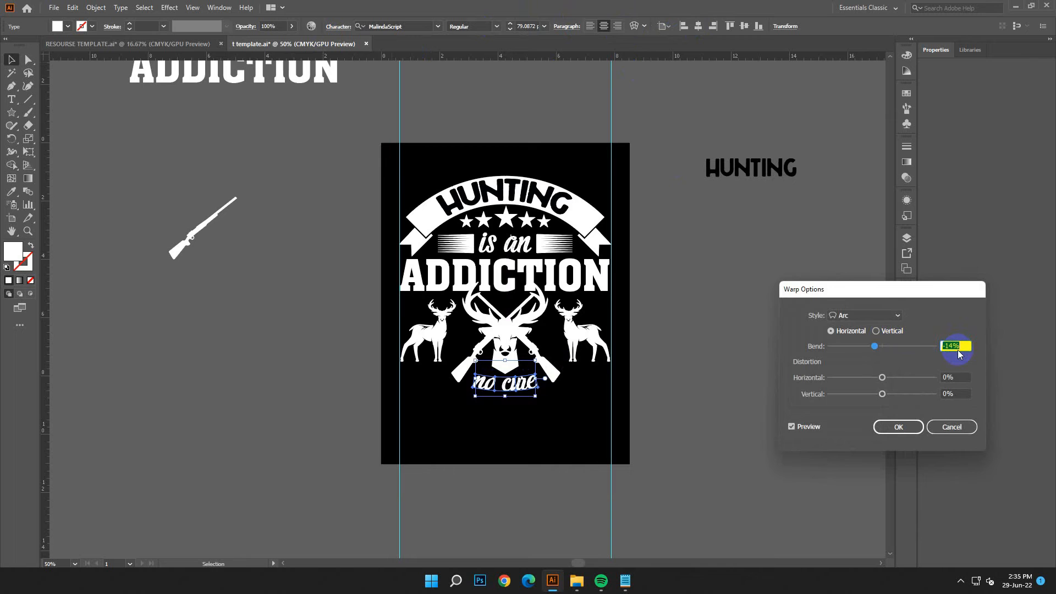
pyautogui.scroll(-8, 958, 351)
pyautogui.click(900, 427)
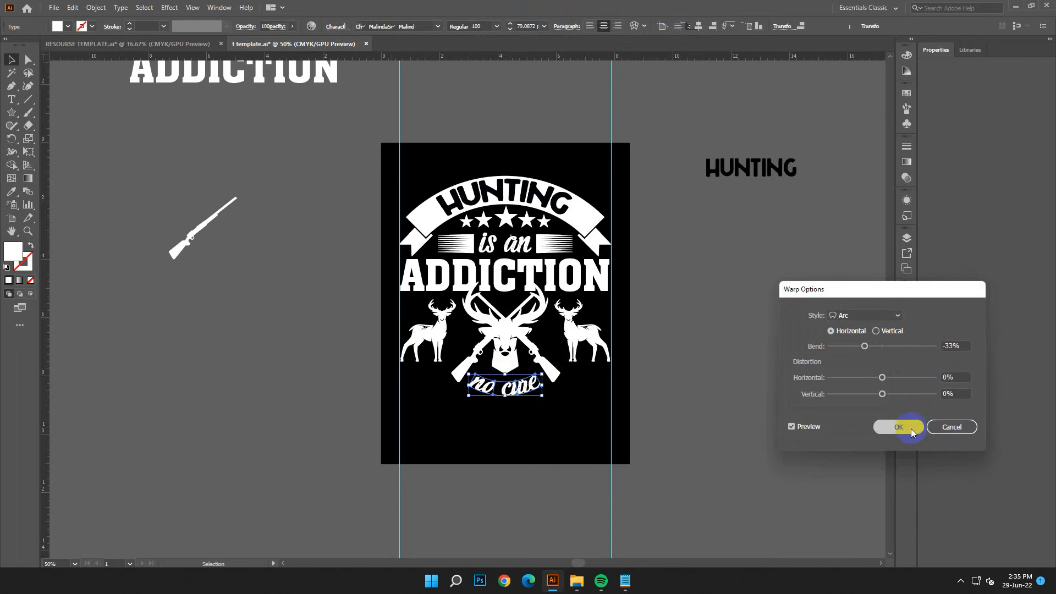
# Nudge the arched "no cure" text up so it sits close under the deer head
pyautogui.press('Up')
pyautogui.press('Up')
pyautogui.press('Up')
pyautogui.press('Up')
pyautogui.press('Up')
pyautogui.press('Up')
pyautogui.press('Up')
pyautogui.press('Up')
pyautogui.press('Up')
pyautogui.press('Up')
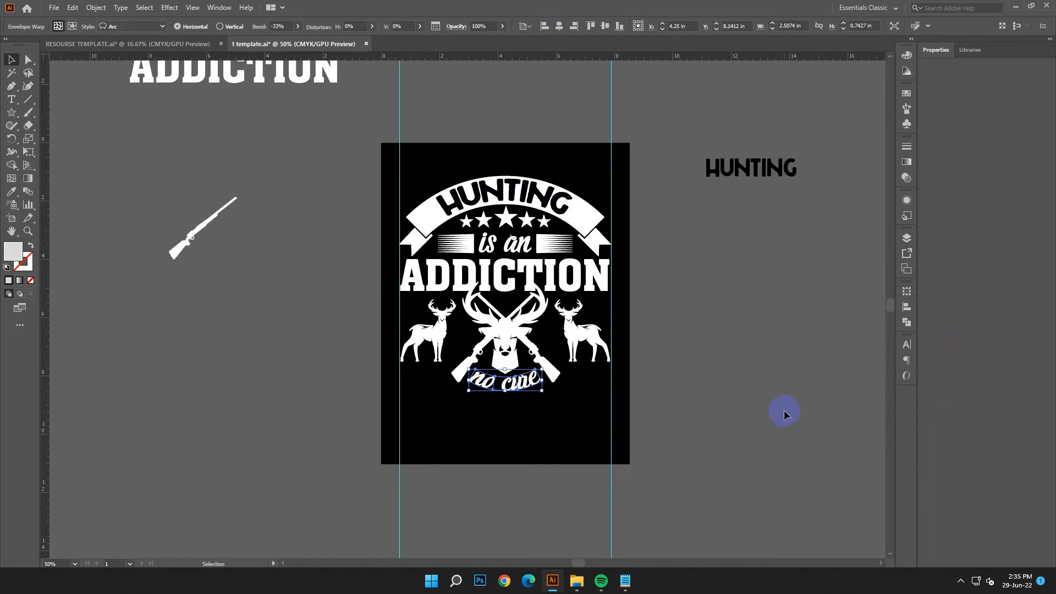
pyautogui.click(784, 411)
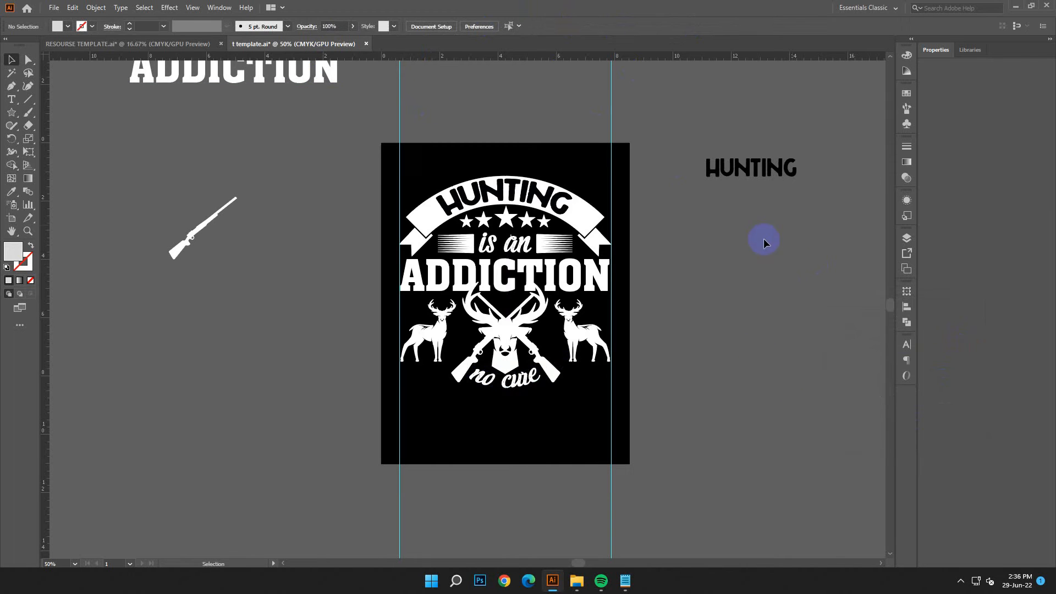
# Copy WANTS NO HELP from the design text in Notepad and add it as new text below the spare rifle
pyautogui.click(633, 587)
pyautogui.moveTo(873, 351); pyautogui.dragTo(776, 347)
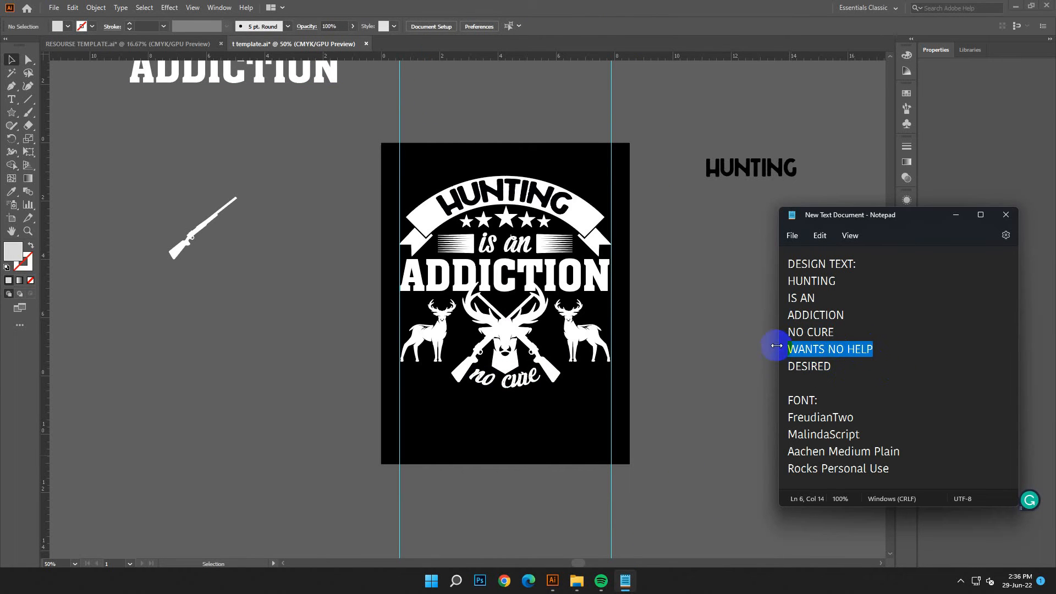
pyautogui.rightClick(833, 342)
pyautogui.click(865, 400)
pyautogui.click(957, 215)
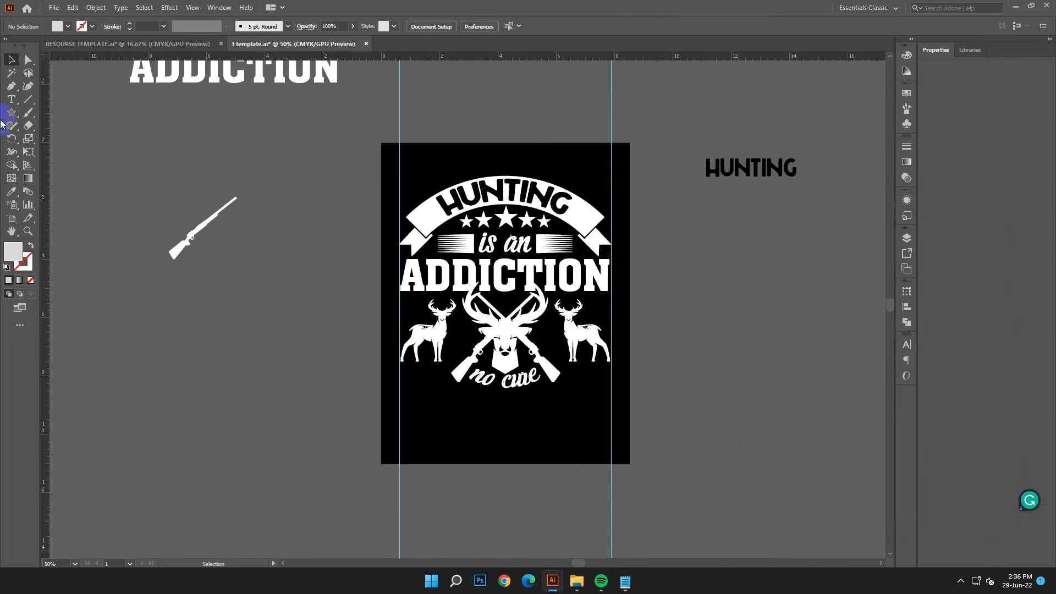
pyautogui.click(11, 99)
pyautogui.click(217, 283)
pyautogui.press('Escape')
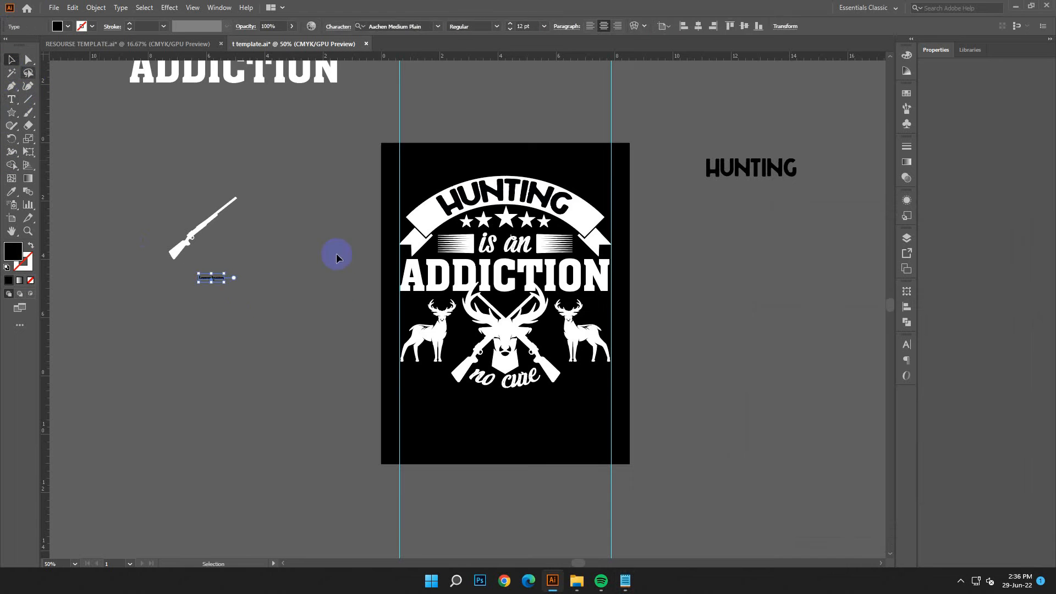
# Enlarge the placeholder text beneath the spare rifle to about 78 pt and replace its wording with WANTS NO HELP
pyautogui.moveTo(225, 282); pyautogui.dragTo(365, 362)
pyautogui.click(17, 102)
pyautogui.moveTo(360, 299); pyautogui.dragTo(64, 267)
pyautogui.click(72, 9)
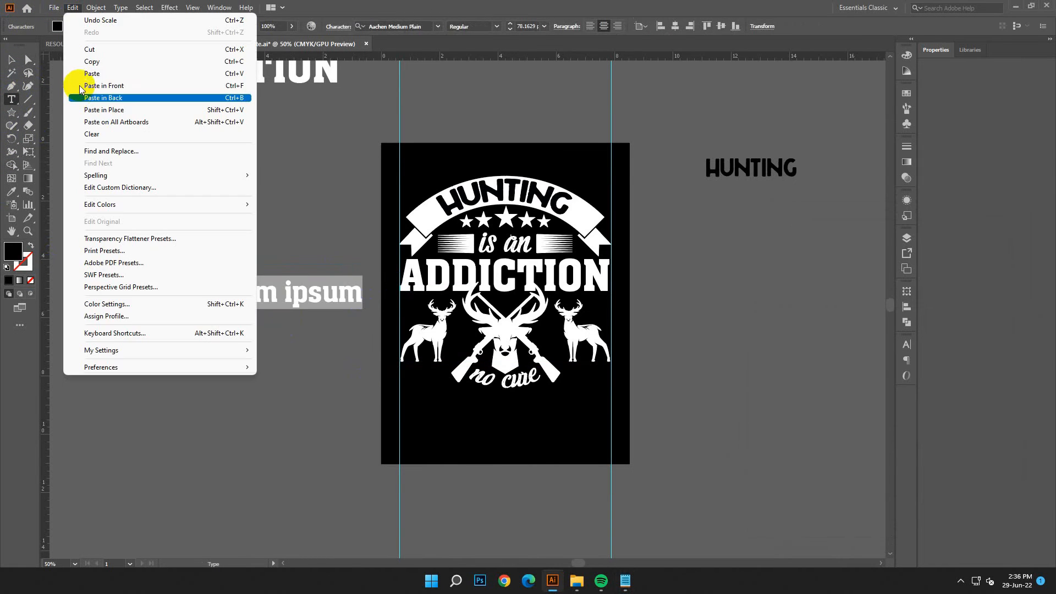
pyautogui.click(80, 75)
pyautogui.click(11, 60)
pyautogui.click(226, 347)
# Fill the WANTS NO HELP text with white (FFFFFF) and place it beneath "no cure" on the artboard at about 75 pt
pyautogui.moveTo(246, 302); pyautogui.dragTo(231, 304)
pyautogui.click(625, 581)
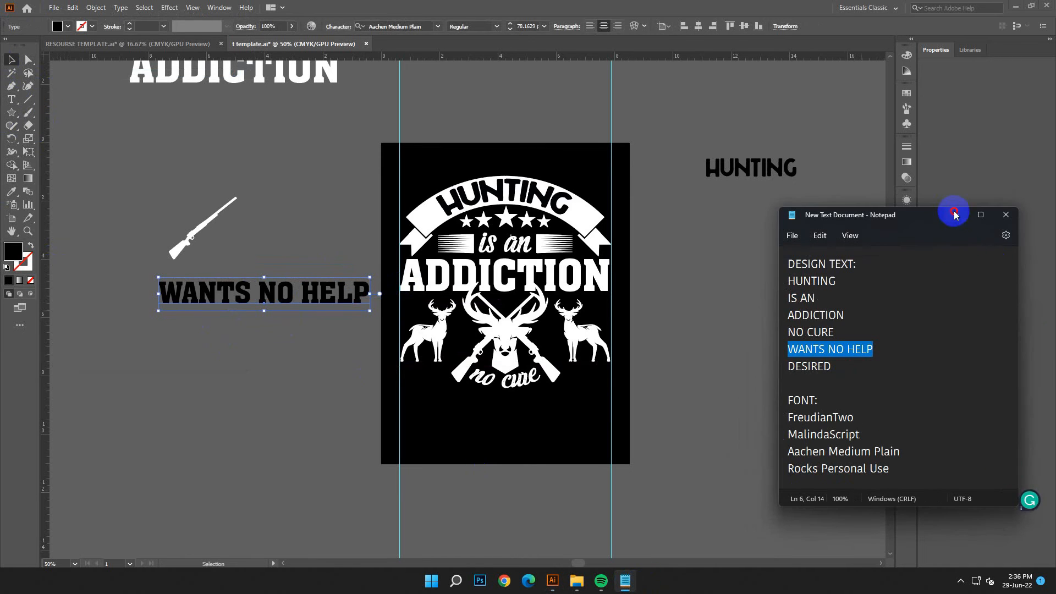
pyautogui.click(955, 214)
pyautogui.doubleClick(13, 253)
pyautogui.click(421, 229)
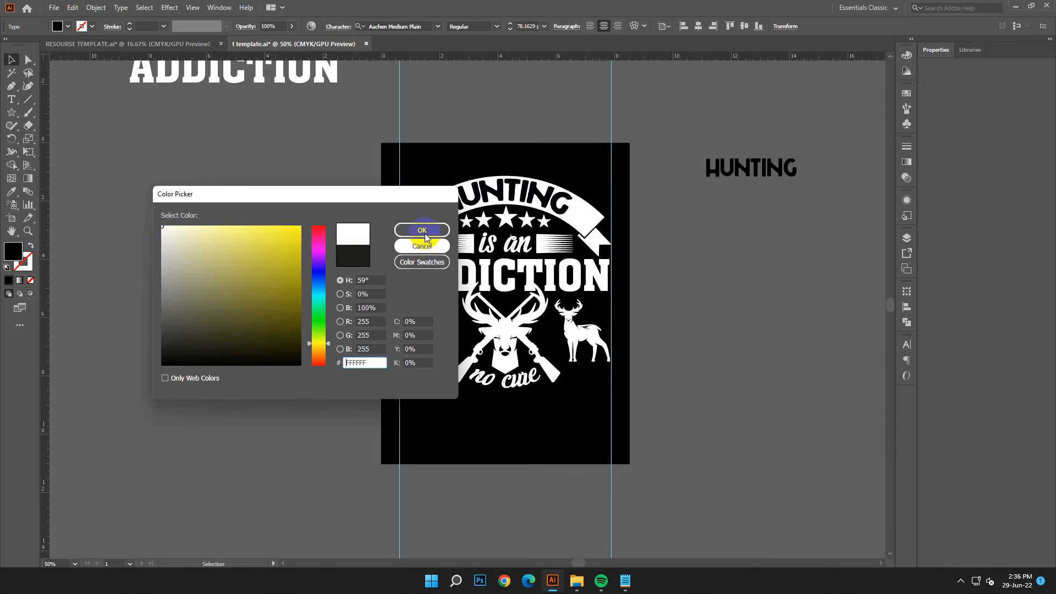
pyautogui.moveTo(262, 305); pyautogui.dragTo(500, 420)
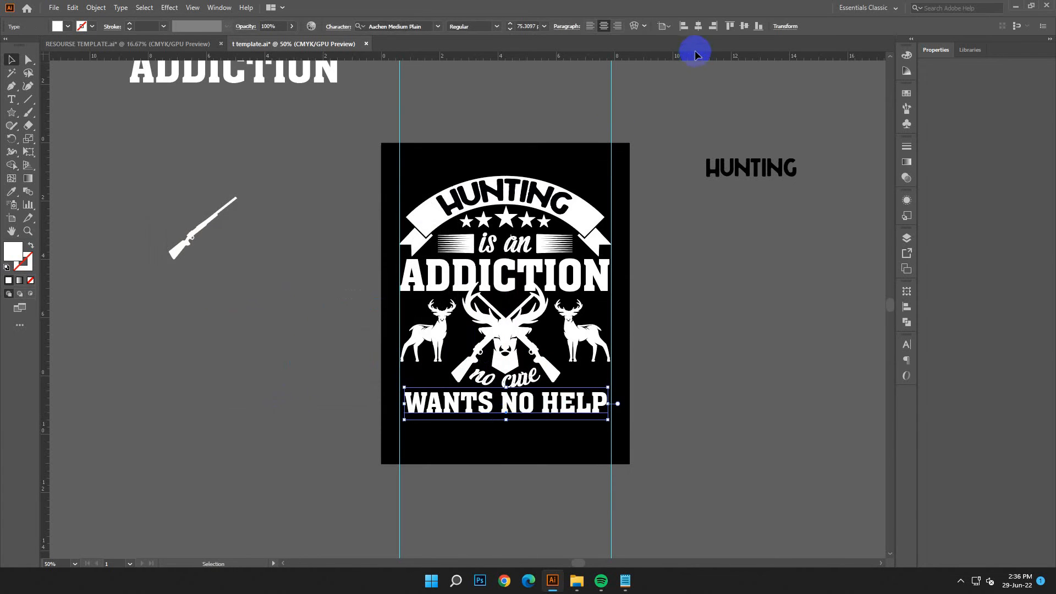
# Warp the WANTS NO HELP text with a horizontal Arc at a bend of -39%
pyautogui.click(635, 26)
pyautogui.scroll(-6, 963, 346)
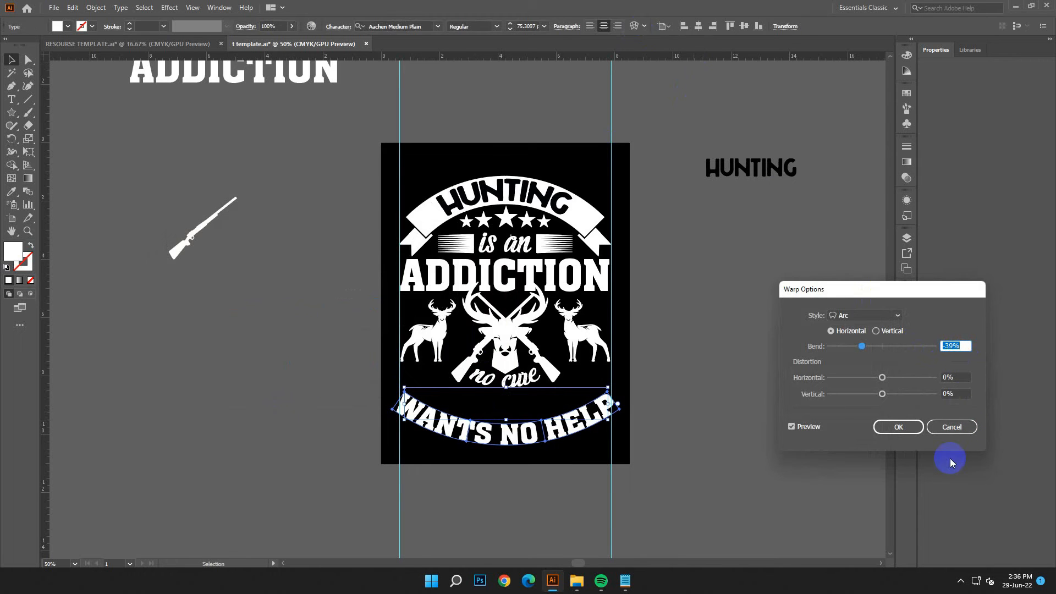
pyautogui.click(899, 427)
# Scale the arched WANTS NO HELP to about 6.48 in wide, tuck it under "no cure" and centre it horizontally
pyautogui.moveTo(519, 432); pyautogui.dragTo(515, 404)
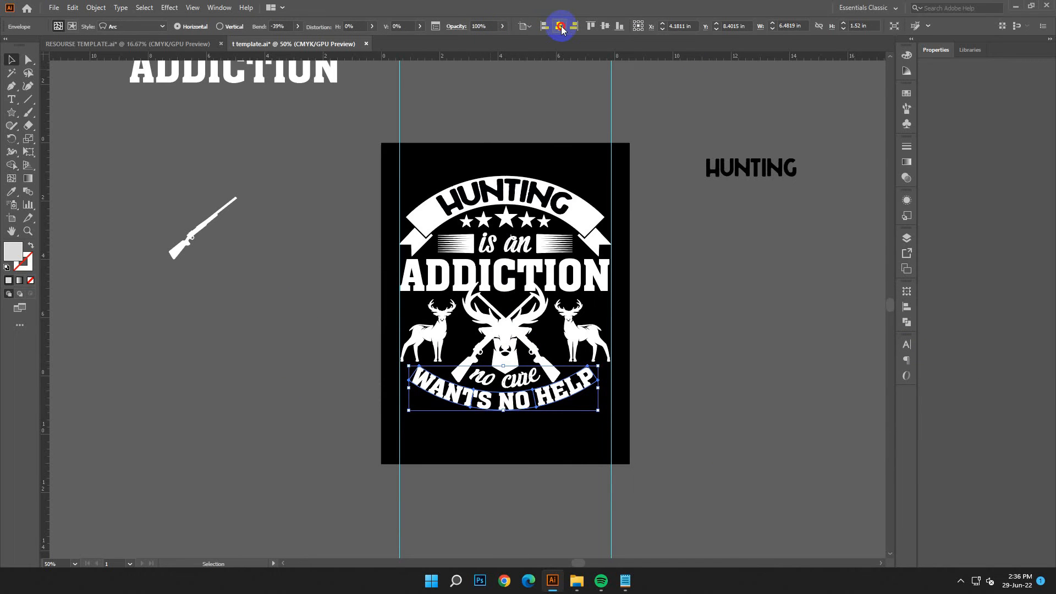
pyautogui.click(561, 27)
pyautogui.click(772, 412)
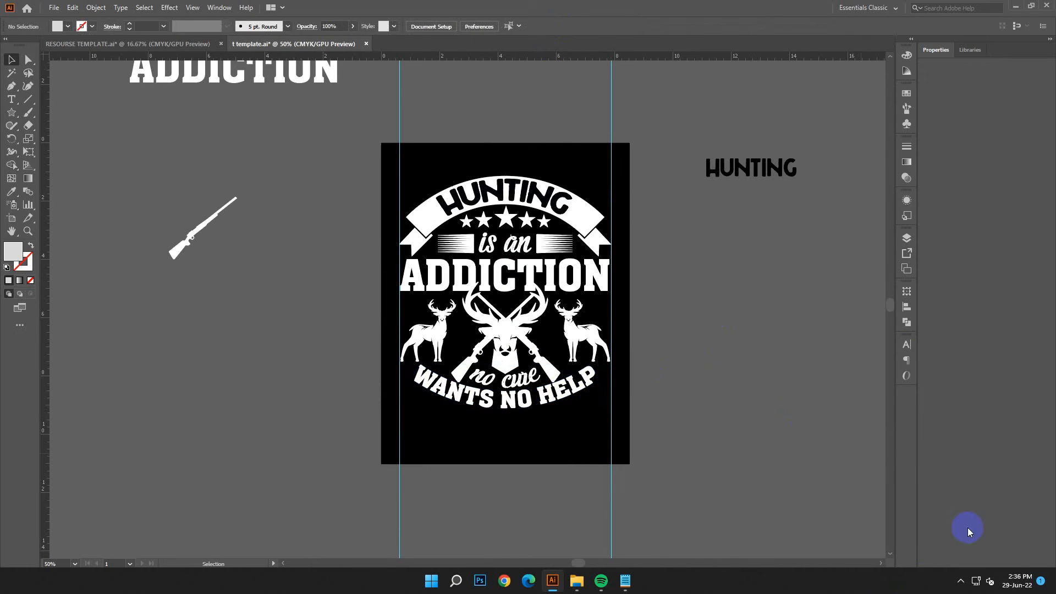
# Copy DESIRED from the design text in Notepad and add a new text object beside the artboard, below the spare HUNTING
pyautogui.moveTo(730, 431); pyautogui.dragTo(657, 398)
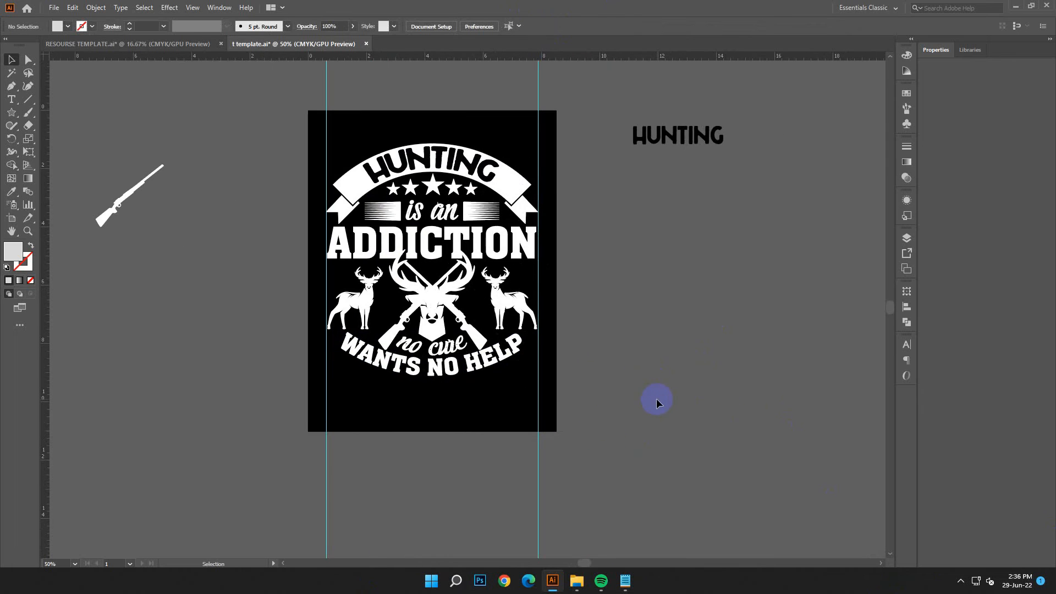
pyautogui.click(616, 588)
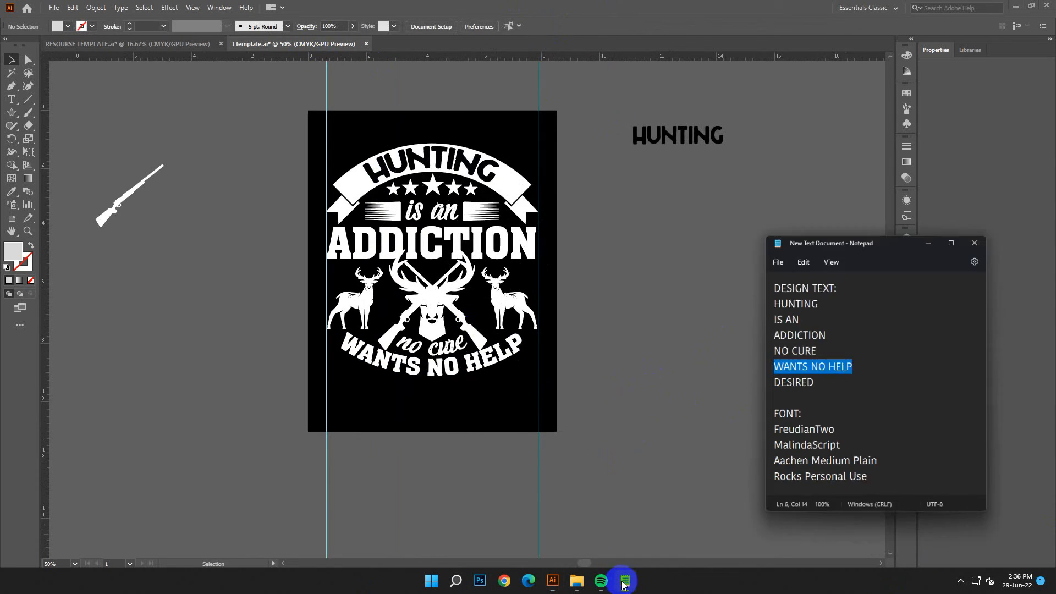
pyautogui.doubleClick(852, 366)
pyautogui.rightClick(798, 366)
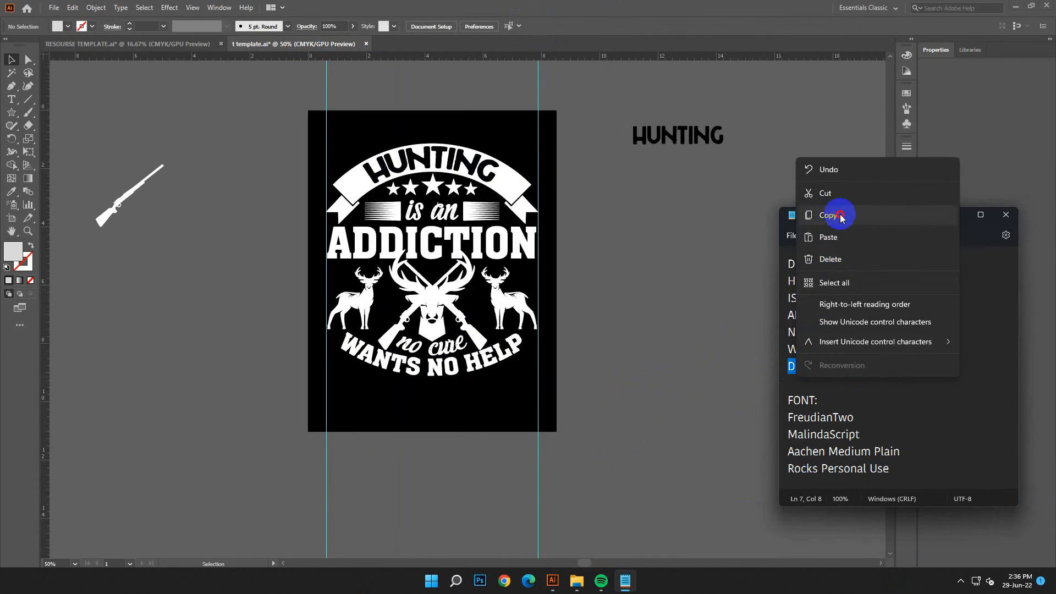
pyautogui.click(868, 215)
pyautogui.click(955, 215)
pyautogui.press('t')
pyautogui.click(599, 202)
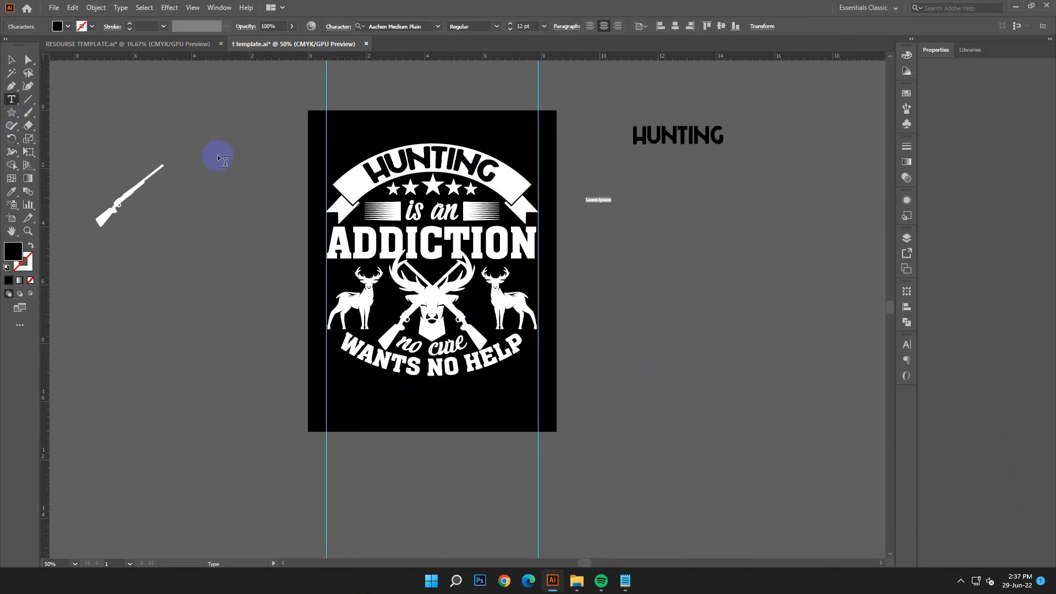
# Enlarge the new placeholder text to about 101 pt and replace its wording with DESIRED
pyautogui.click(12, 60)
pyautogui.moveTo(611, 204); pyautogui.dragTo(646, 241)
pyautogui.click(12, 100)
pyautogui.moveTo(793, 218); pyautogui.dragTo(586, 220)
pyautogui.click(95, 7)
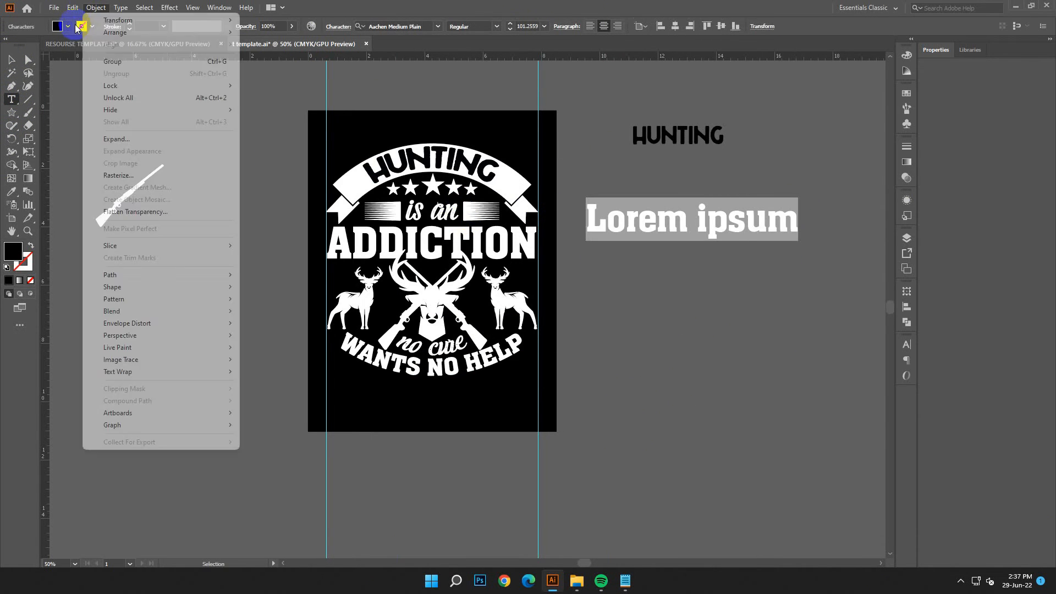
pyautogui.click(88, 70)
pyautogui.click(12, 60)
# Expand the warped WANTS NO HELP text into plain shapes
pyautogui.click(417, 374)
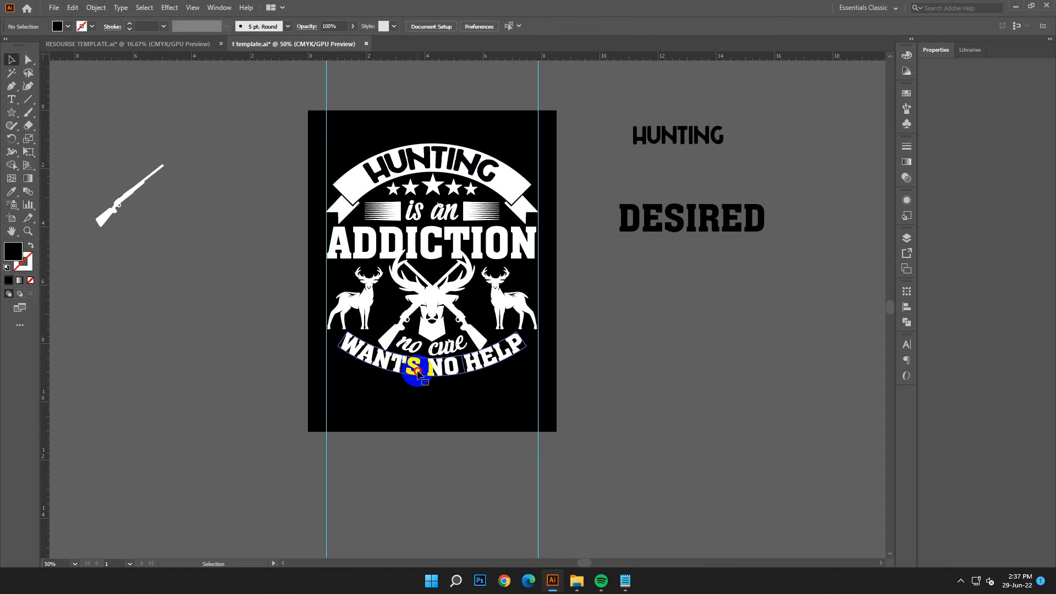
pyautogui.click(96, 8)
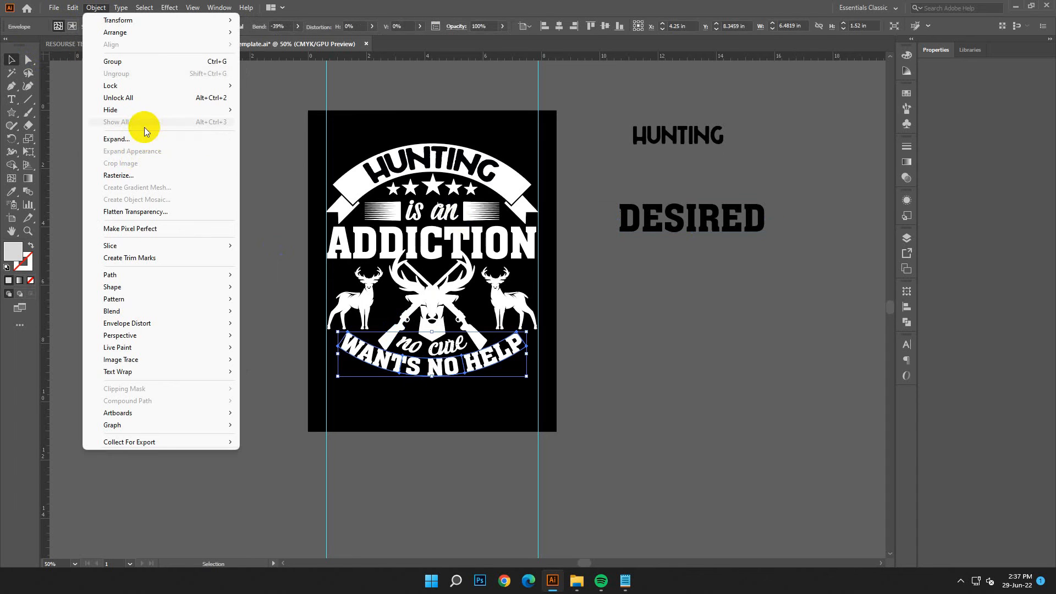
pyautogui.click(128, 139)
pyautogui.press('Return')
pyautogui.click(676, 416)
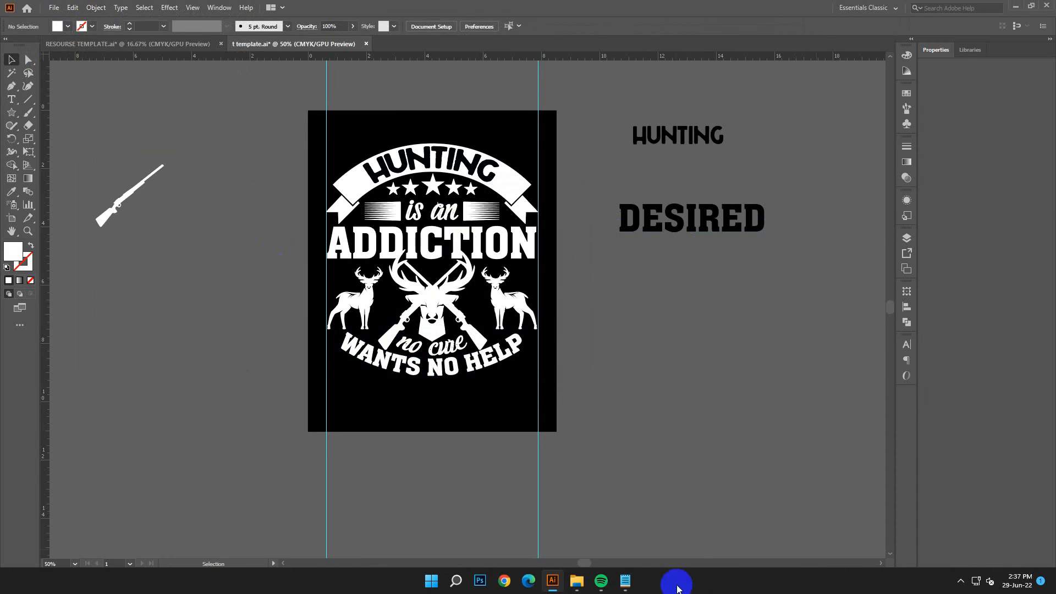
# Copy the font name Rocks Personal Use from the font list in Notepad
pyautogui.click(626, 581)
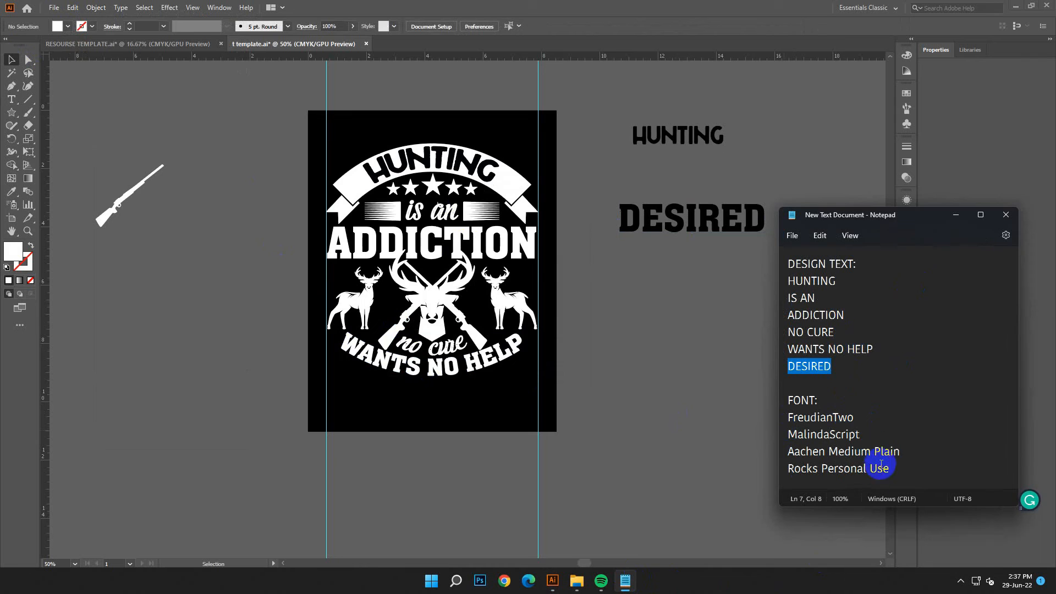
pyautogui.moveTo(881, 464); pyautogui.dragTo(789, 466)
pyautogui.rightClick(798, 468)
pyautogui.click(852, 308)
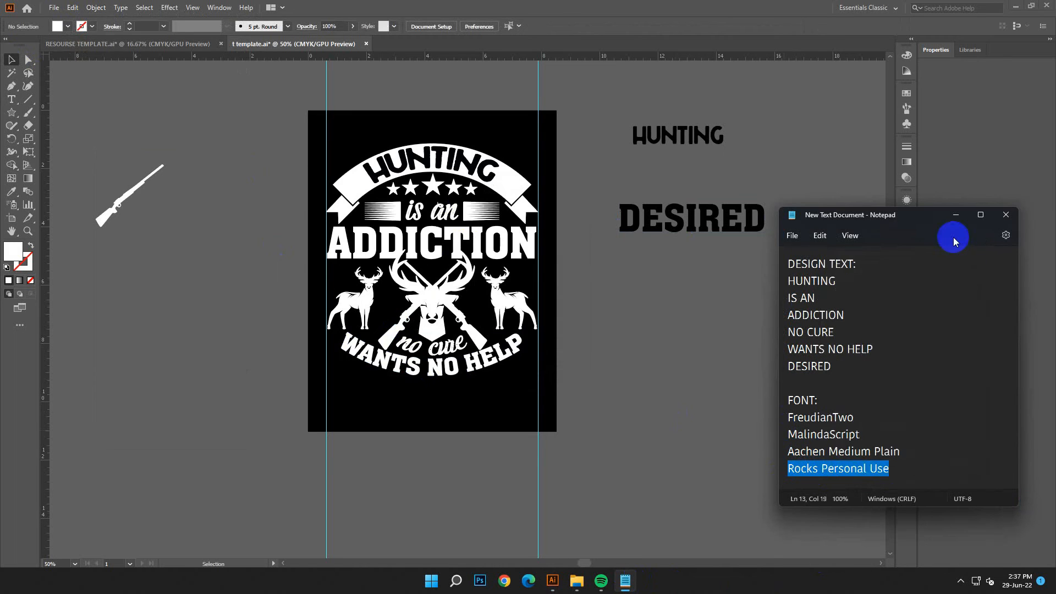
# Change the font of the DESIRED text to Rocks Personal Use
pyautogui.click(737, 220)
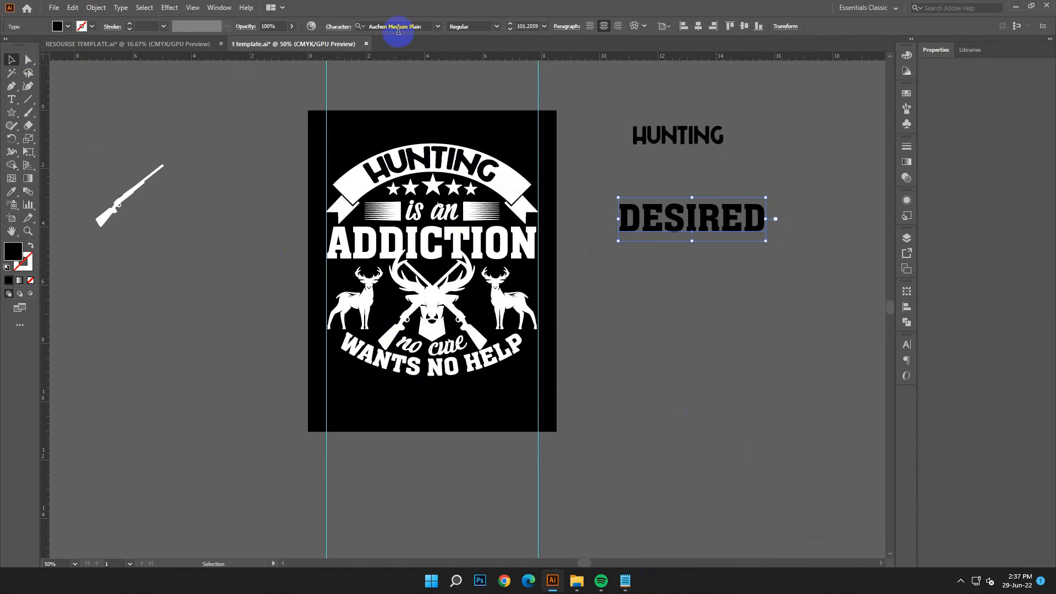
pyautogui.rightClick(399, 29)
pyautogui.click(427, 72)
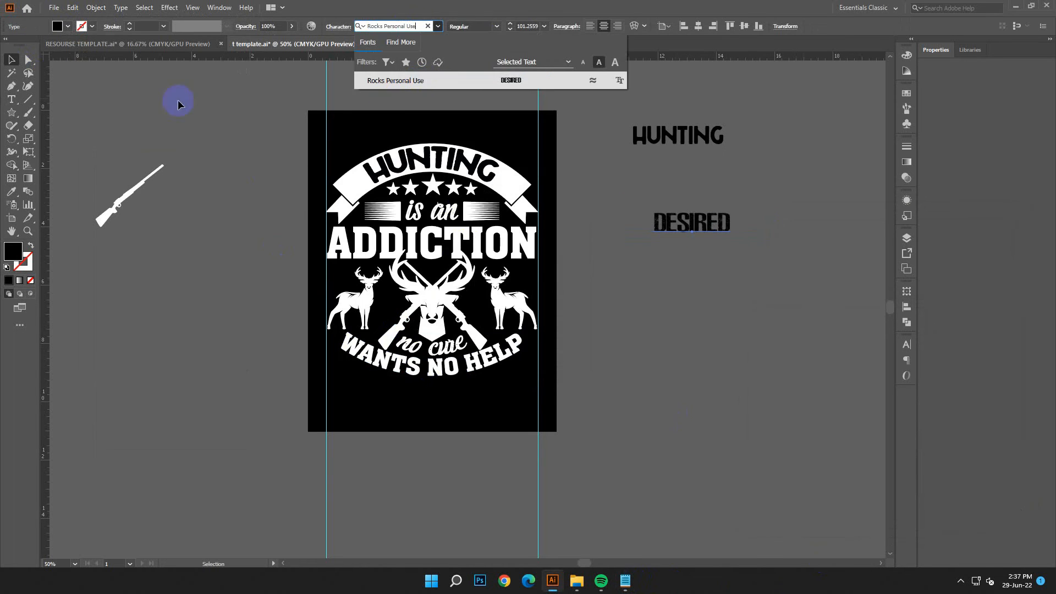
pyautogui.click(10, 62)
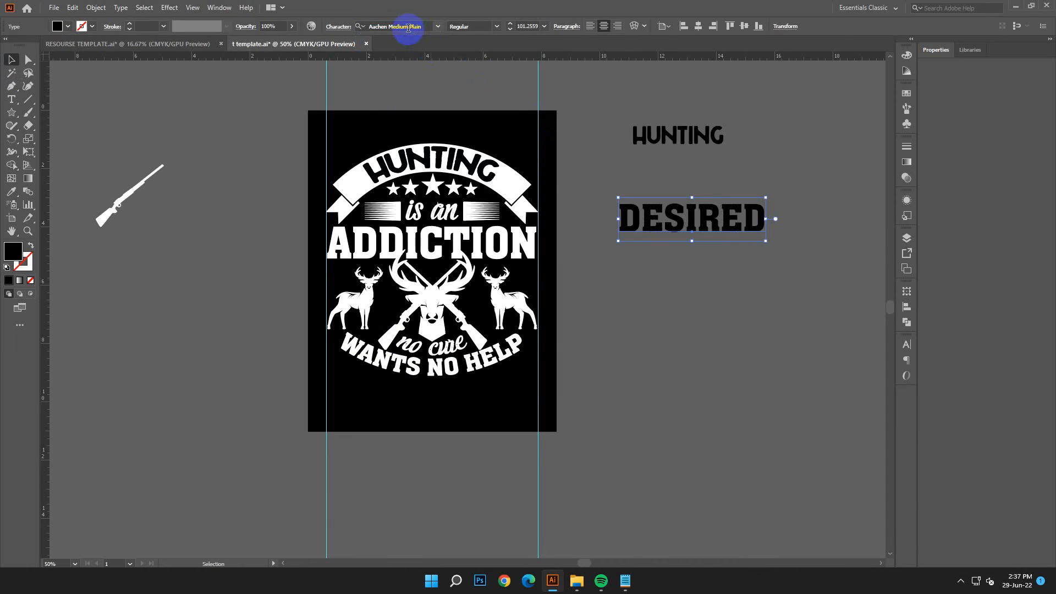
pyautogui.rightClick(408, 28)
pyautogui.click(431, 73)
pyautogui.click(3, 55)
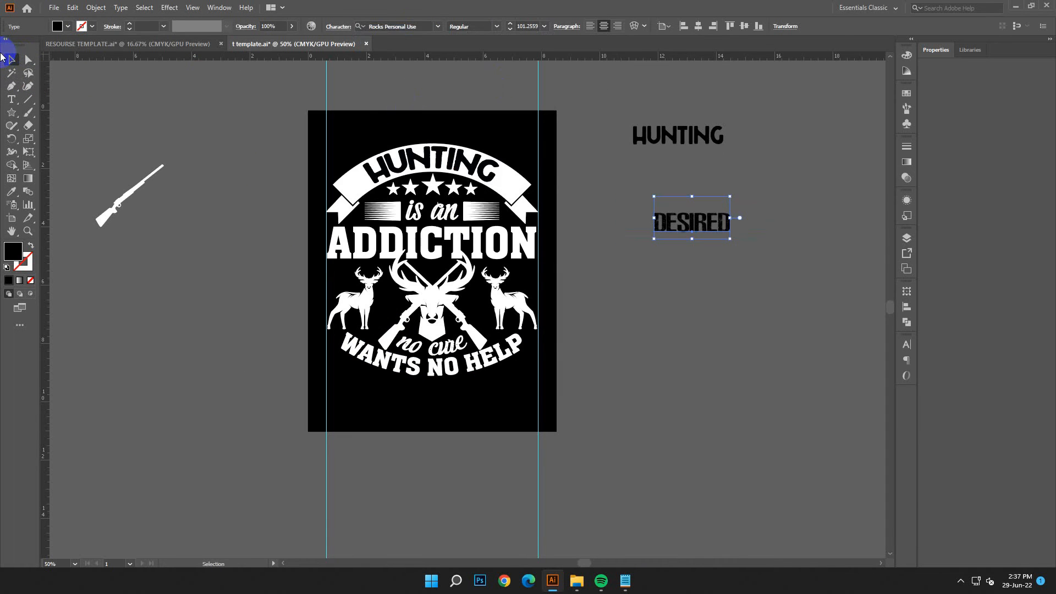
pyautogui.click(721, 343)
# Move the DESIRED text onto the lower part of the artboard and fill it with white
pyautogui.moveTo(693, 224); pyautogui.dragTo(514, 378)
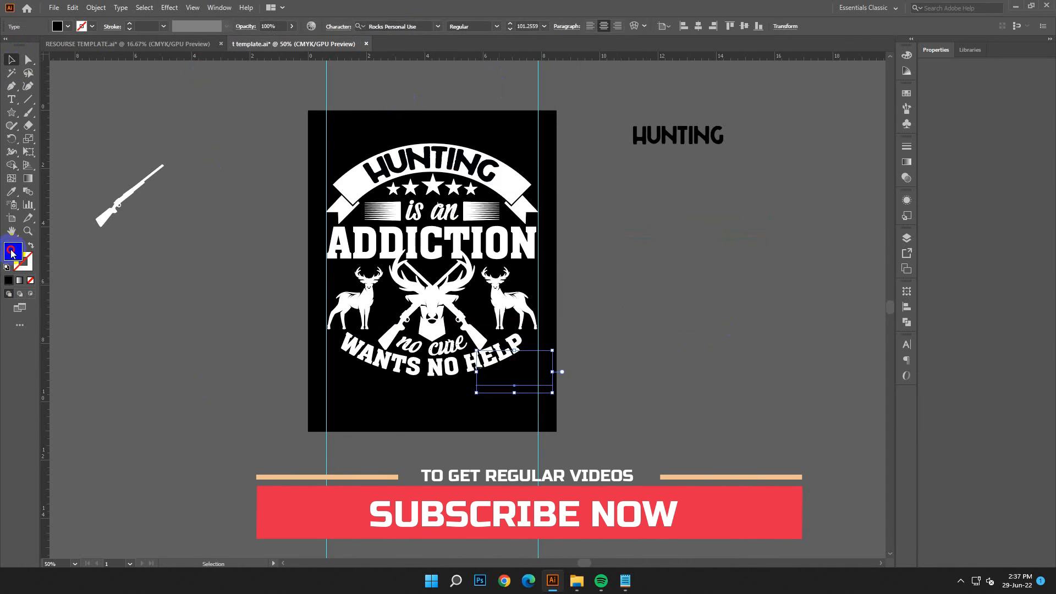
pyautogui.doubleClick(11, 253)
pyautogui.click(165, 229)
pyautogui.click(421, 228)
pyautogui.click(660, 411)
# Enlarge DESIRED to about 282 pt so it spans the two vertical guides, and nudge it up beneath WANTS NO HELP
pyautogui.moveTo(502, 381); pyautogui.dragTo(568, 474)
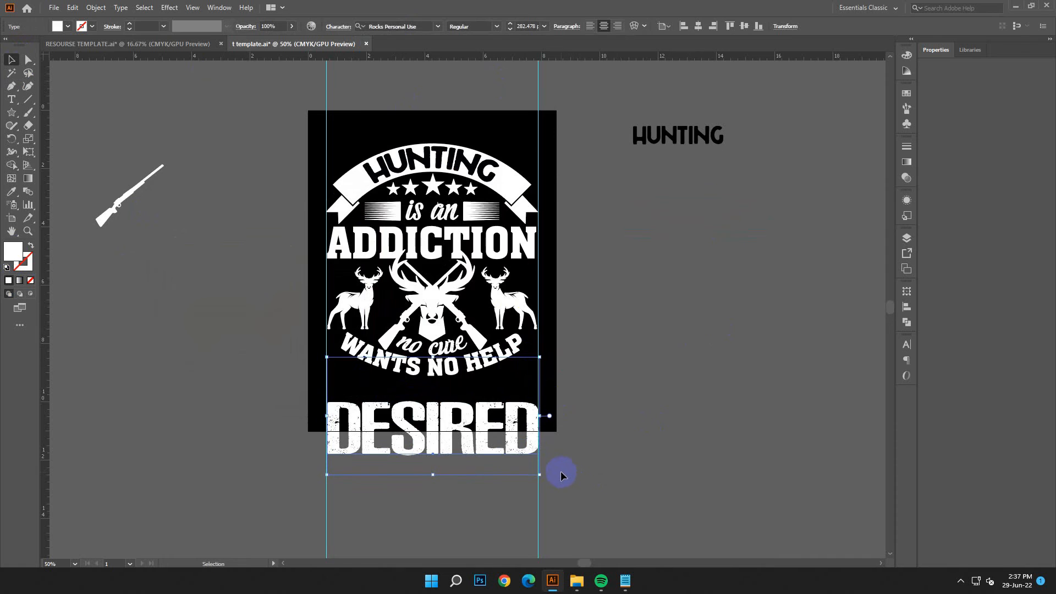
pyautogui.hotkey('shift', 'Up')
pyautogui.hotkey('shift', 'Up')
pyautogui.hotkey('shift', 'Up')
pyautogui.hotkey('shift', 'Up')
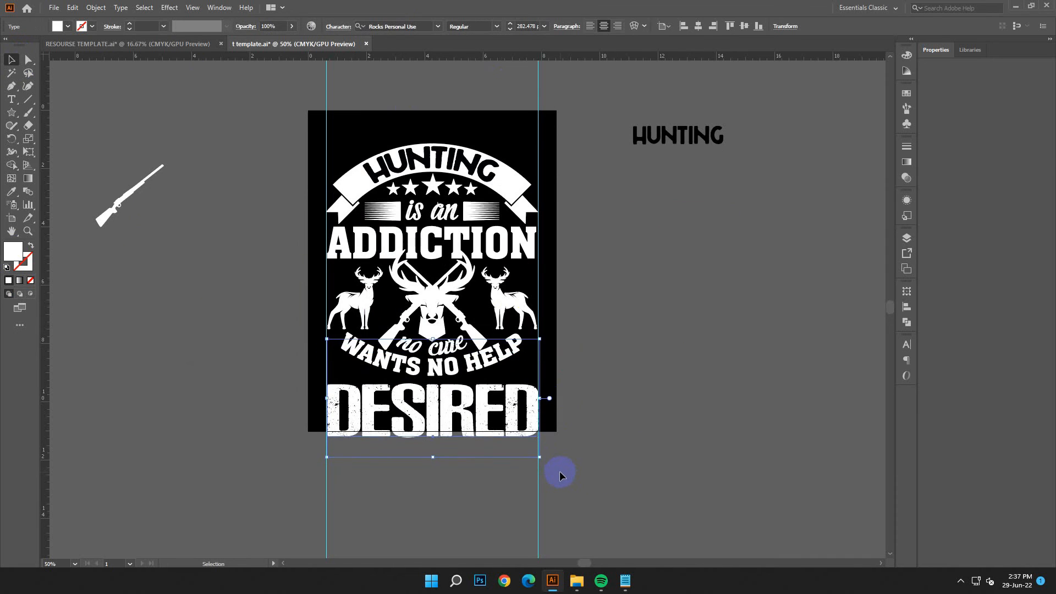
# Warp the DESIRED text with a horizontal Arc Upper at a bend of -34%
pyautogui.click(638, 28)
pyautogui.click(857, 318)
pyautogui.click(860, 346)
pyautogui.click(868, 316)
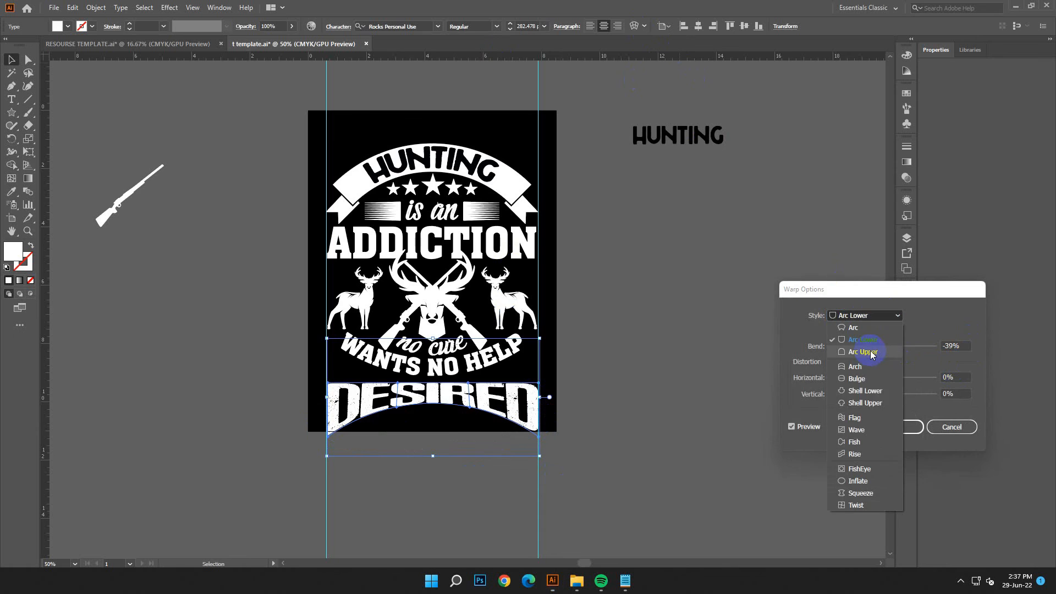
pyautogui.click(870, 354)
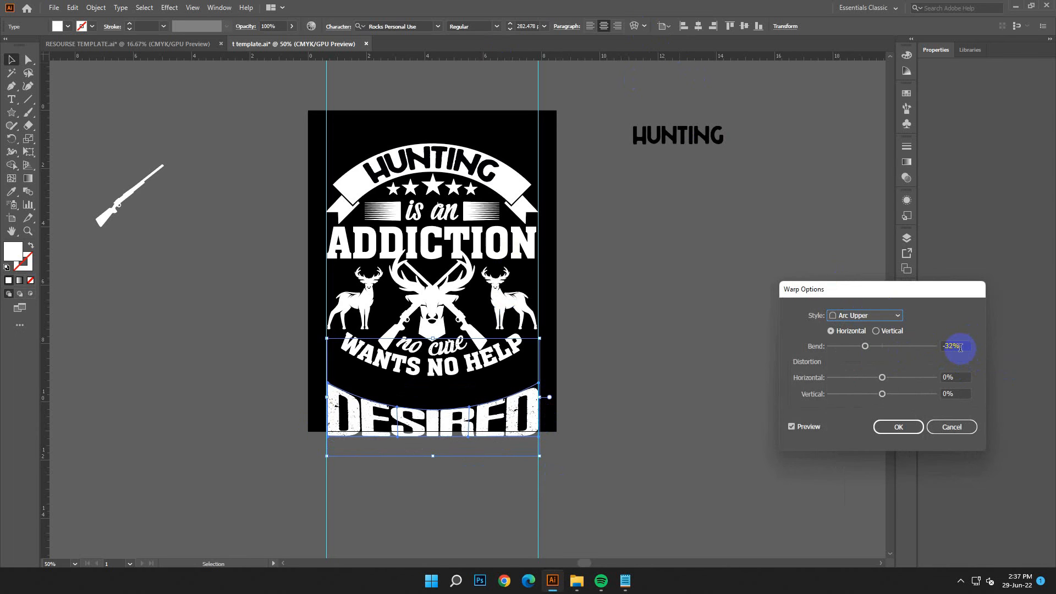
pyautogui.write('-34')
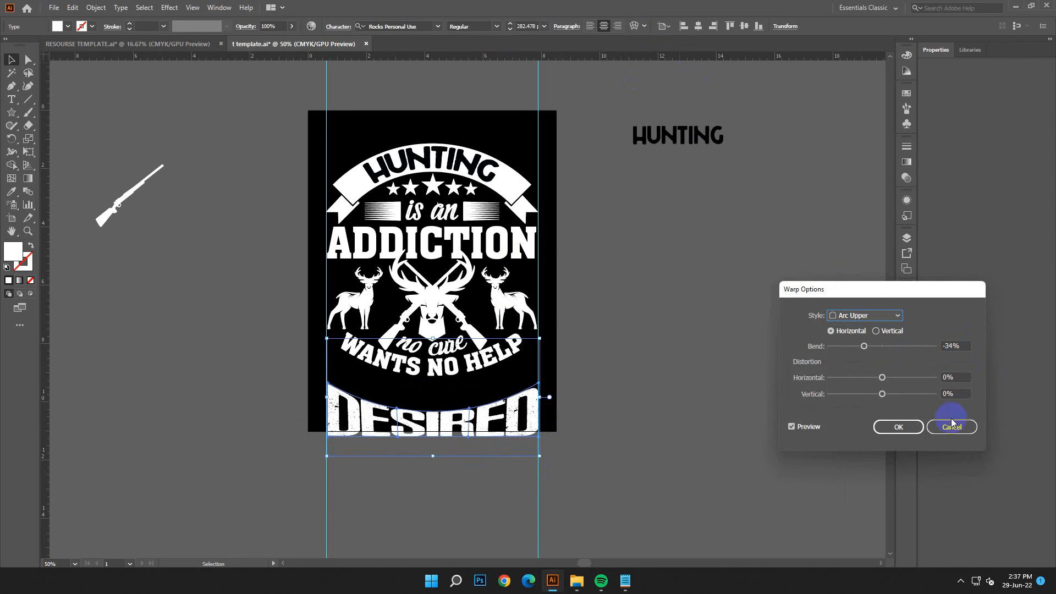
pyautogui.click(902, 427)
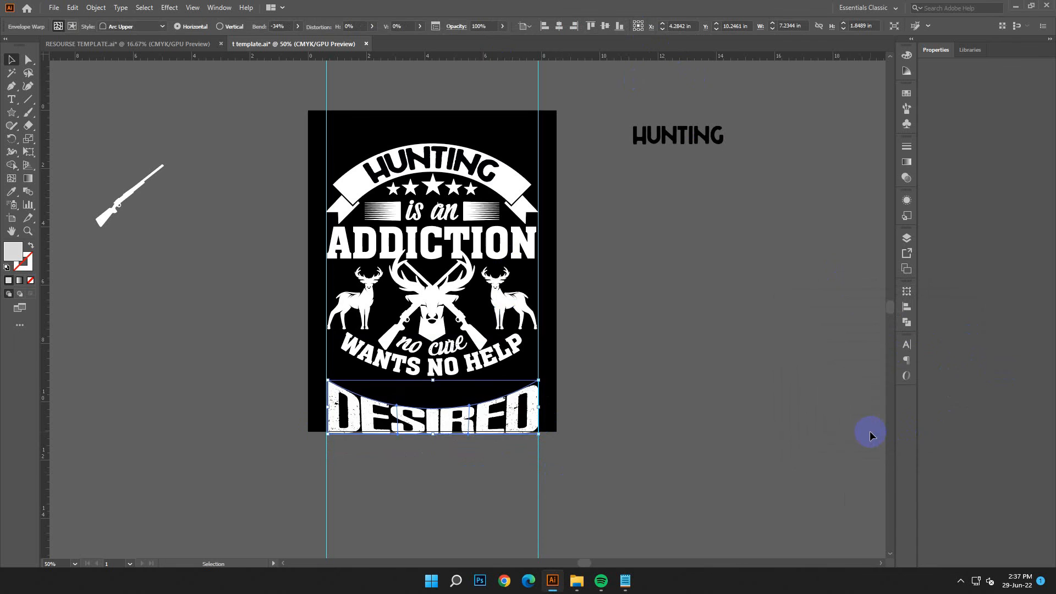
# Move the warped DESIRED up against WANTS NO HELP and stretch it to about 2.21 in tall between the guides
pyautogui.moveTo(517, 415); pyautogui.dragTo(434, 346)
pyautogui.click(653, 309)
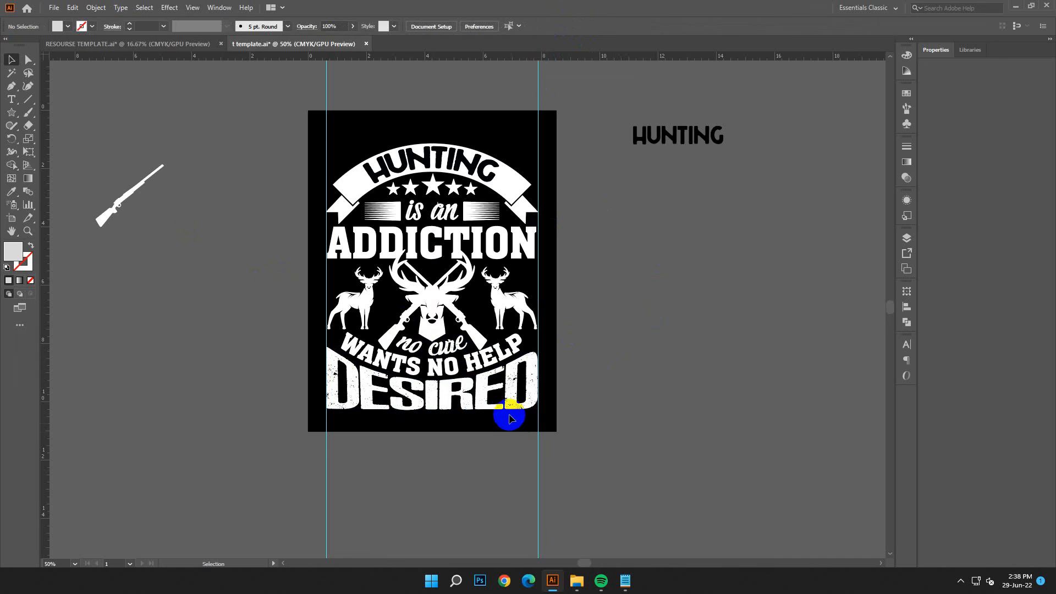
# Expand the warped DESIRED text into plain shapes
pyautogui.click(493, 360)
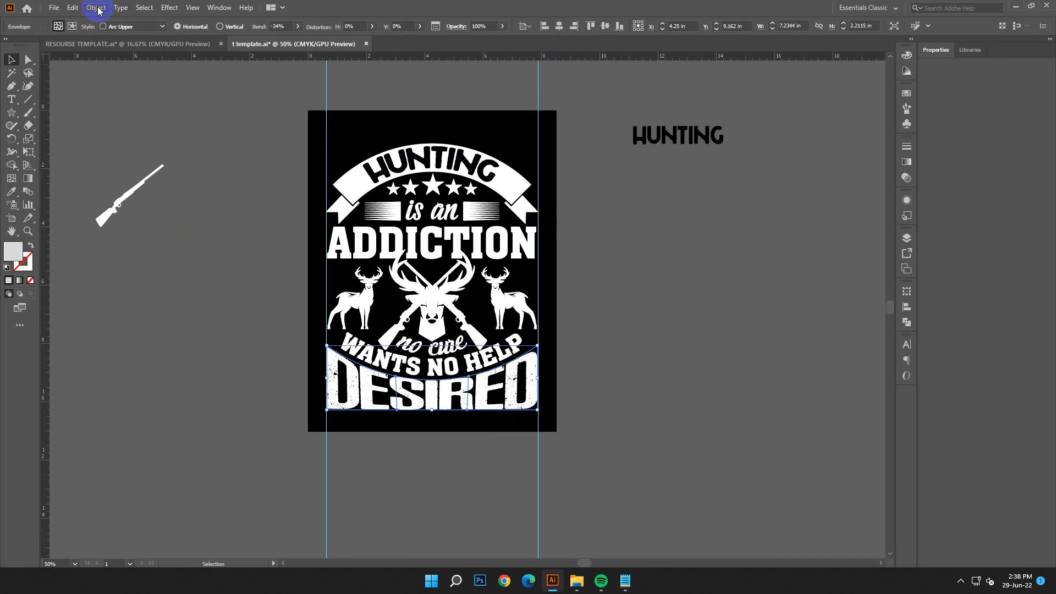
pyautogui.click(96, 8)
pyautogui.click(98, 11)
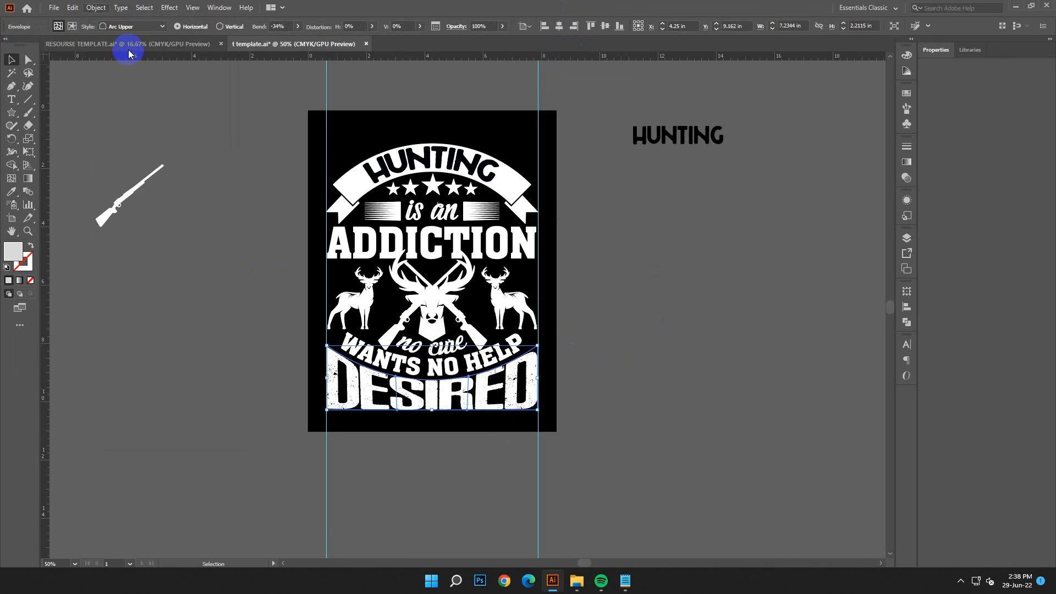
pyautogui.click(581, 426)
pyautogui.click(528, 409)
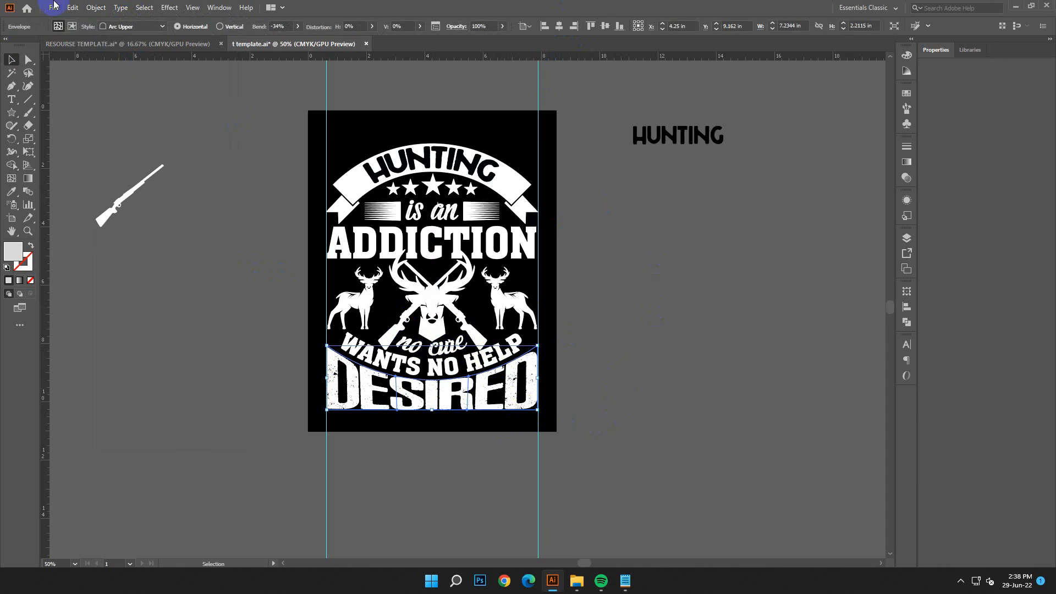
pyautogui.click(96, 8)
pyautogui.click(139, 138)
pyautogui.click(490, 352)
pyautogui.click(661, 372)
# Delete the leftover rifle, HUNTING and ADDICTION objects lying outside the artboard
pyautogui.moveTo(660, 367); pyautogui.dragTo(734, 335)
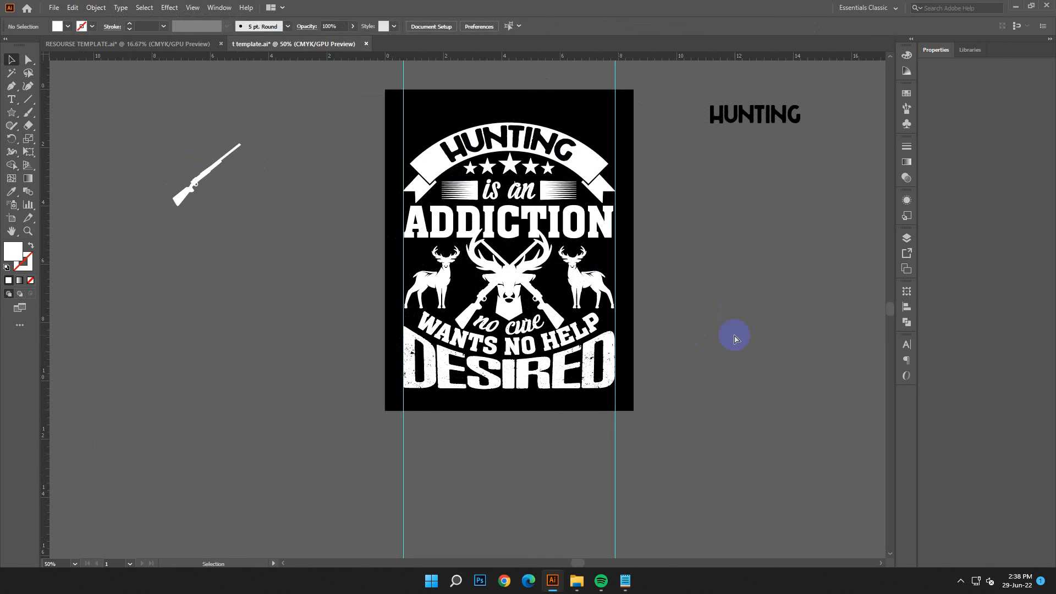
pyautogui.hotkey('ctrl', '-')
pyautogui.moveTo(640, 148); pyautogui.dragTo(706, 223)
pyautogui.press('Delete')
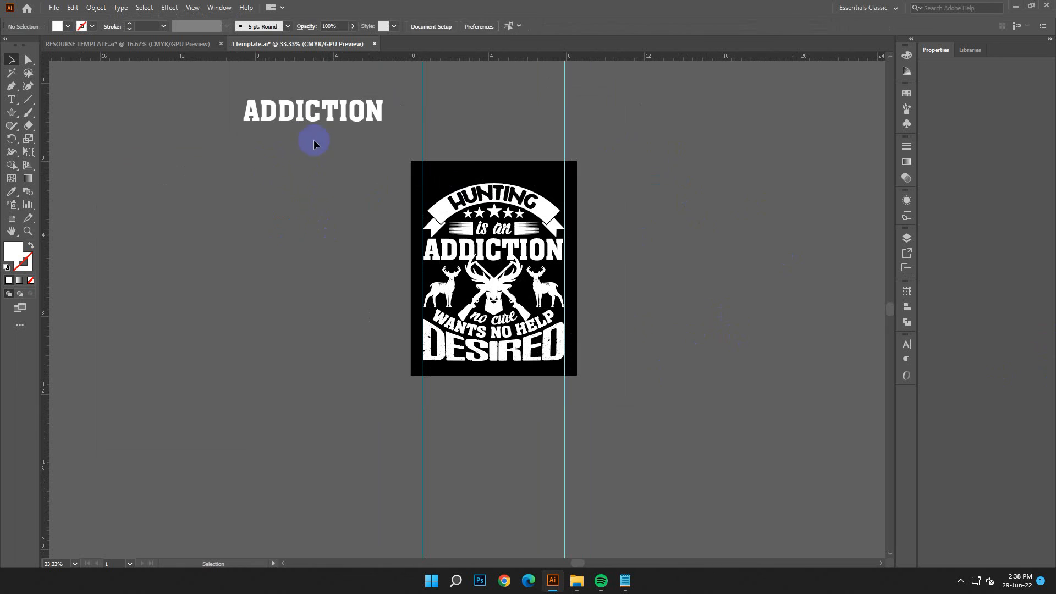
pyautogui.click(321, 116)
pyautogui.press('Delete')
# Select the whole design on the artboard and expand its elements
pyautogui.moveTo(428, 175); pyautogui.dragTo(598, 391)
pyautogui.click(329, 175)
pyautogui.moveTo(415, 401); pyautogui.dragTo(572, 181)
pyautogui.click(95, 7)
pyautogui.click(135, 139)
pyautogui.click(497, 350)
pyautogui.click(96, 7)
pyautogui.click(124, 139)
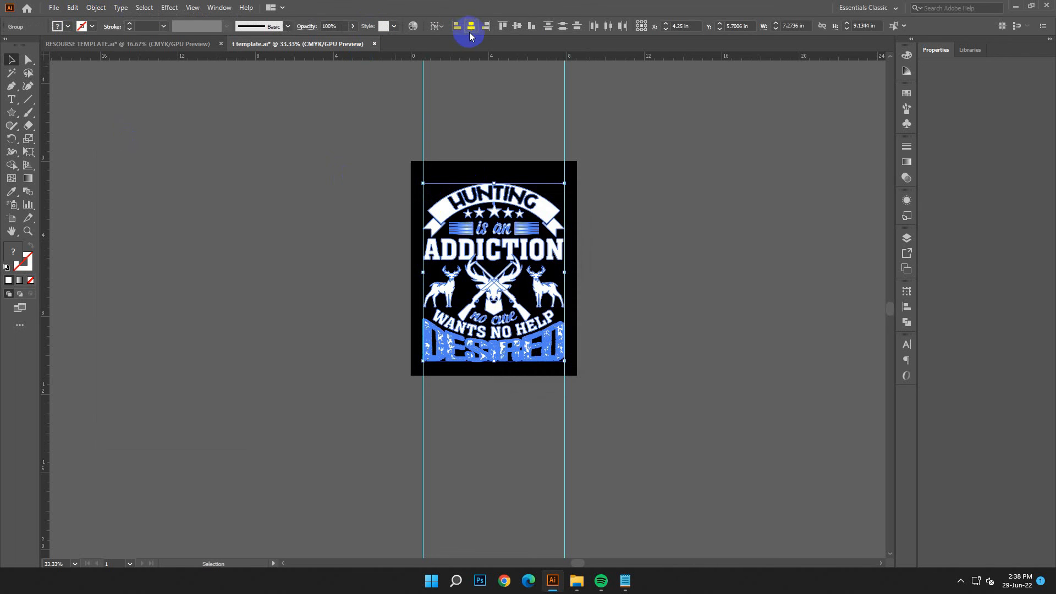
# Try to centre the selected design elements horizontally, and undo the last two changes
pyautogui.click(470, 32)
pyautogui.click(73, 7)
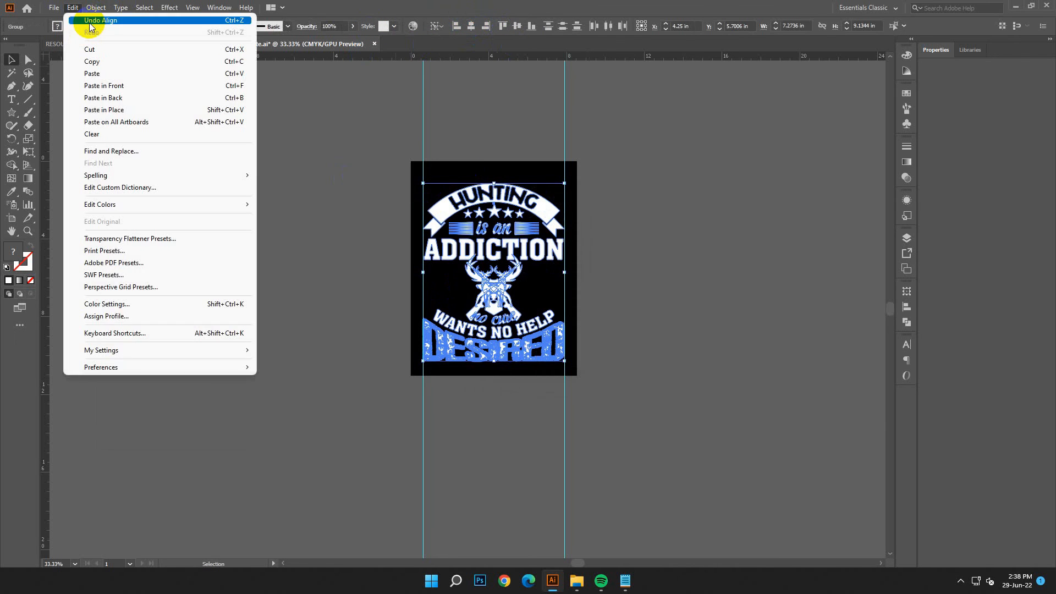
pyautogui.click(88, 21)
pyautogui.click(73, 7)
pyautogui.click(82, 21)
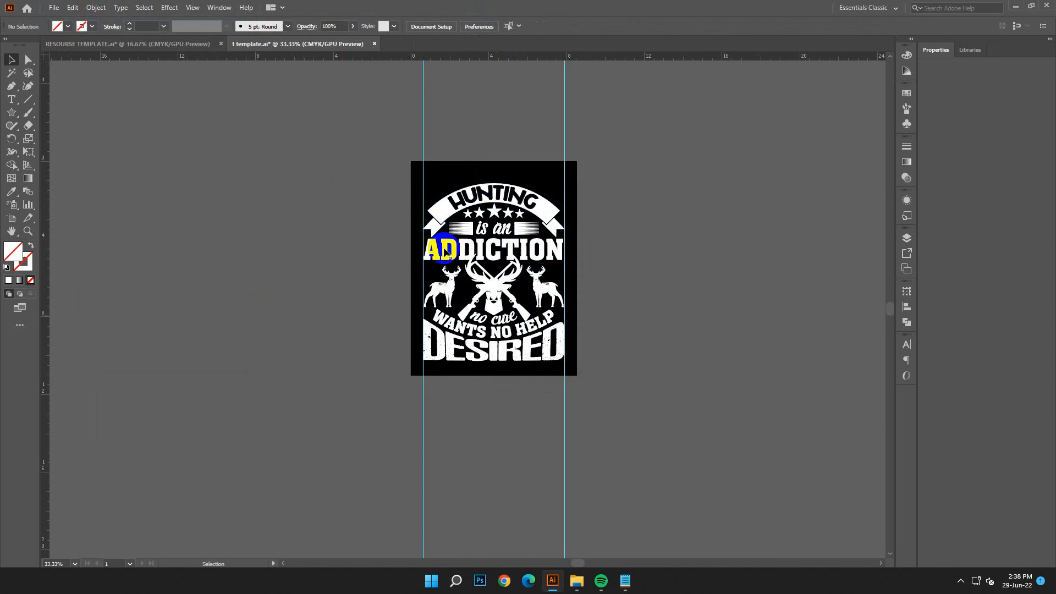
# Group all the design elements on the artboard and select the resulting group
pyautogui.moveTo(364, 169); pyautogui.dragTo(647, 415)
pyautogui.hotkey('ctrl', 'g')
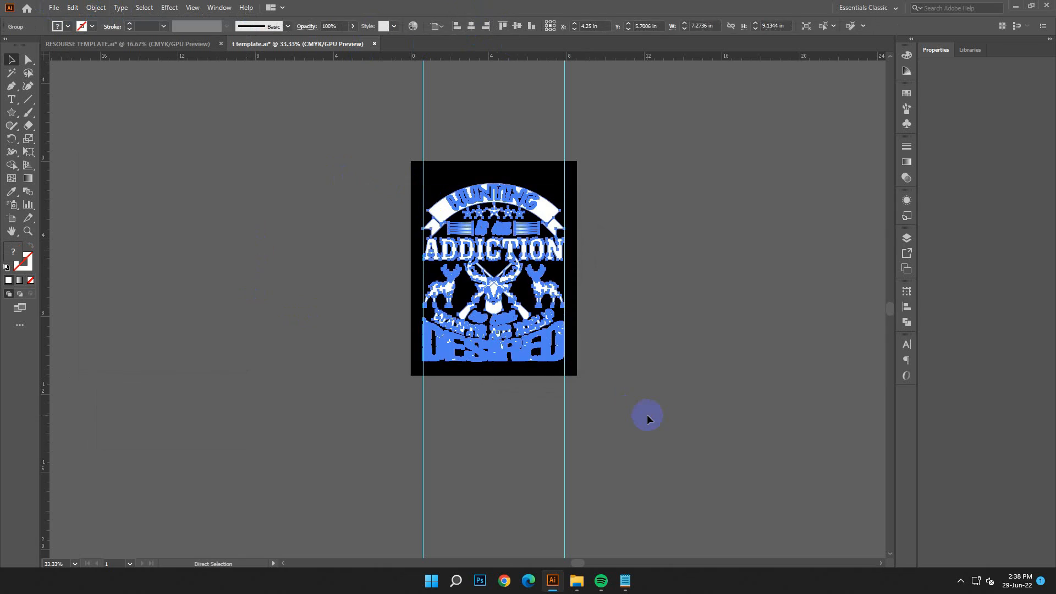
pyautogui.click(647, 416)
pyautogui.click(484, 289)
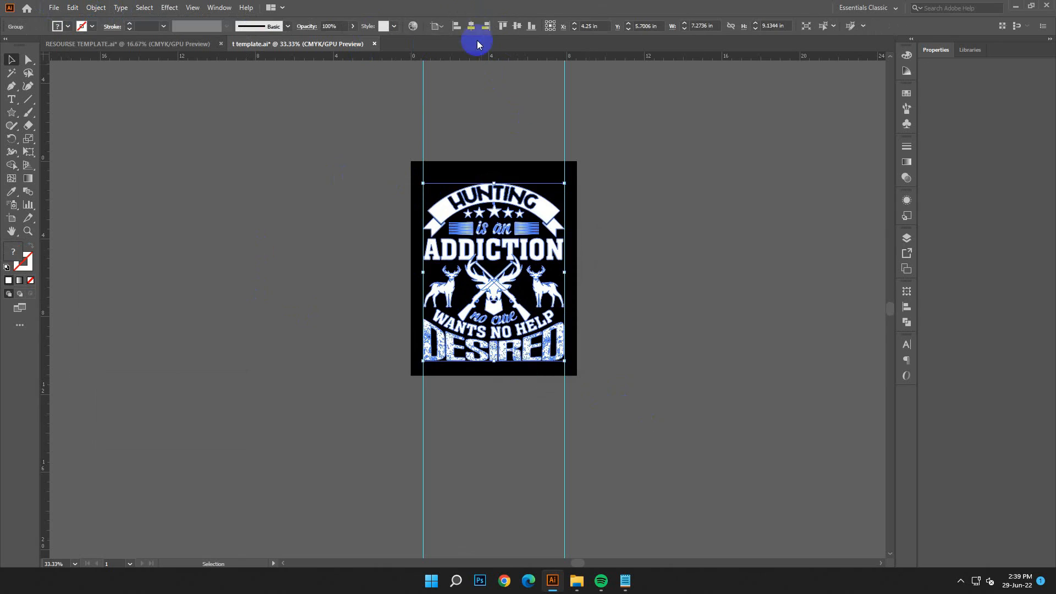